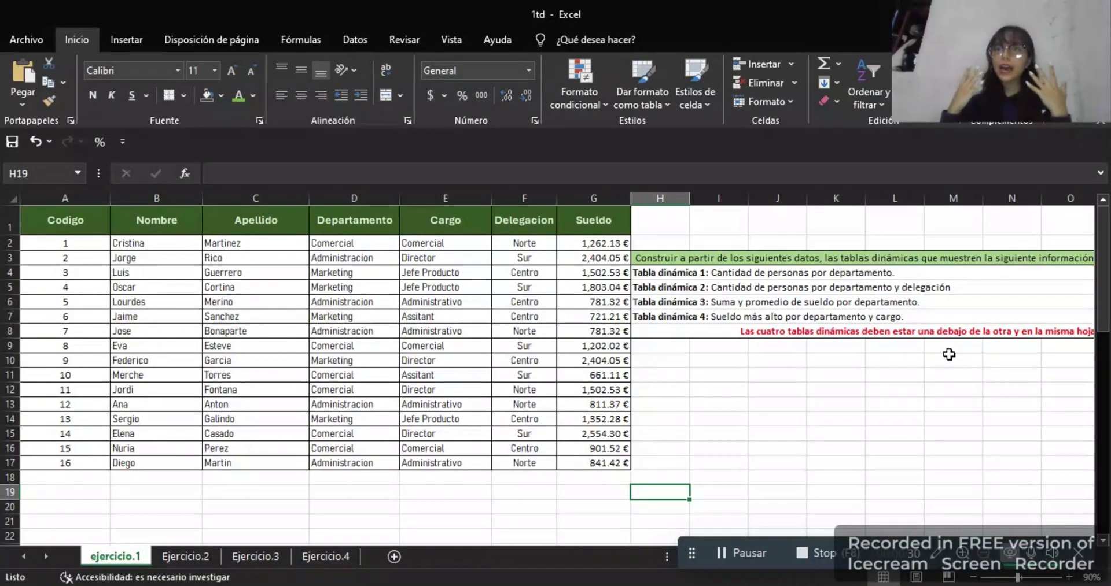
# Insert a pivot table from the range A1:G17, placed on the existing worksheet ejercicio.1 at cell A19
pyautogui.click(68, 225)
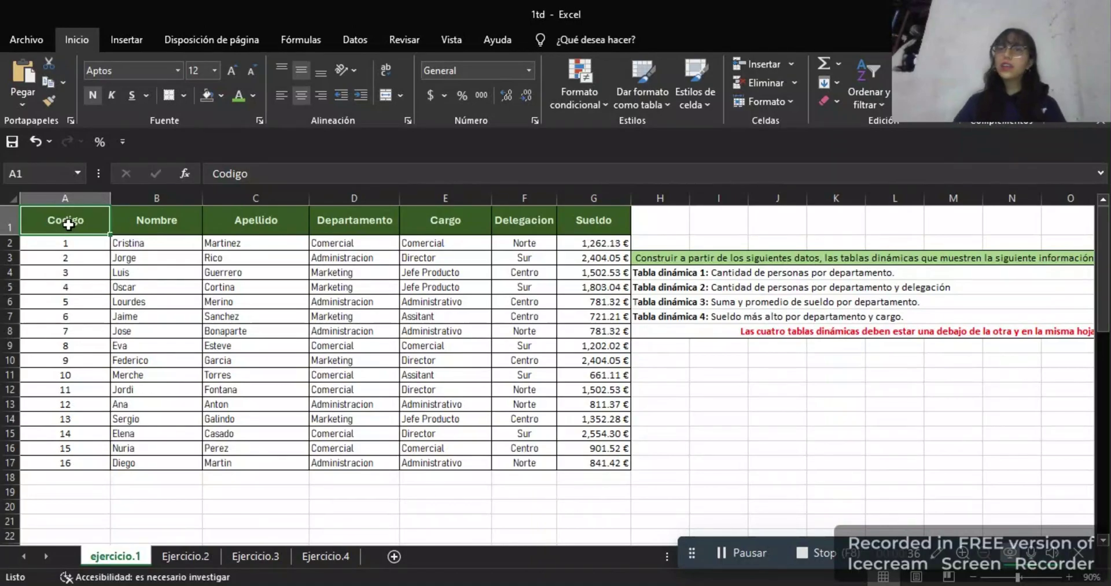
pyautogui.click(125, 41)
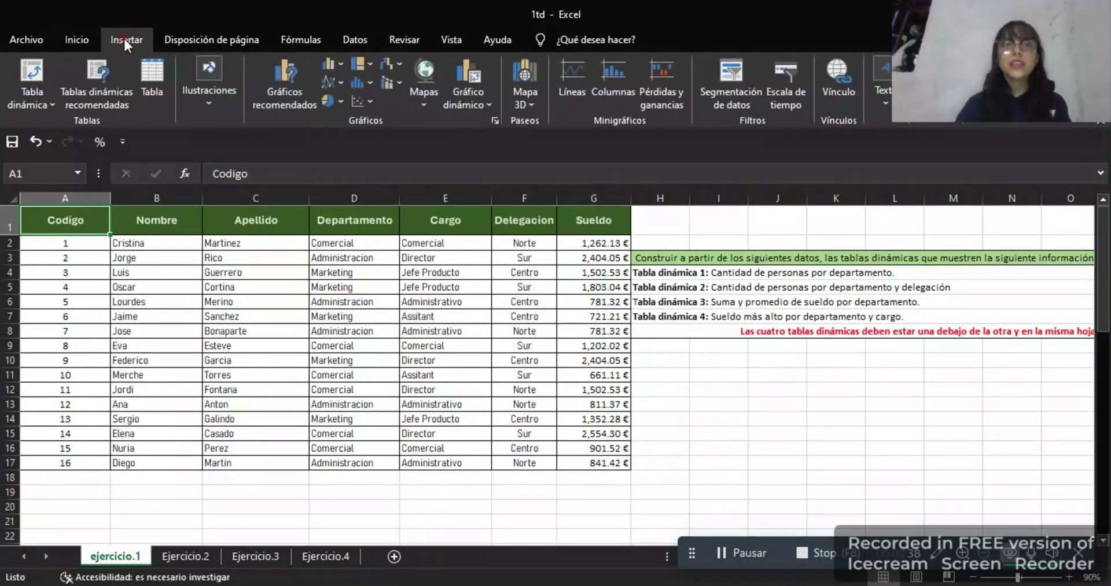
pyautogui.click(23, 79)
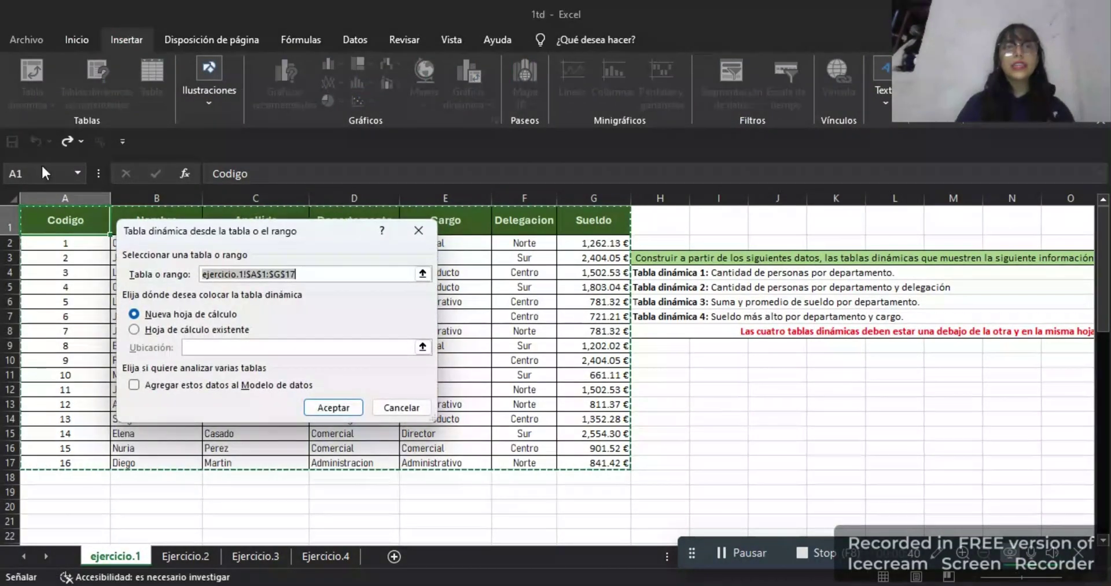
pyautogui.moveTo(56, 218); pyautogui.dragTo(585, 462)
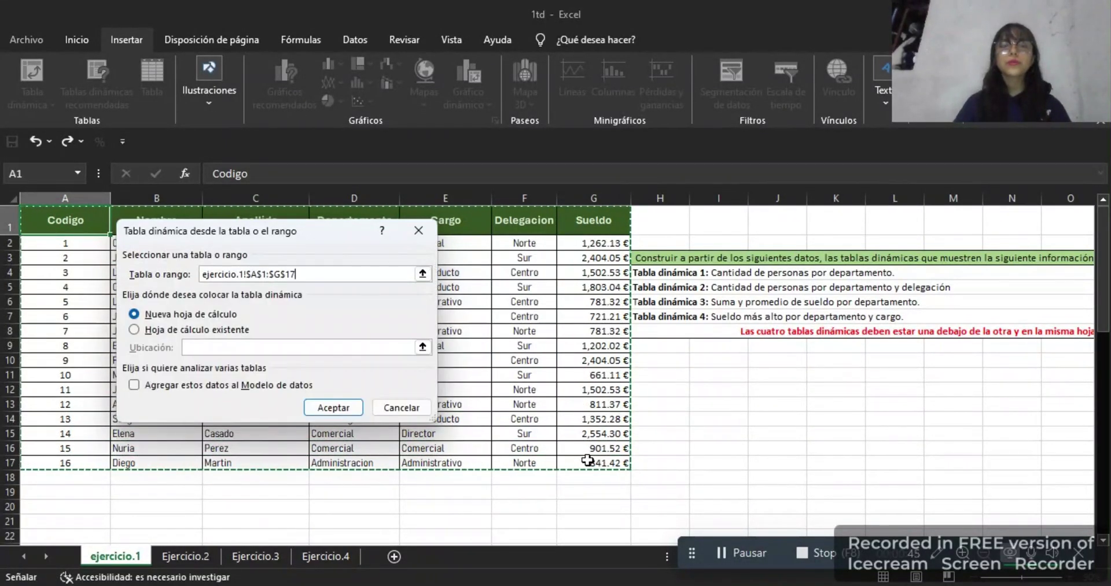
pyautogui.click(135, 330)
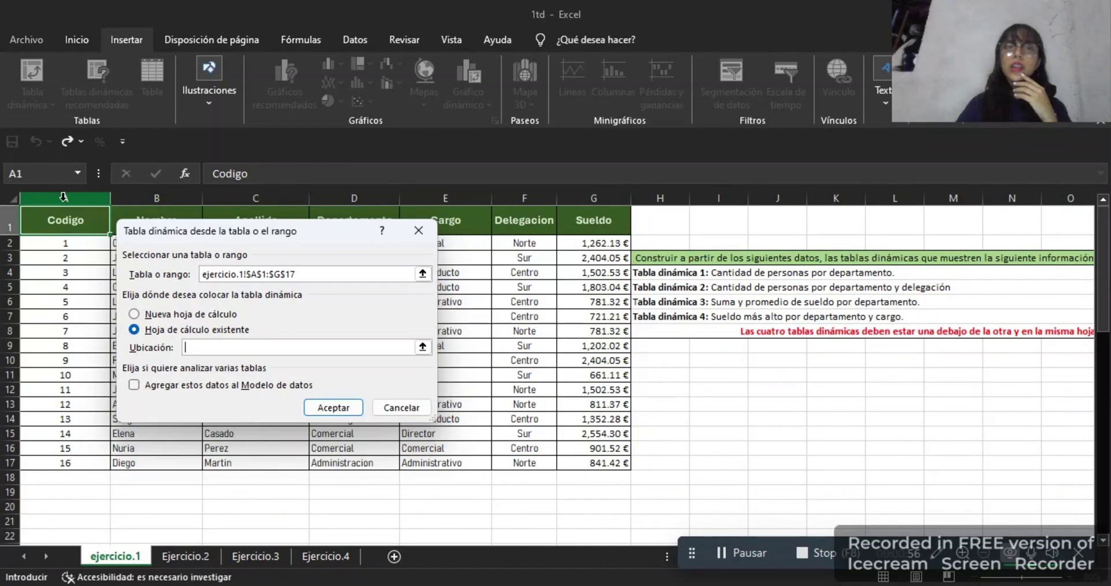
pyautogui.click(53, 497)
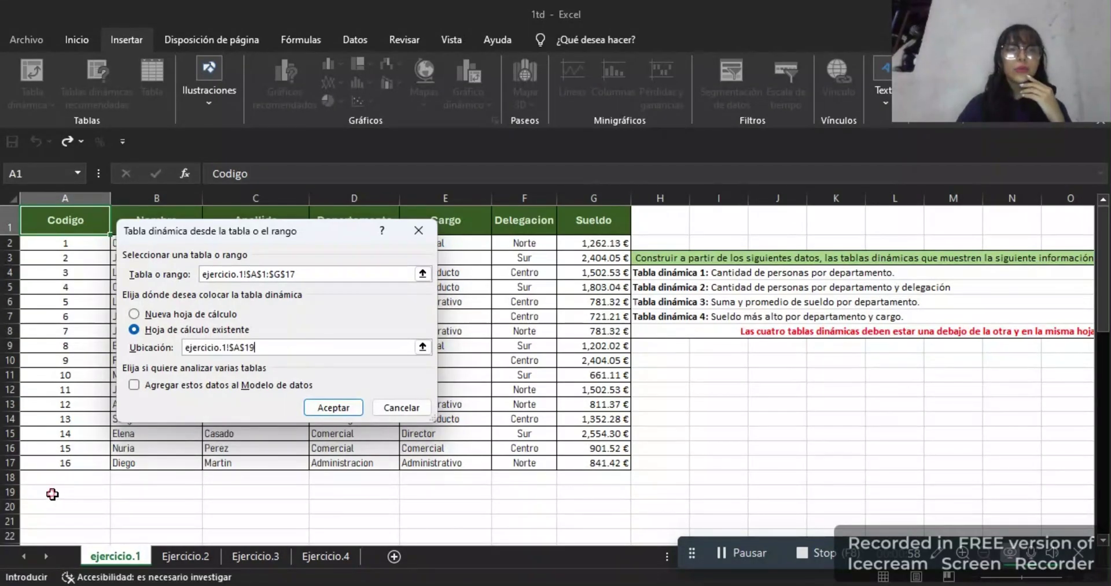
pyautogui.click(327, 408)
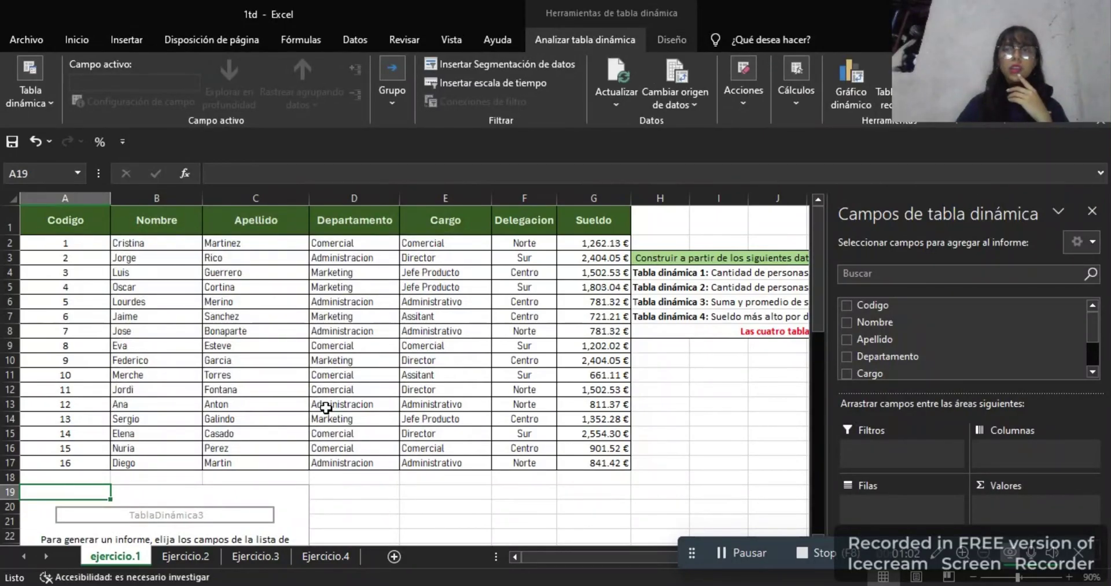
# Build the pivot table at A19 with Departamento as rows and the count of Nombre as values, and close the field list
pyautogui.click(547, 550)
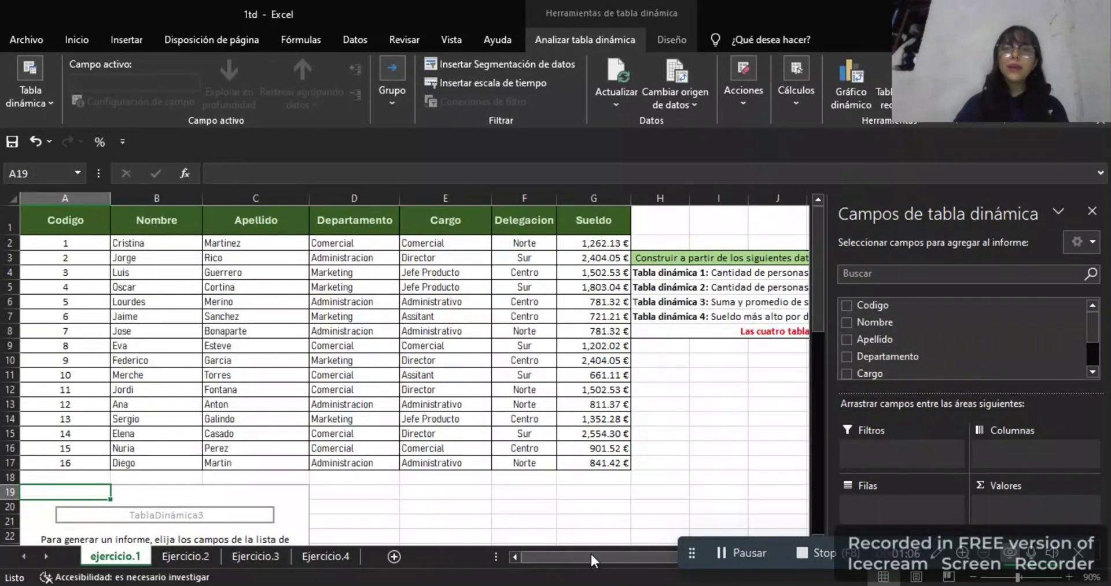
pyautogui.moveTo(588, 557); pyautogui.dragTo(553, 561)
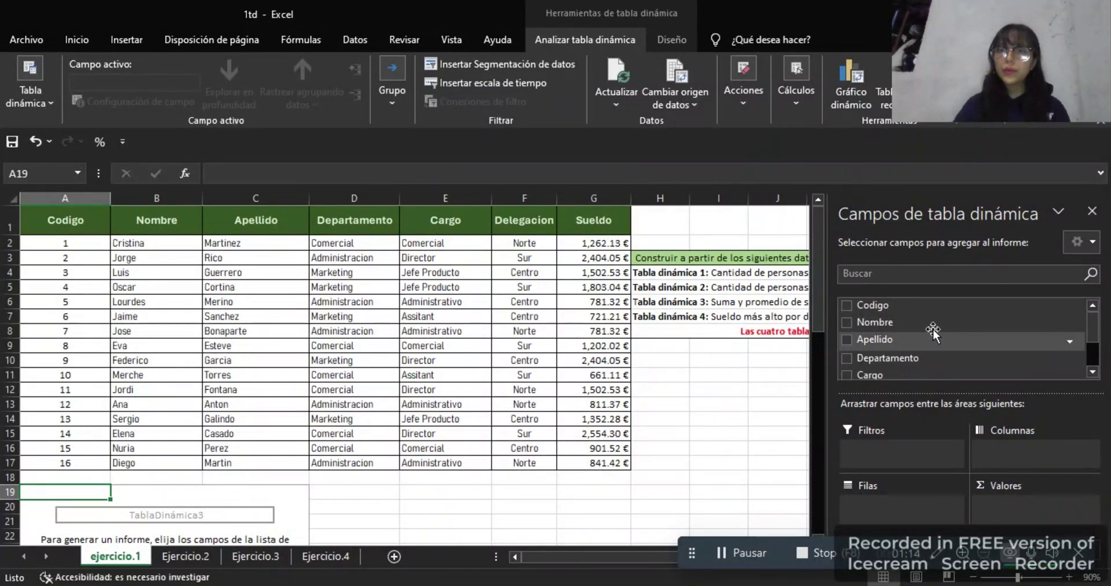
pyautogui.click(845, 359)
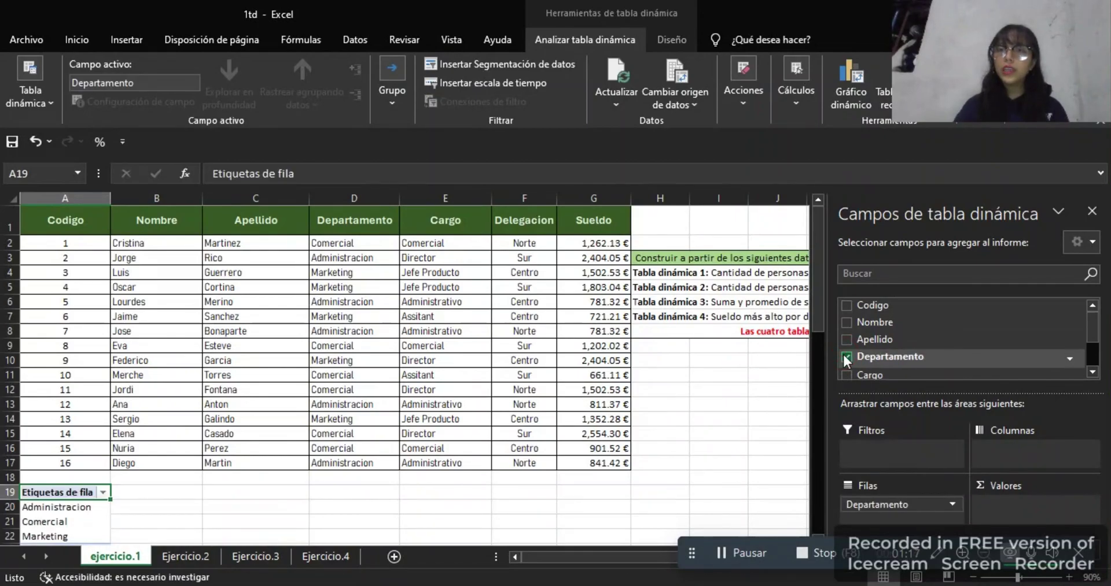
pyautogui.click(846, 323)
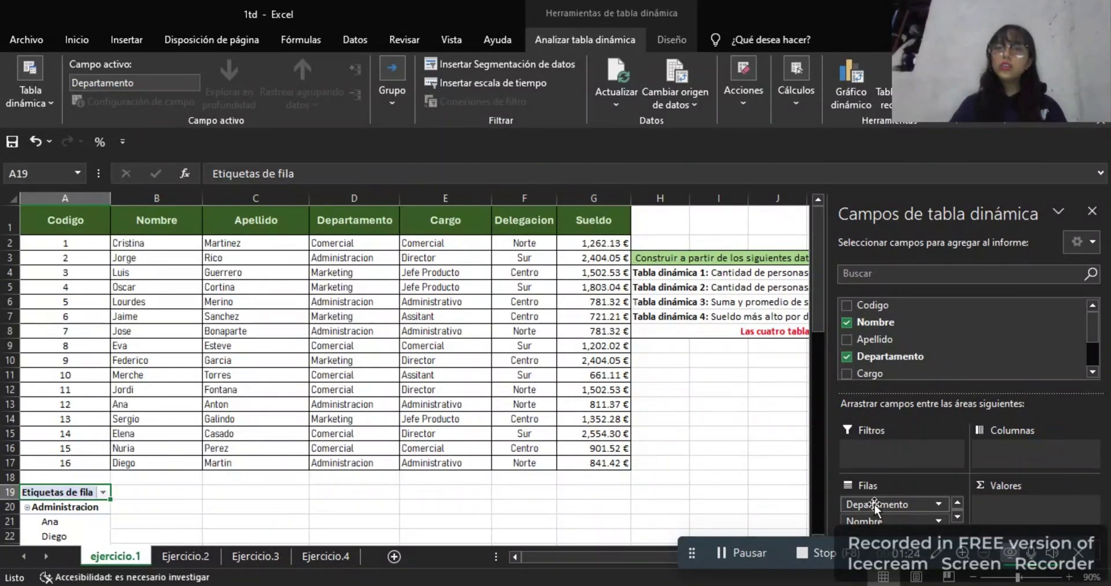
pyautogui.moveTo(871, 523); pyautogui.dragTo(1012, 506)
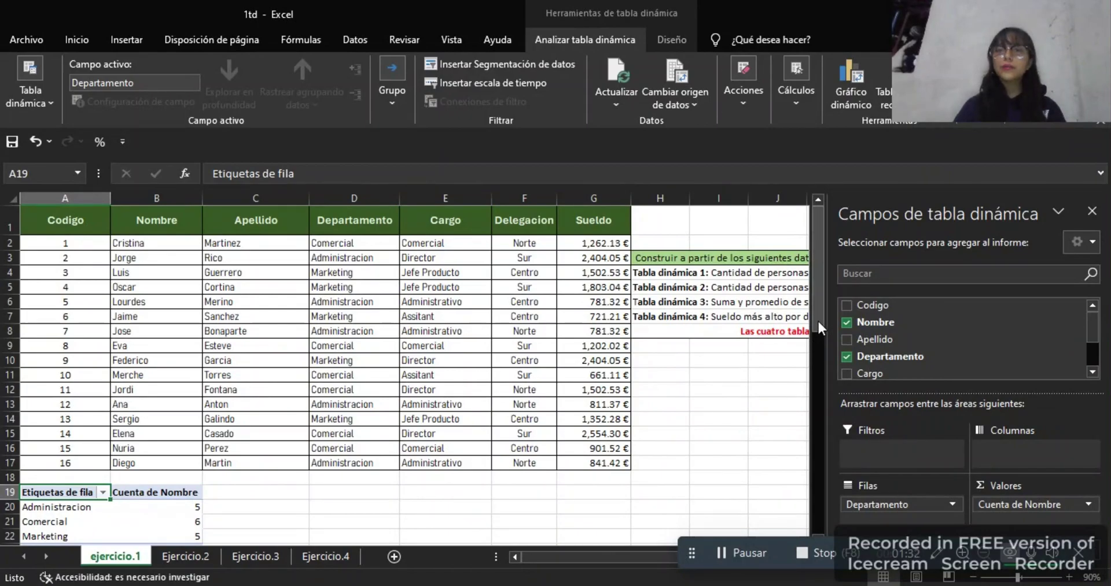
pyautogui.scroll(-3, 817, 328)
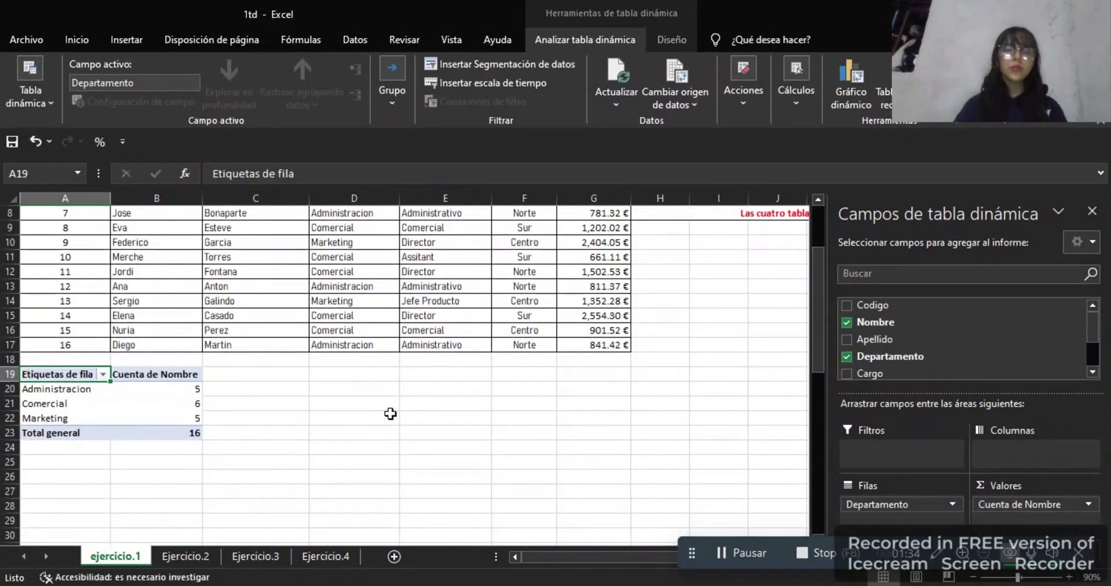
pyautogui.moveTo(818, 322); pyautogui.dragTo(856, 220)
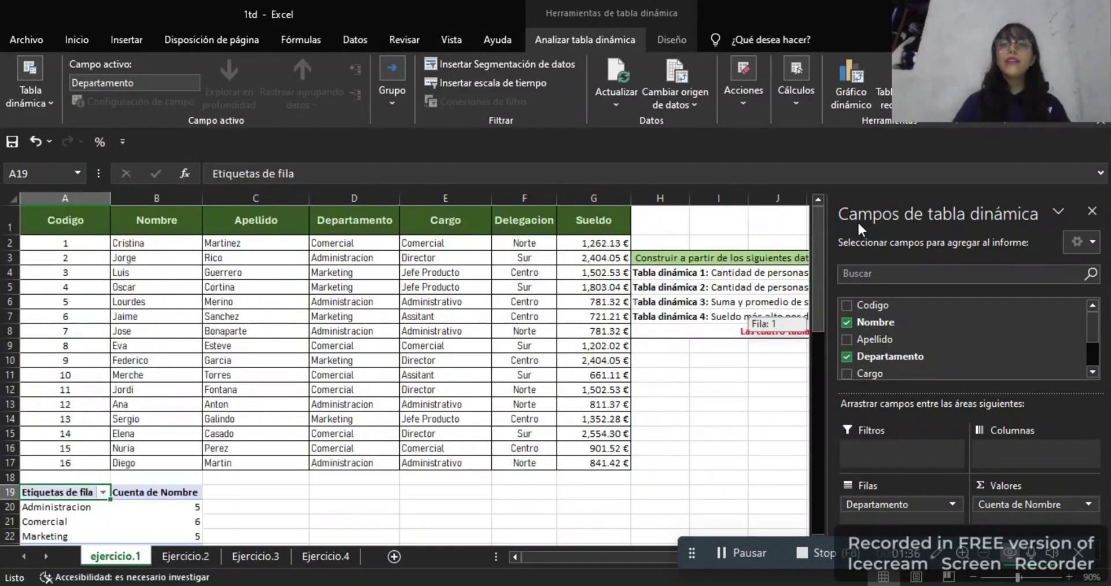
pyautogui.click(1092, 211)
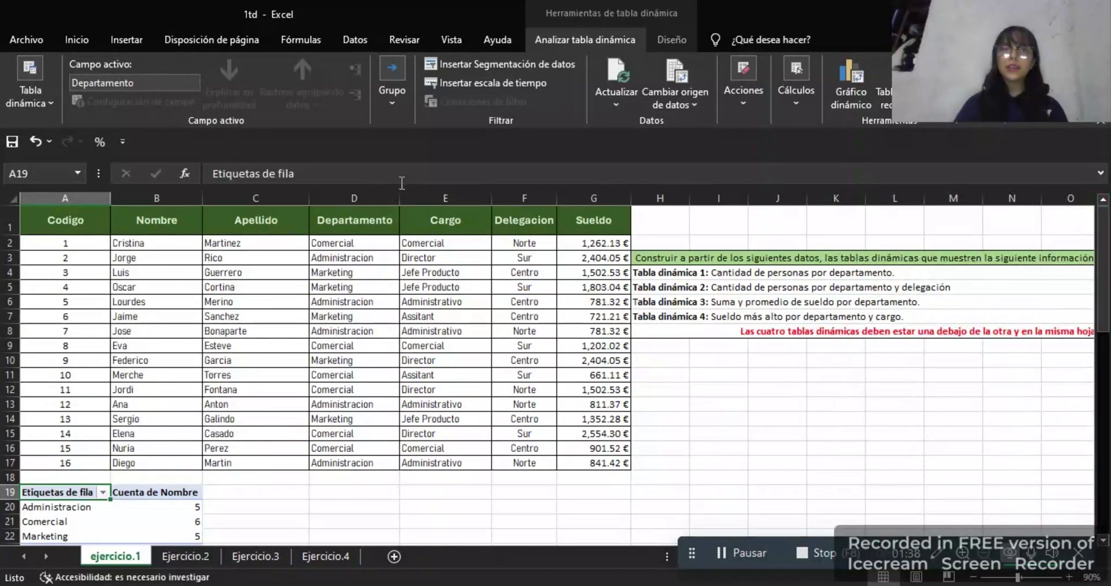
# Insert a second pivot table from the range A1:G17, placed on the existing worksheet ejercicio.1 at cell D19
pyautogui.click(70, 213)
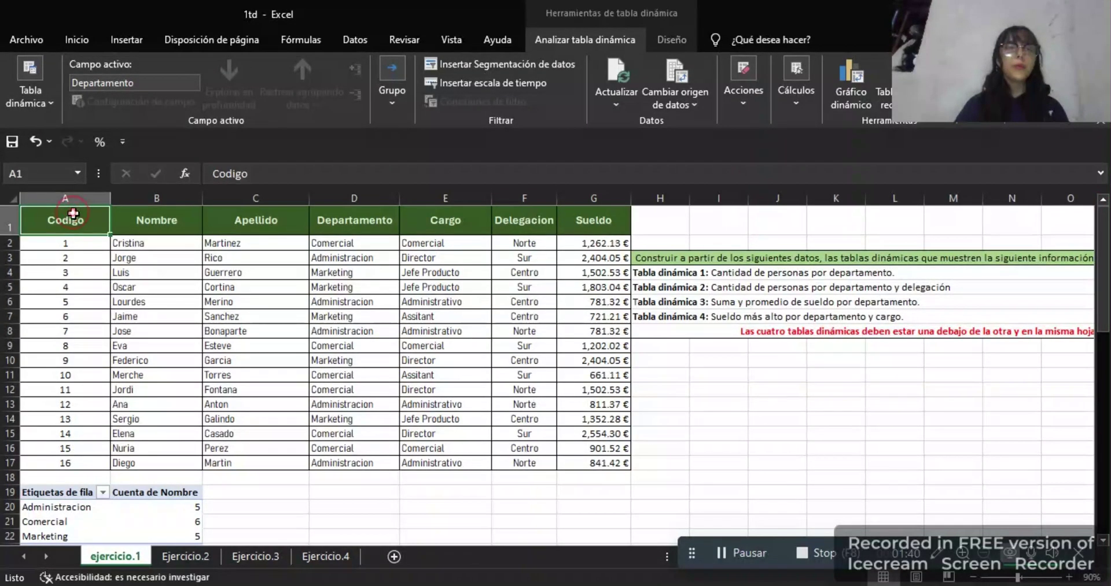
pyautogui.click(120, 36)
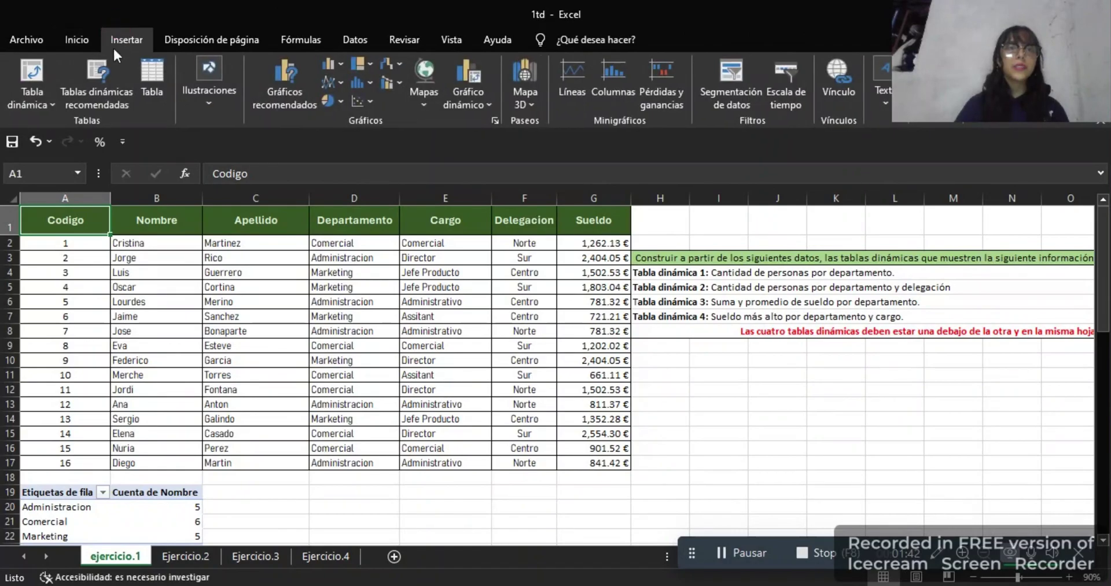
pyautogui.click(29, 78)
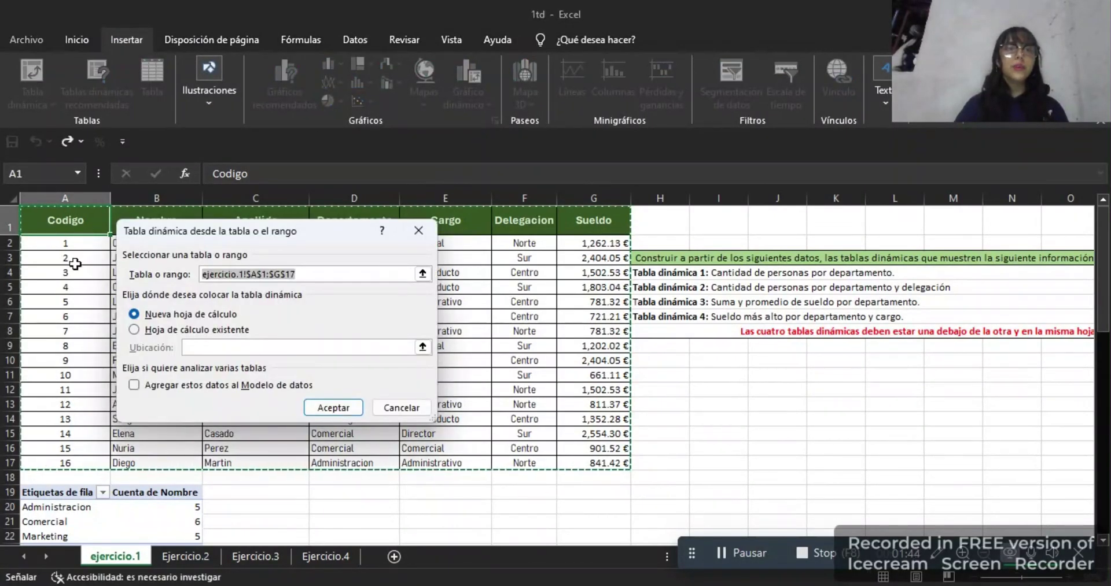
pyautogui.moveTo(57, 228); pyautogui.dragTo(584, 463)
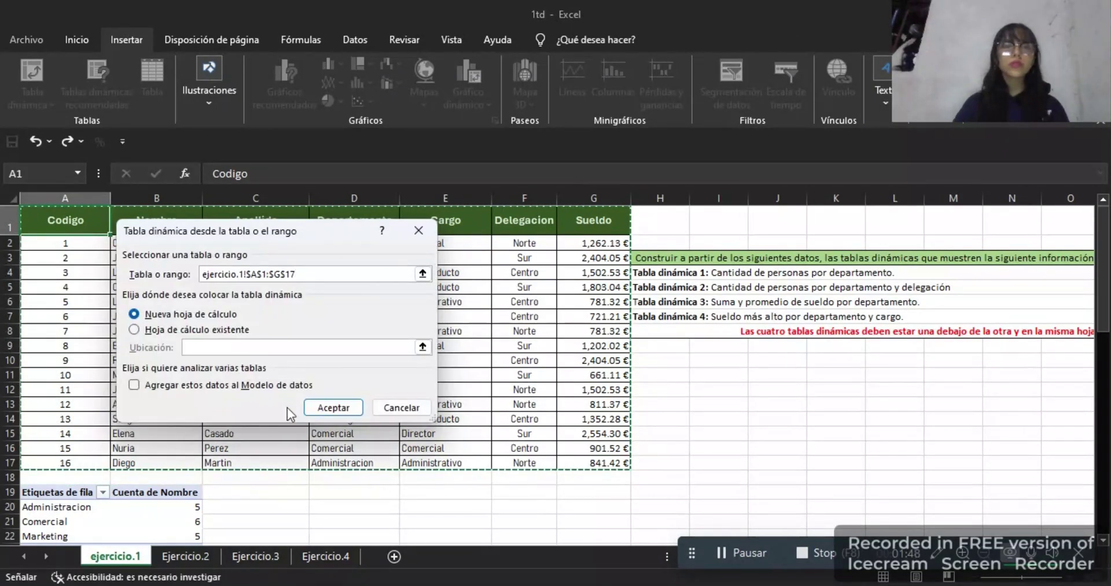
pyautogui.click(135, 331)
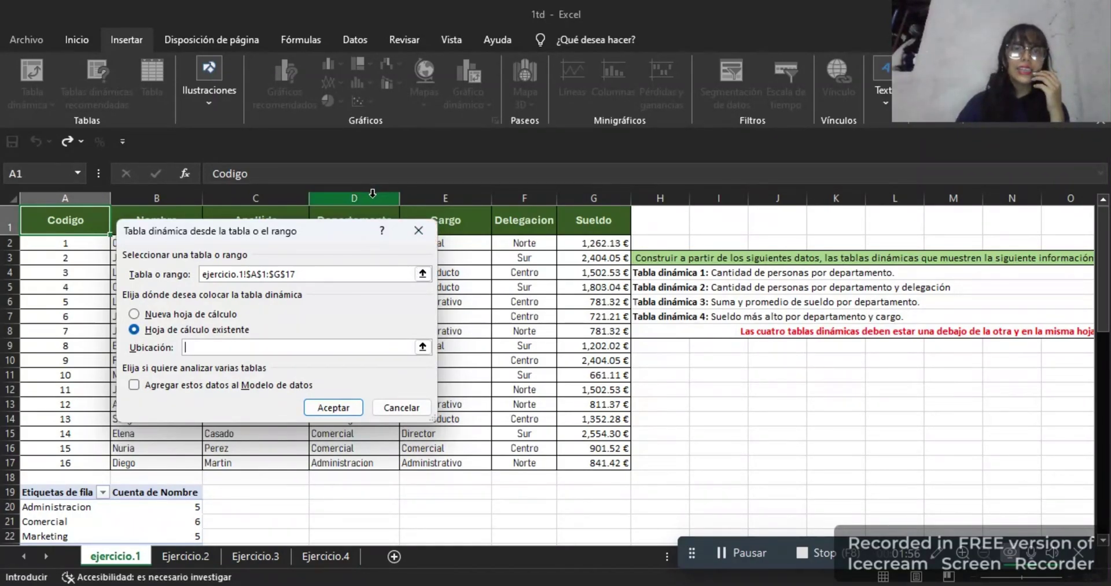
pyautogui.click(335, 490)
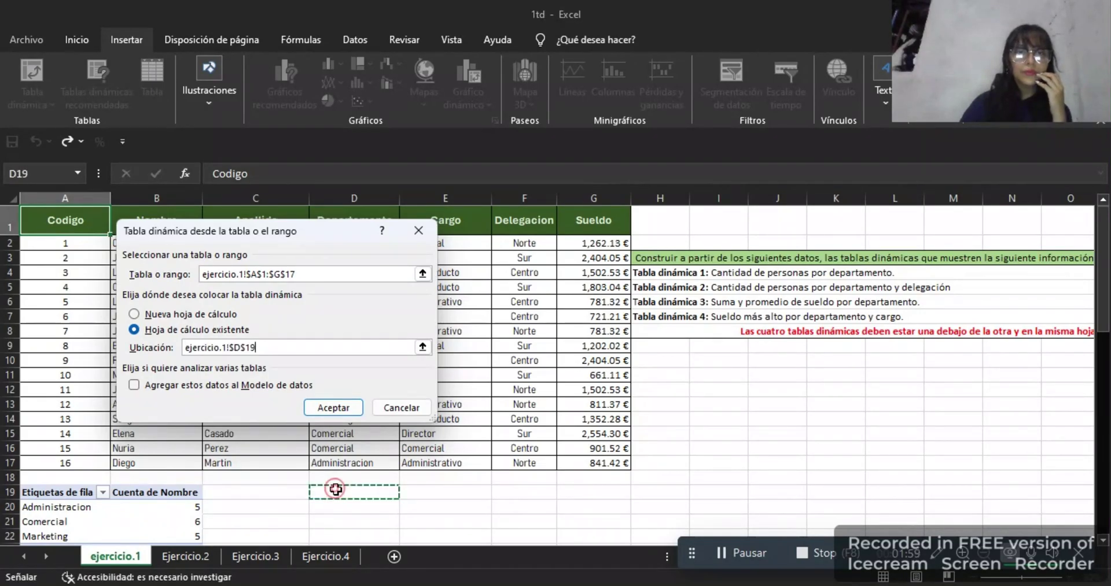
pyautogui.click(335, 408)
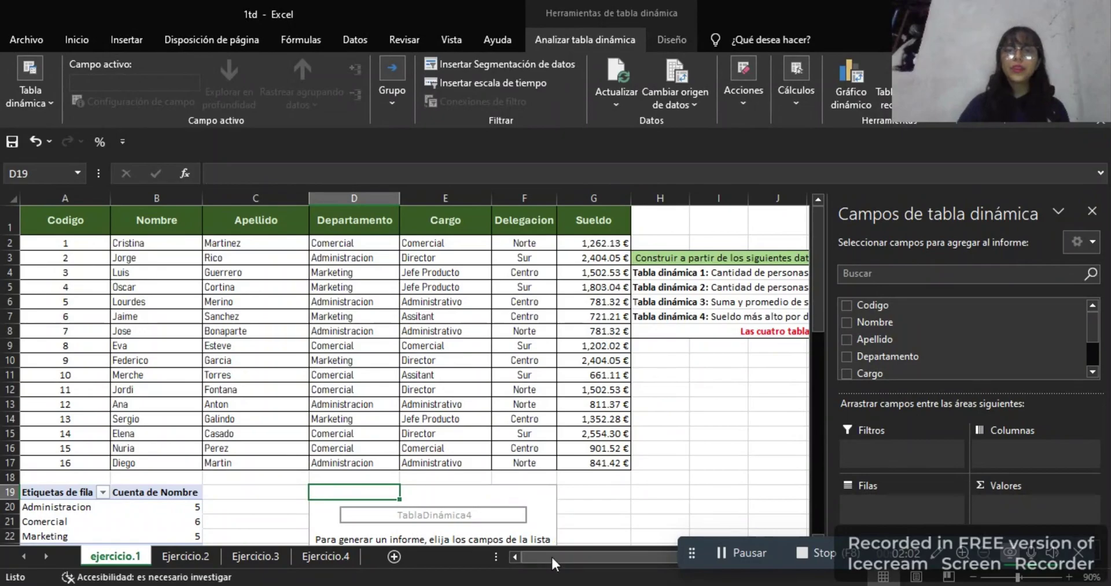
# Set up the pivot table at D19 with the count of Nombre as values and Delegacion, followed by Departamento, as rows
pyautogui.moveTo(554, 551)
pyautogui.mouseDown()
pyautogui.moveTo(629, 550)
pyautogui.moveTo(548, 559)
pyautogui.mouseUp()
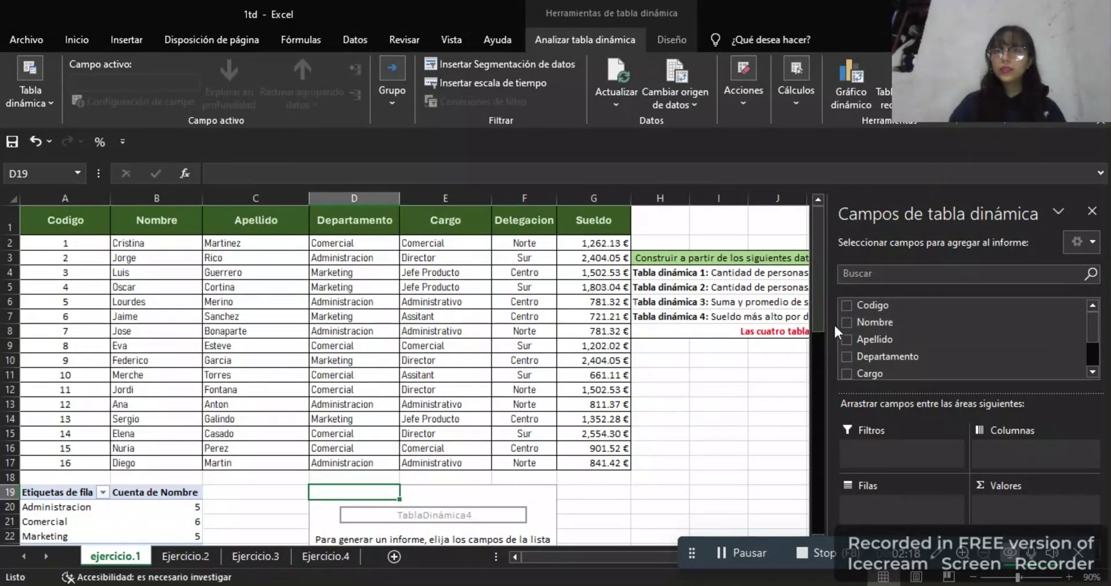
pyautogui.moveTo(845, 319)
pyautogui.mouseDown()
pyautogui.moveTo(848, 347)
pyautogui.moveTo(984, 425)
pyautogui.moveTo(1004, 500)
pyautogui.mouseUp()
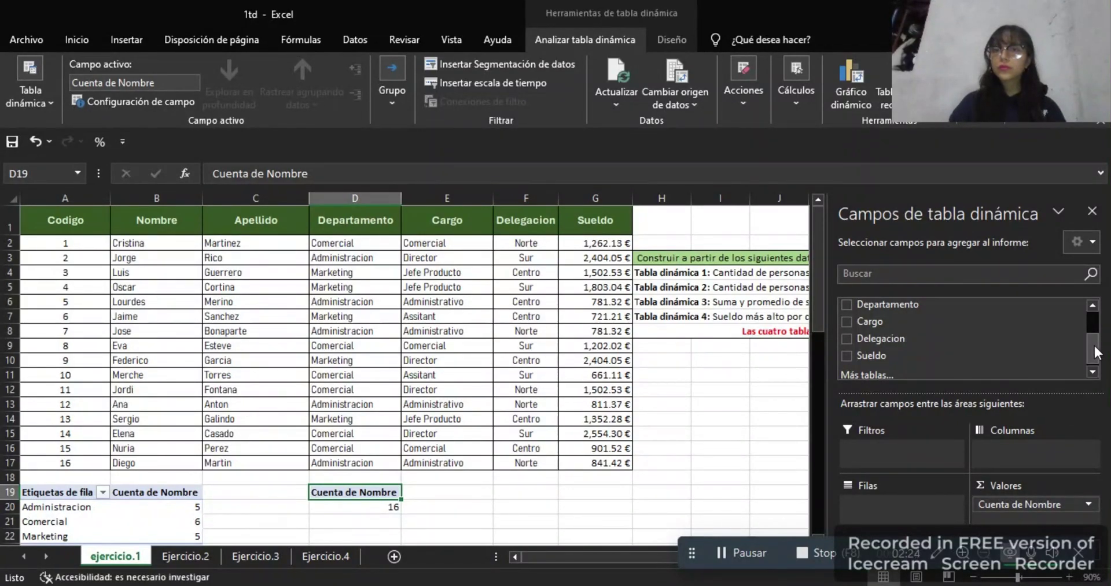
pyautogui.click(847, 339)
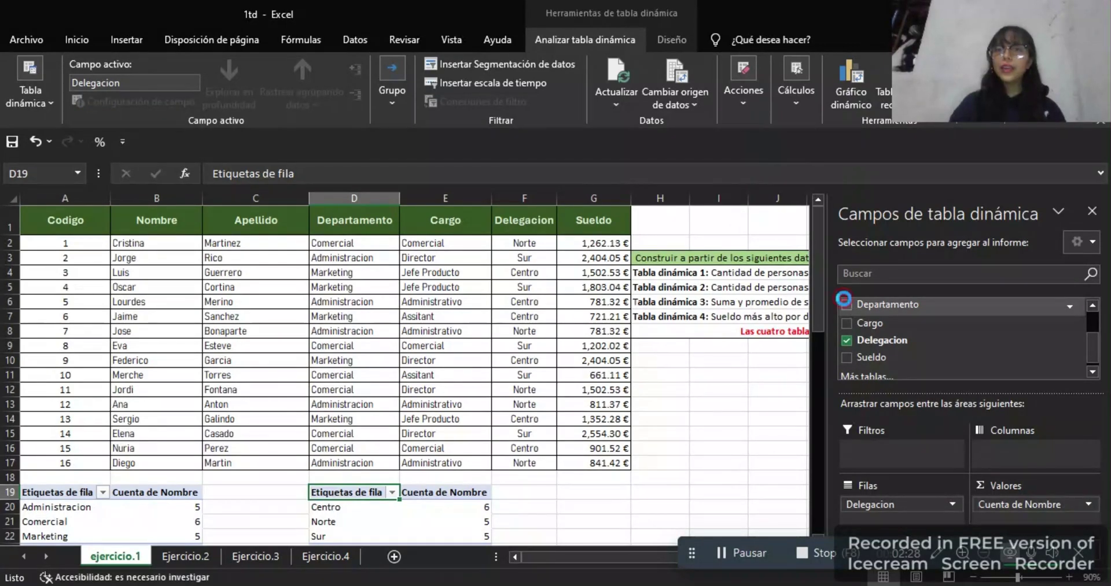
pyautogui.click(846, 304)
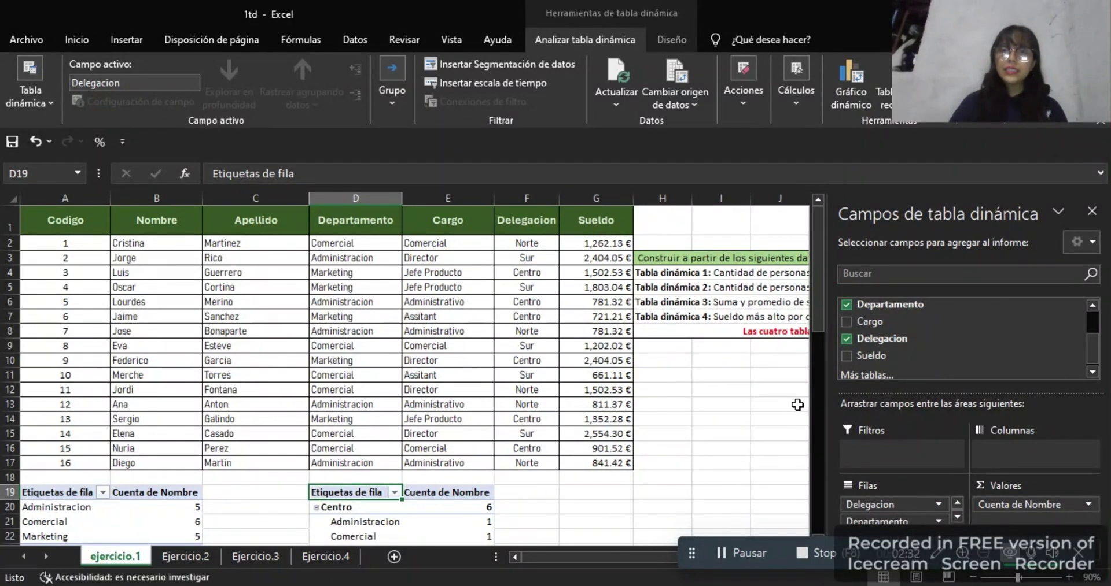
pyautogui.moveTo(818, 316)
pyautogui.mouseDown()
pyautogui.moveTo(834, 386)
pyautogui.moveTo(830, 306)
pyautogui.mouseUp()
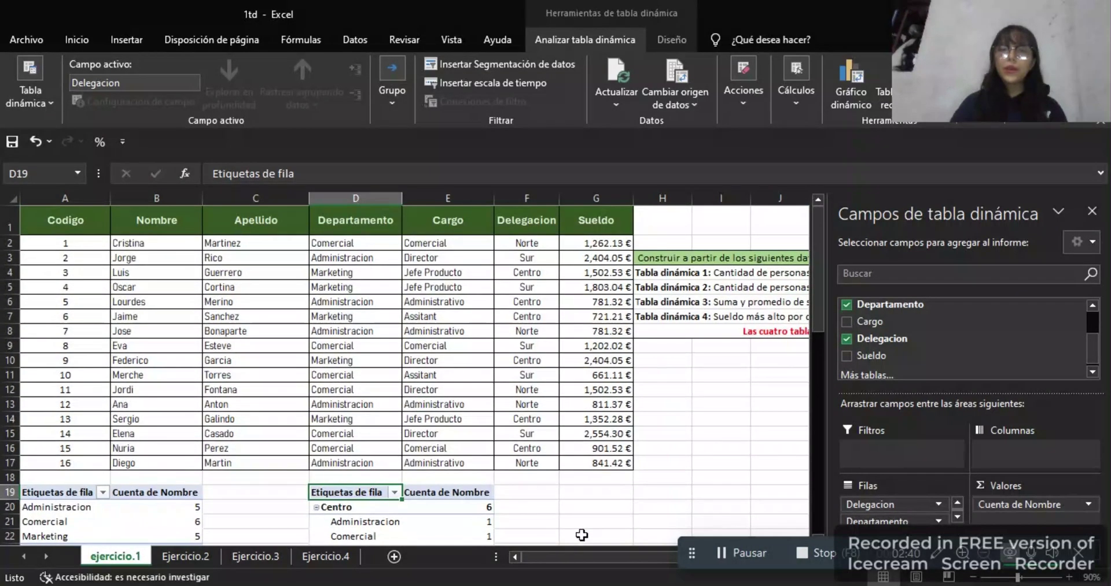
pyautogui.moveTo(587, 555); pyautogui.dragTo(632, 552)
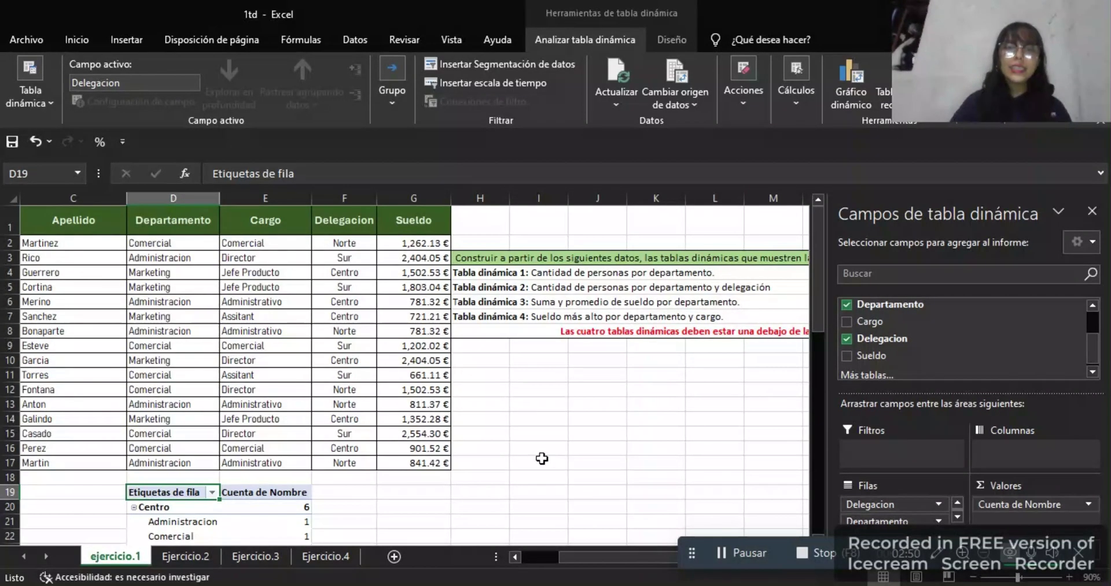
pyautogui.click(428, 491)
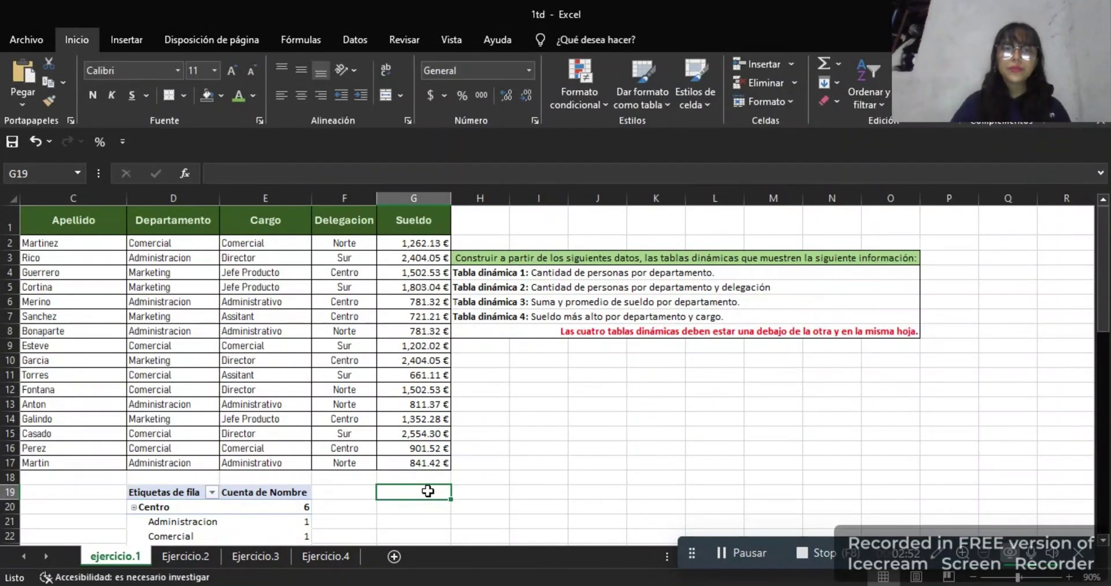
pyautogui.click(53, 492)
pyautogui.hscroll(-2, 54, 493)
pyautogui.click(53, 492)
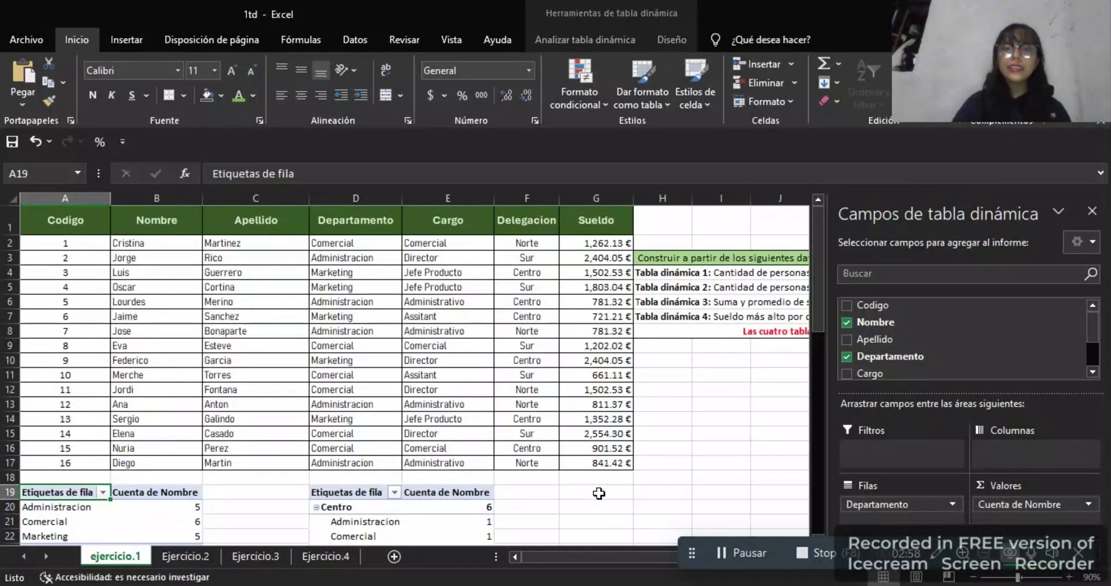
pyautogui.click(599, 492)
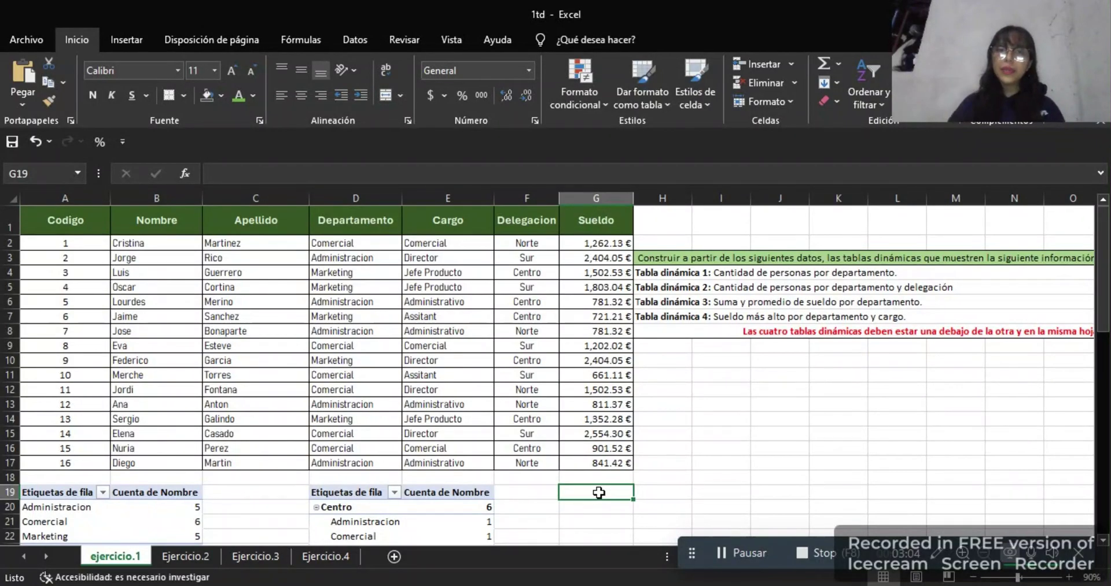
# Insert a third pivot table from the range A1:G17, placed on the existing worksheet ejercicio.1 at cell G19
pyautogui.click(70, 224)
pyautogui.click(138, 36)
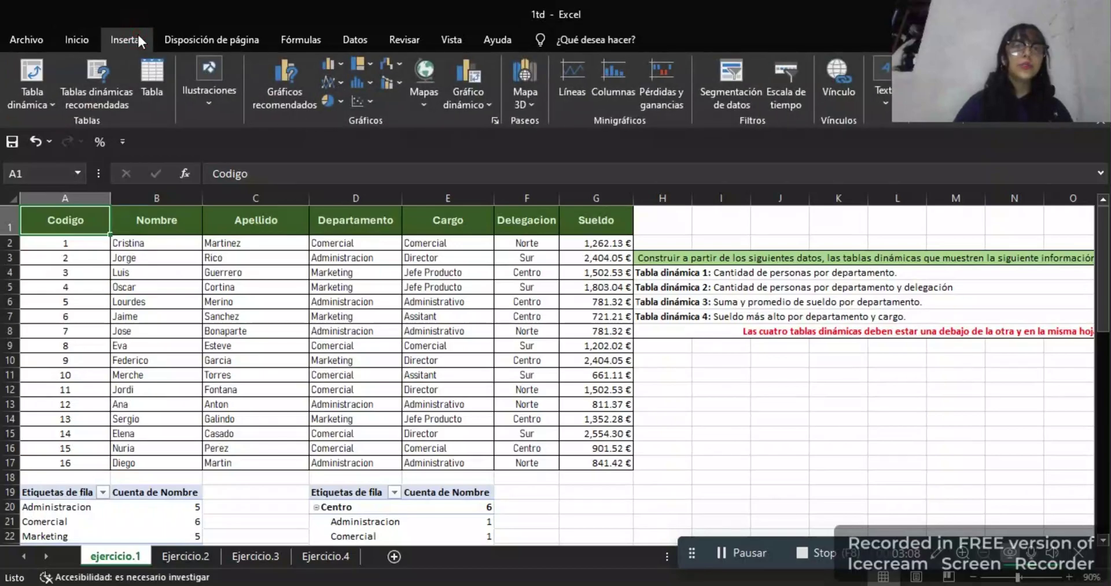
pyautogui.click(32, 71)
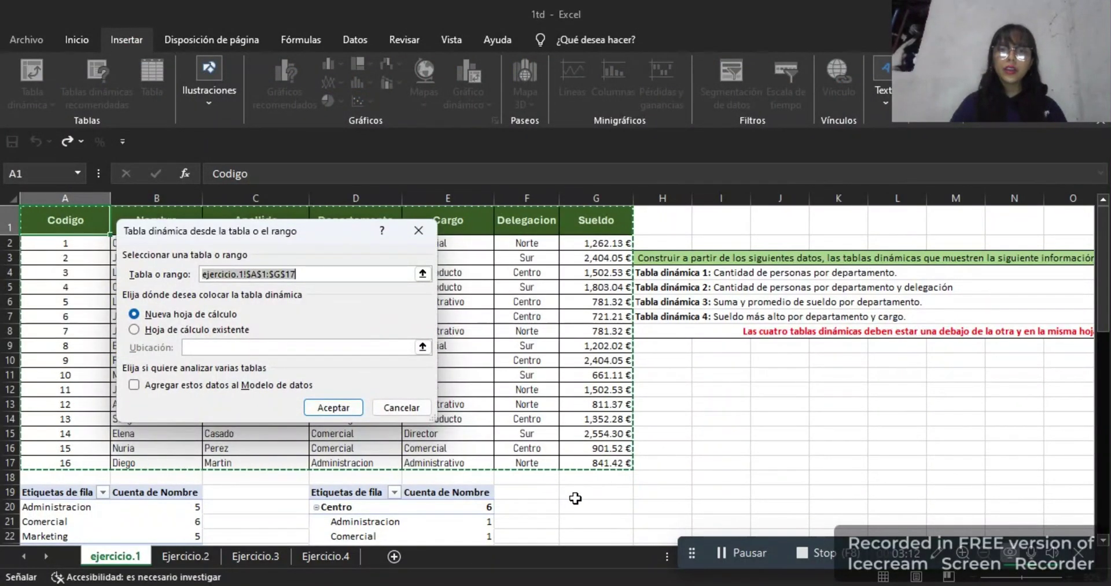
pyautogui.click(35, 218)
pyautogui.moveTo(145, 272); pyautogui.dragTo(592, 462)
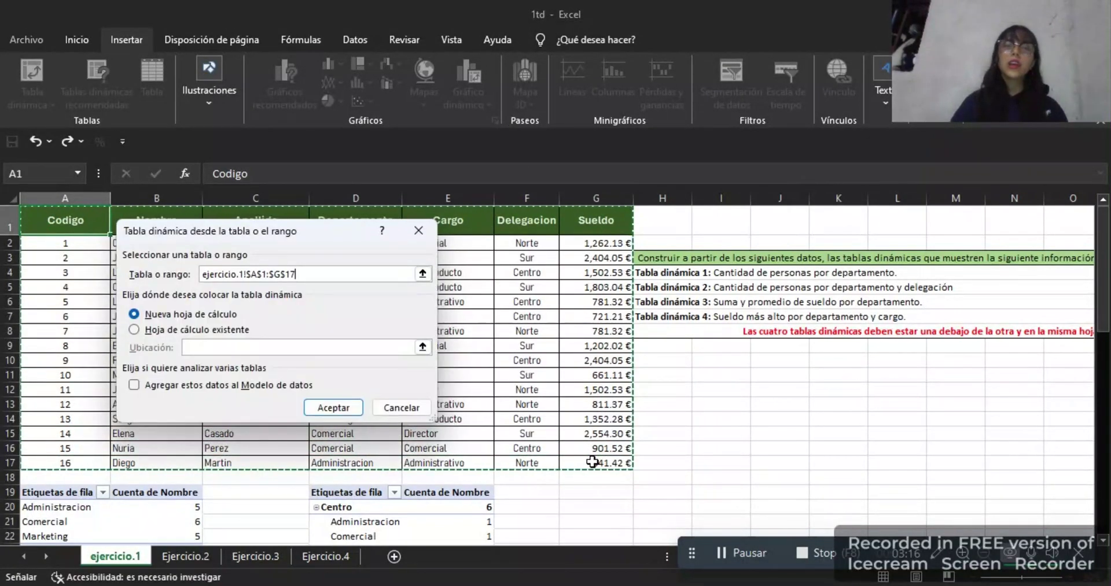
pyautogui.click(134, 330)
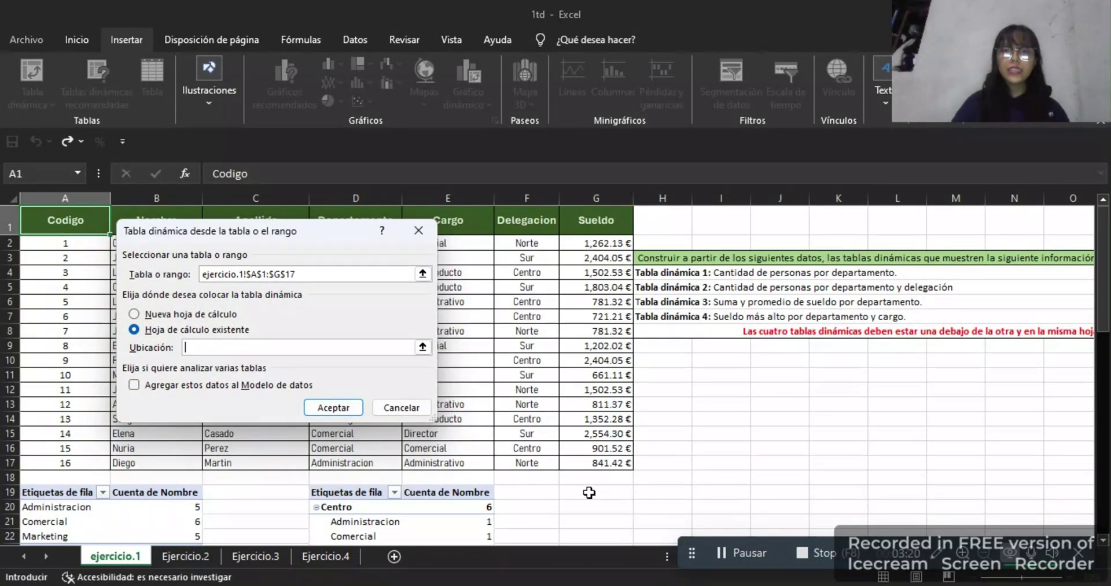
pyautogui.click(588, 493)
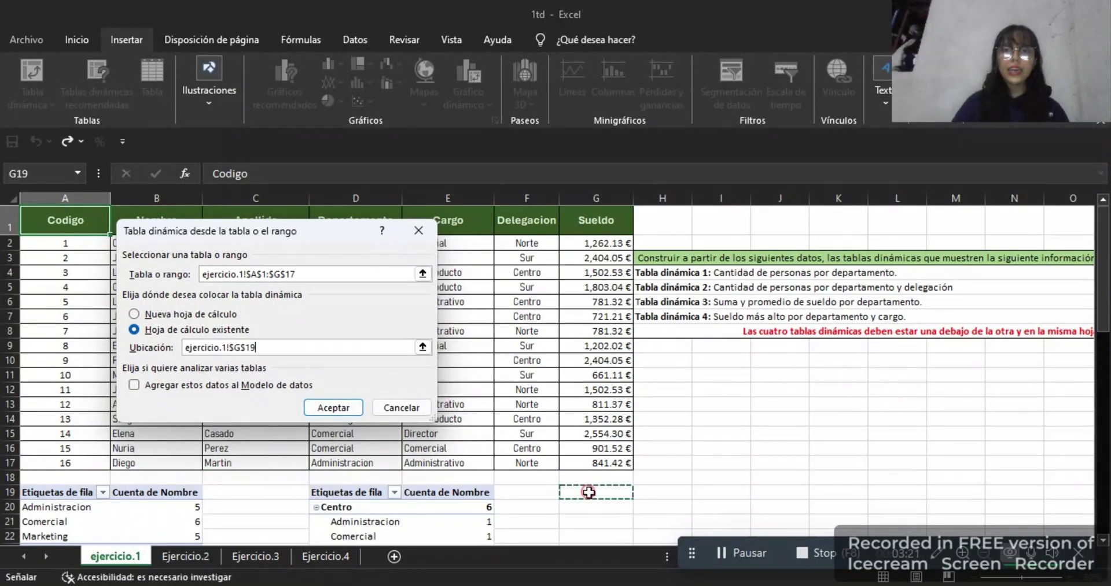
pyautogui.click(312, 410)
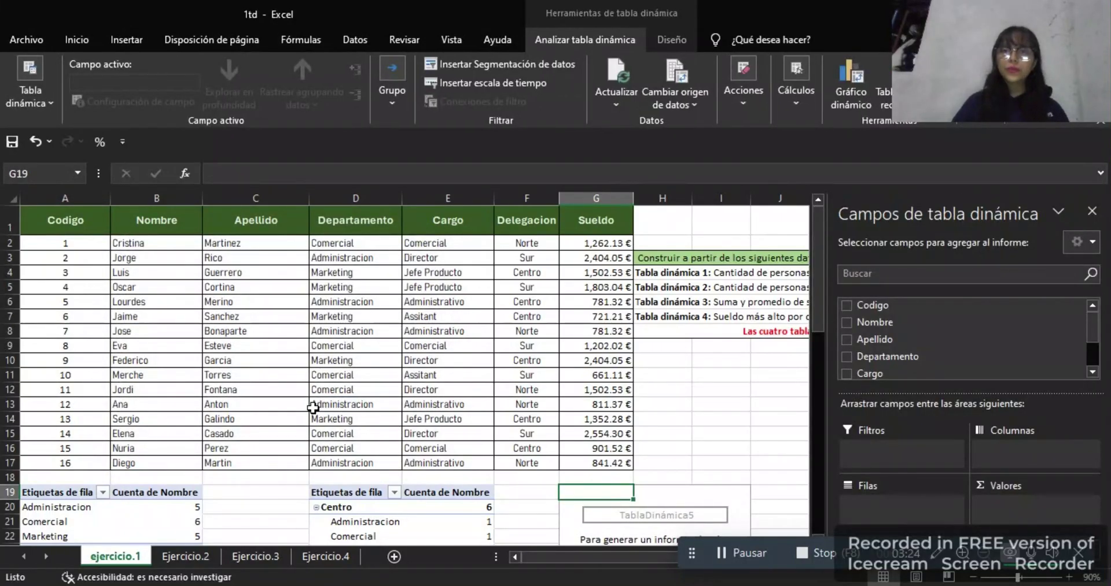
# Set up the pivot table at G19 with Departamento as rows and Sueldo added twice as values
pyautogui.moveTo(560, 555); pyautogui.dragTo(532, 581)
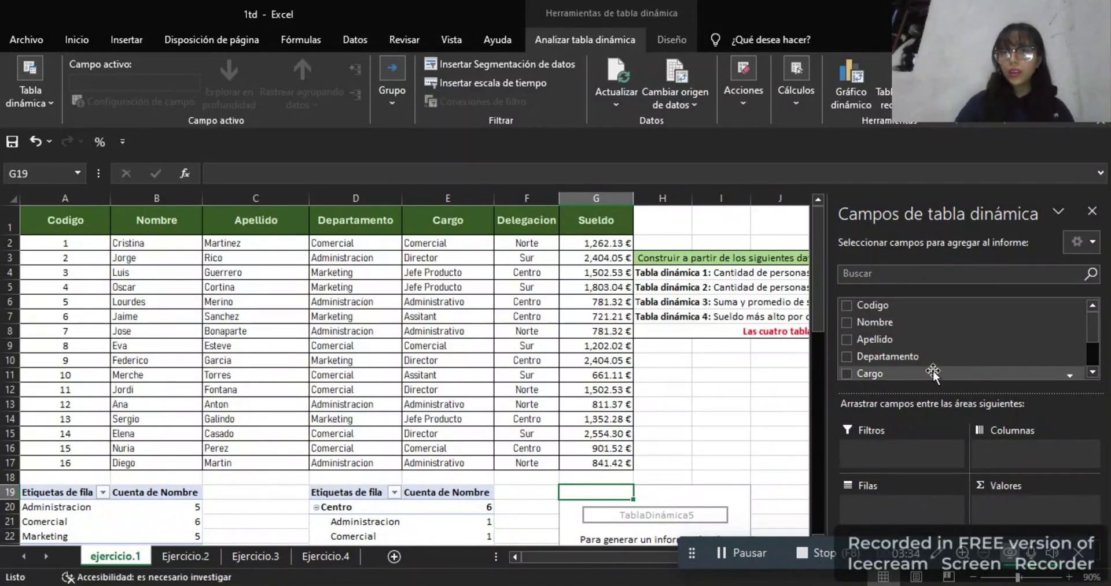
pyautogui.click(846, 358)
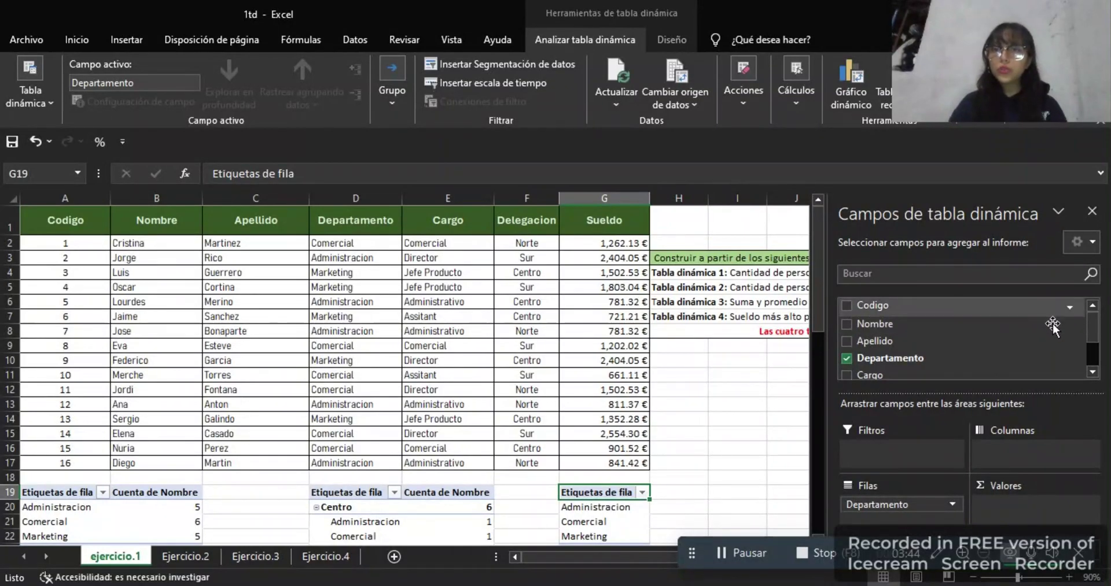
pyautogui.moveTo(1093, 328); pyautogui.dragTo(1097, 345)
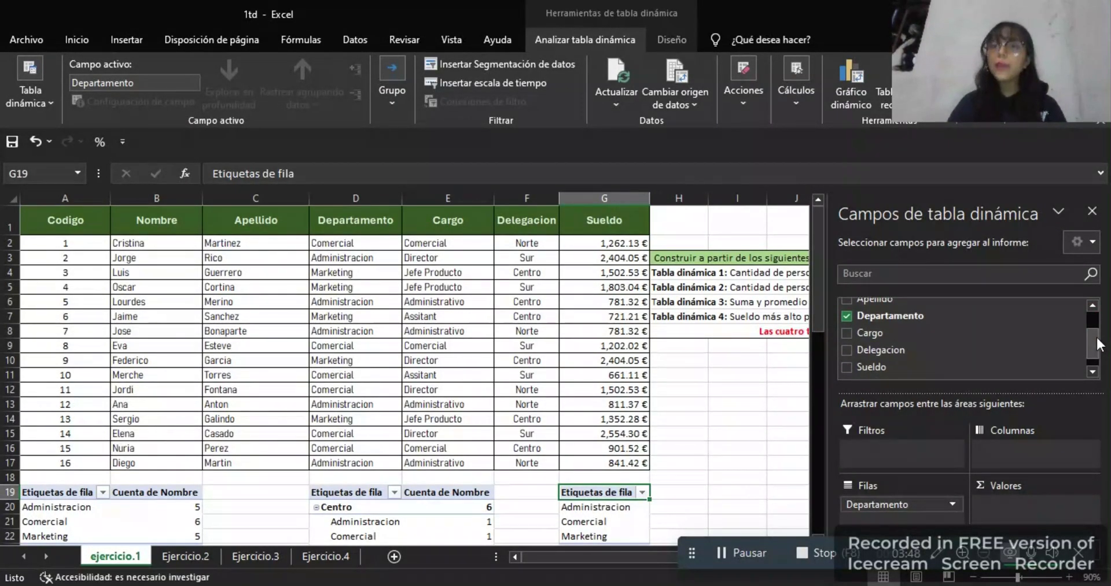
pyautogui.click(846, 366)
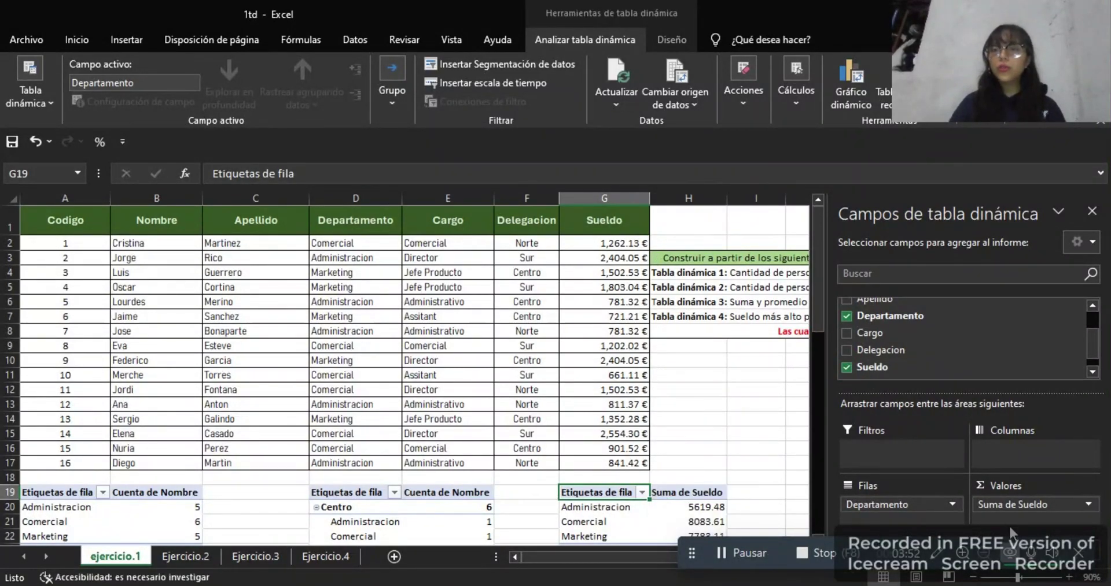
pyautogui.moveTo(894, 370); pyautogui.dragTo(983, 458)
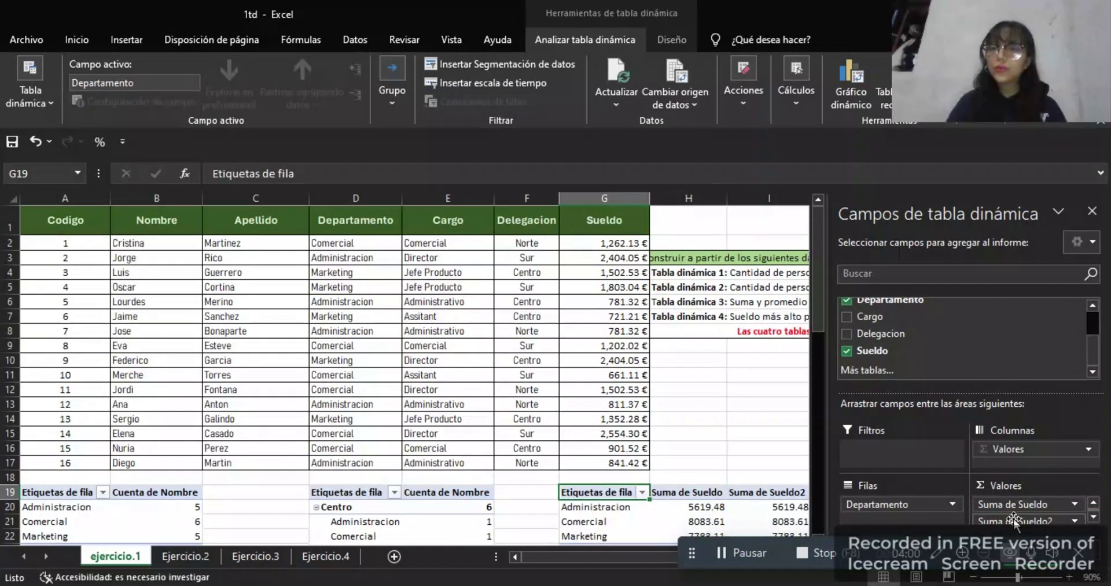
# Summarize the first Sueldo value of the pivot table at G19 by Promedio and leave the pivot table
pyautogui.click(1057, 507)
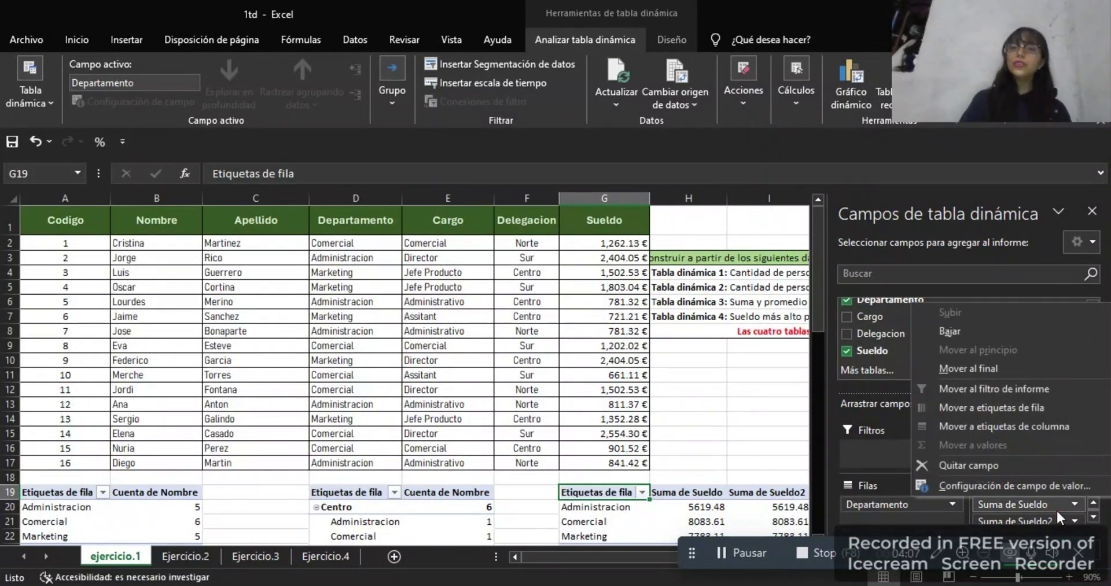
pyautogui.click(1015, 488)
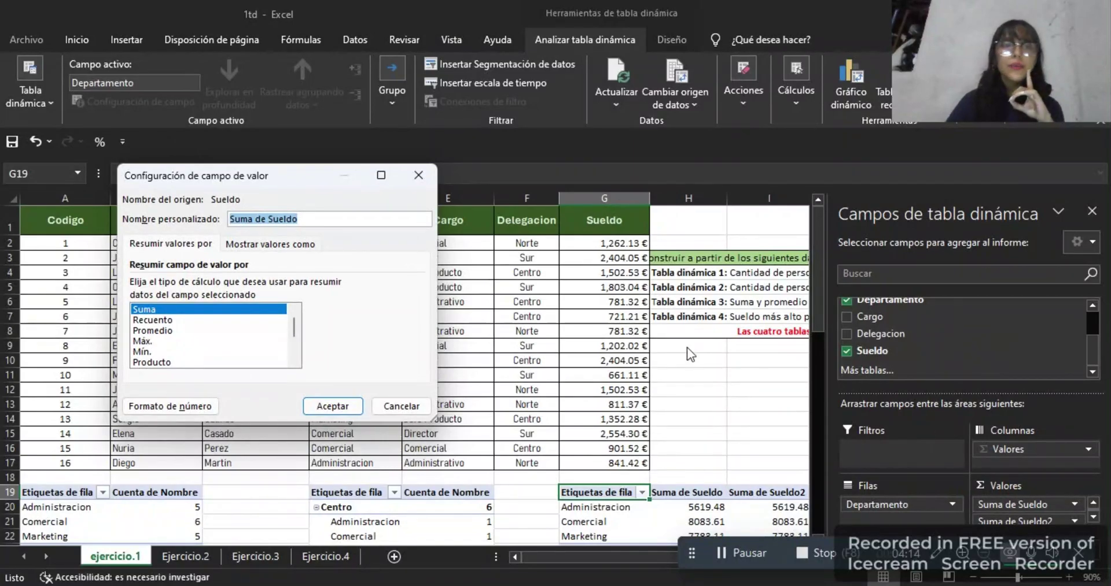
pyautogui.click(185, 330)
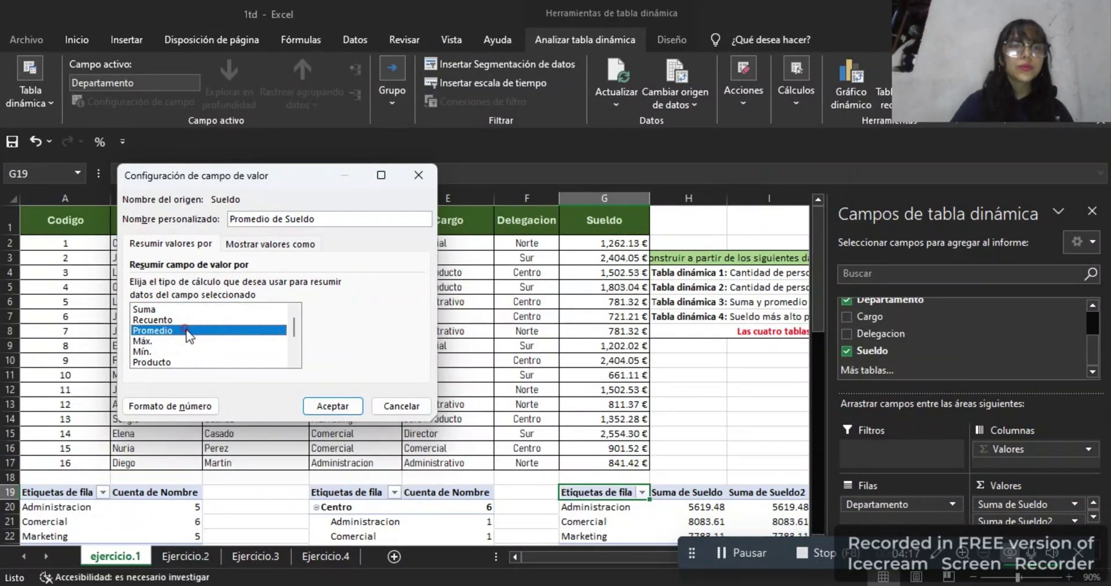
pyautogui.click(324, 406)
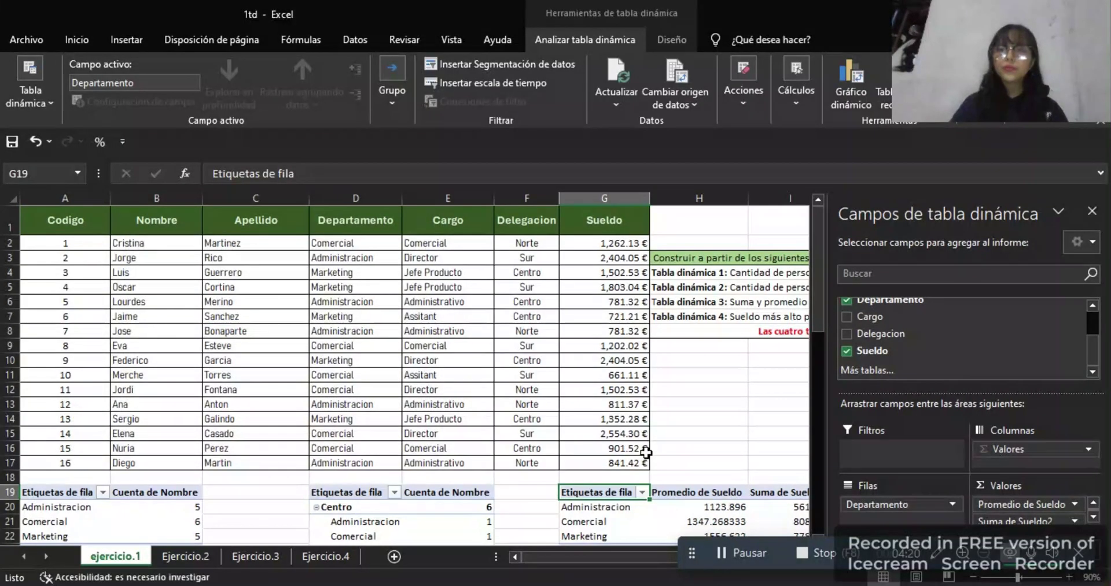
pyautogui.click(685, 362)
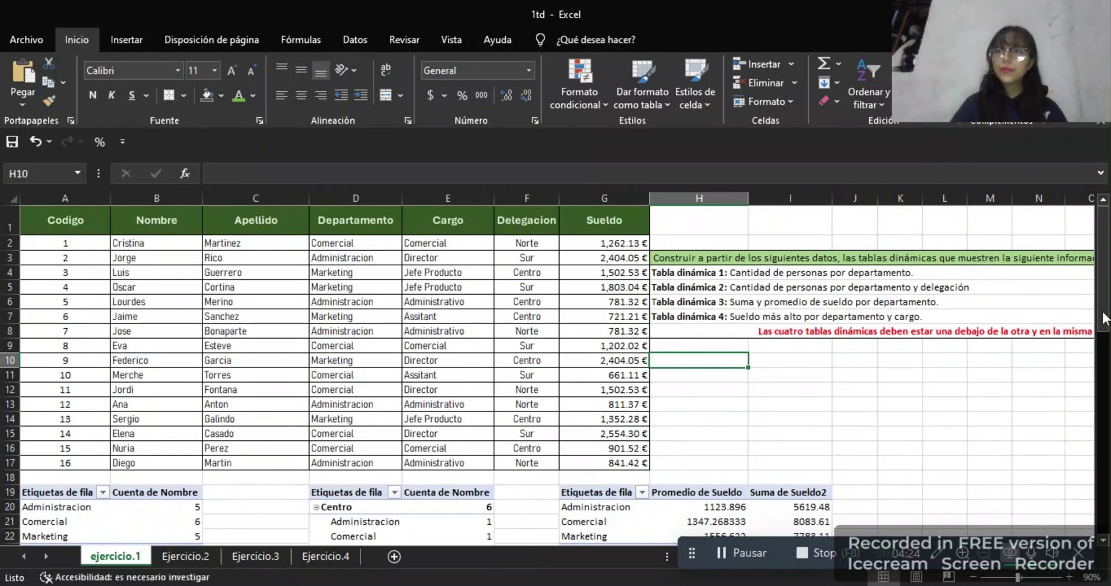
# Insert a fourth pivot table from the range A1:G17, placed on the existing worksheet ejercicio.1 at cell K19
pyautogui.moveTo(1105, 318); pyautogui.dragTo(1105, 382)
pyautogui.moveTo(1102, 292); pyautogui.dragTo(1106, 243)
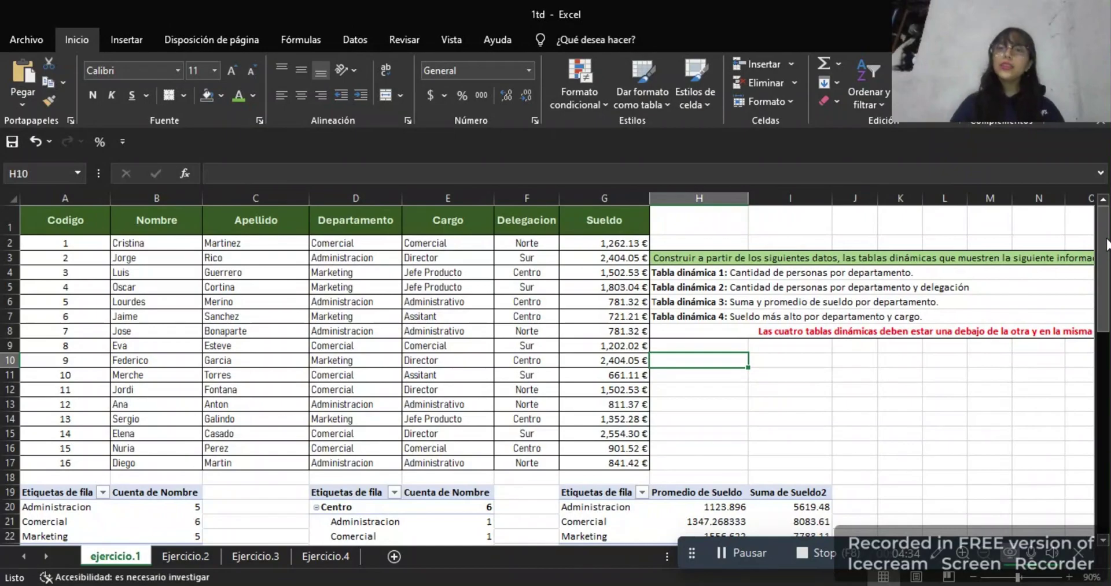
pyautogui.moveTo(1105, 243); pyautogui.dragTo(1106, 219)
pyautogui.click(80, 216)
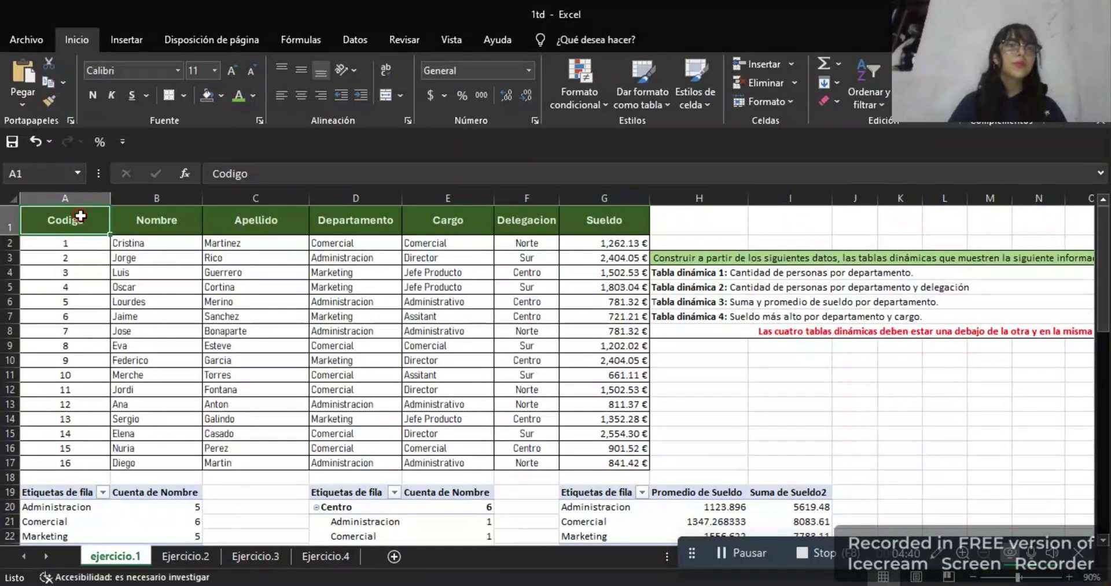
pyautogui.click(127, 41)
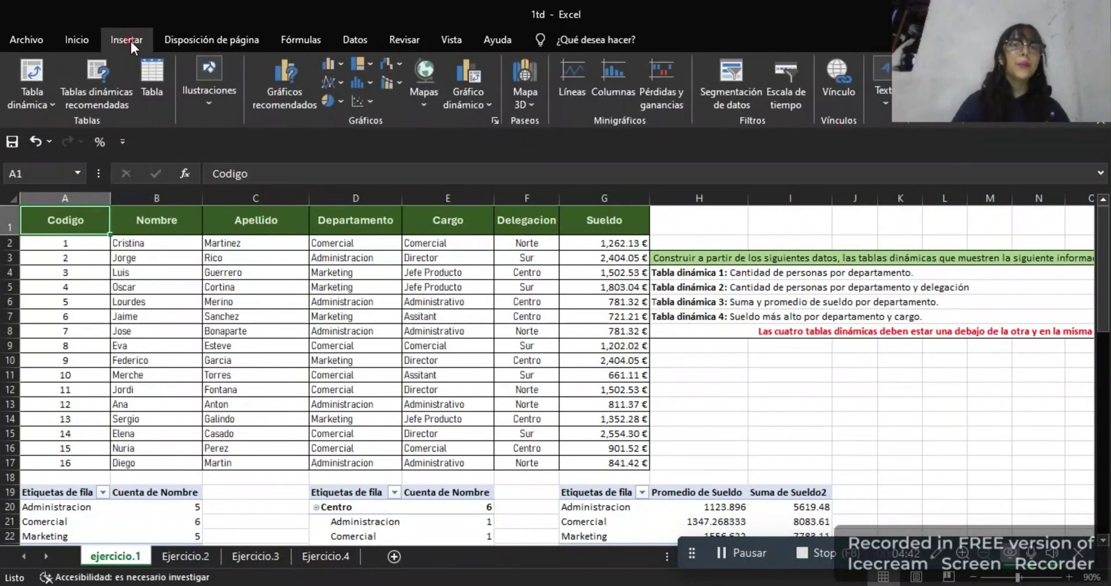
pyautogui.click(32, 87)
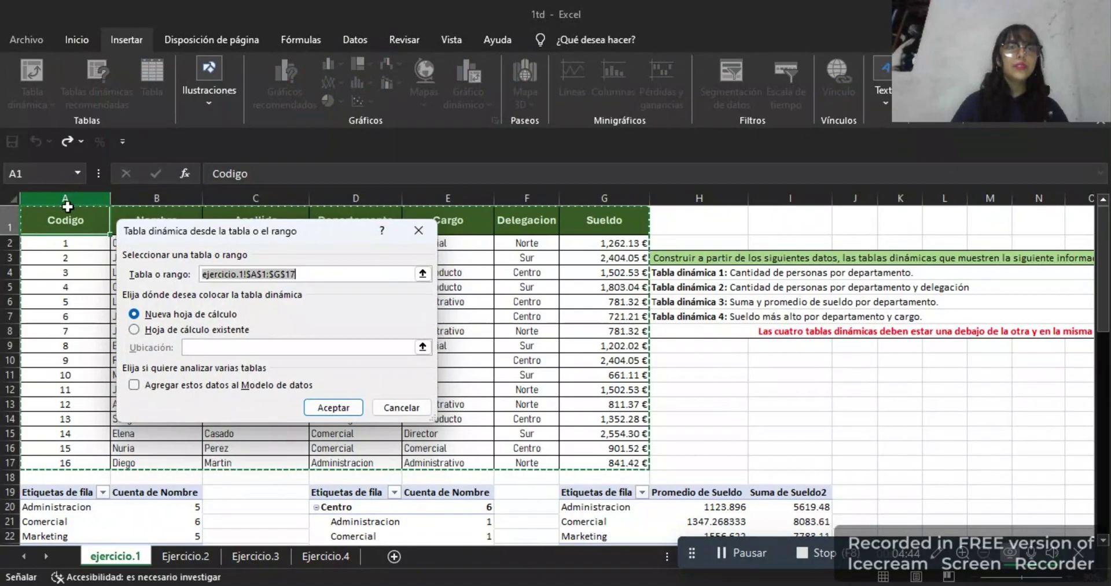
pyautogui.moveTo(65, 221); pyautogui.dragTo(579, 463)
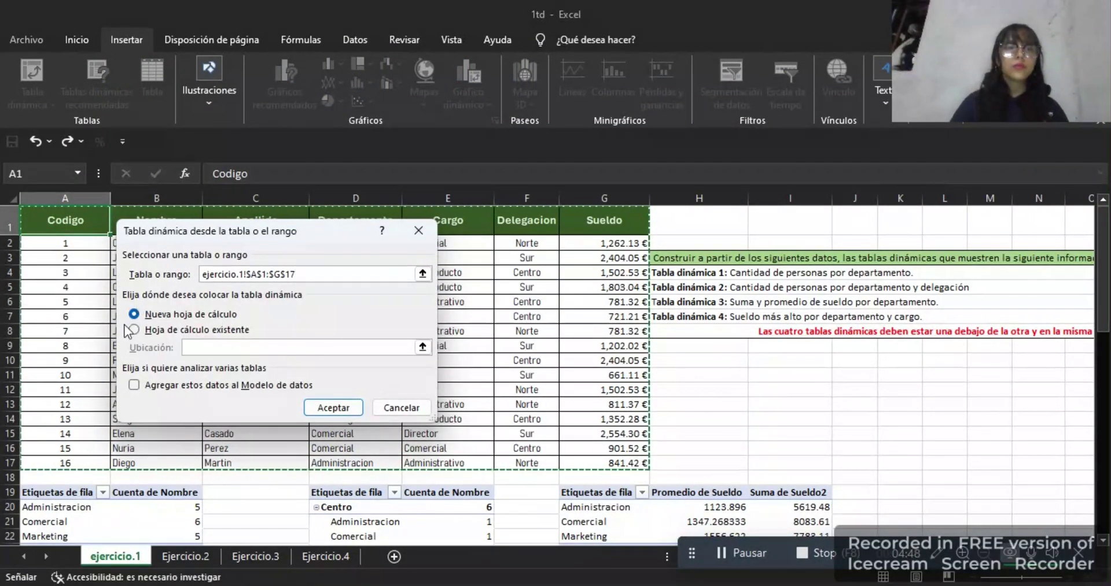
pyautogui.click(133, 330)
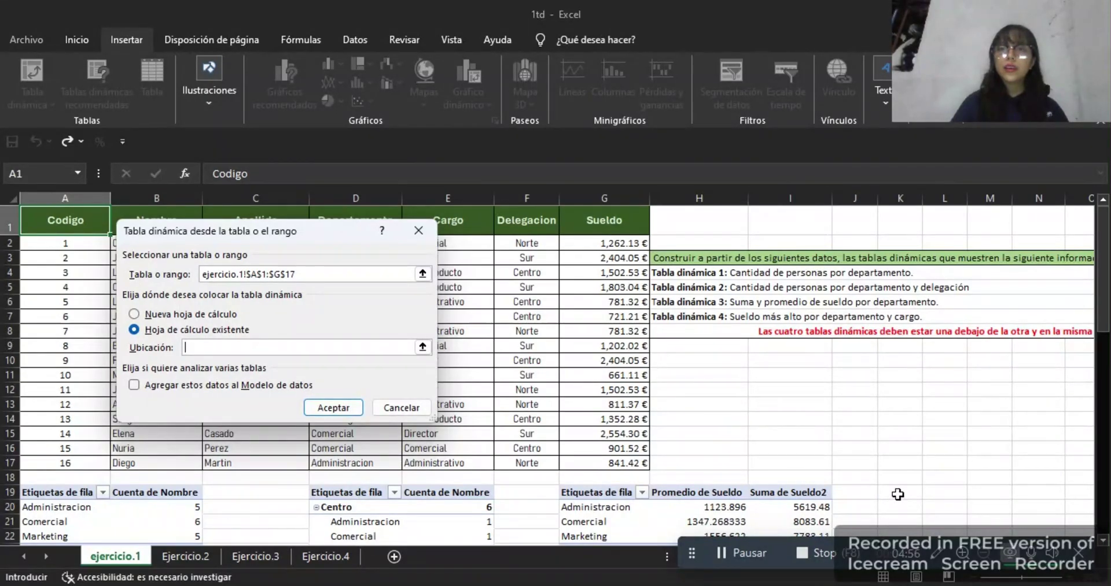
pyautogui.click(895, 495)
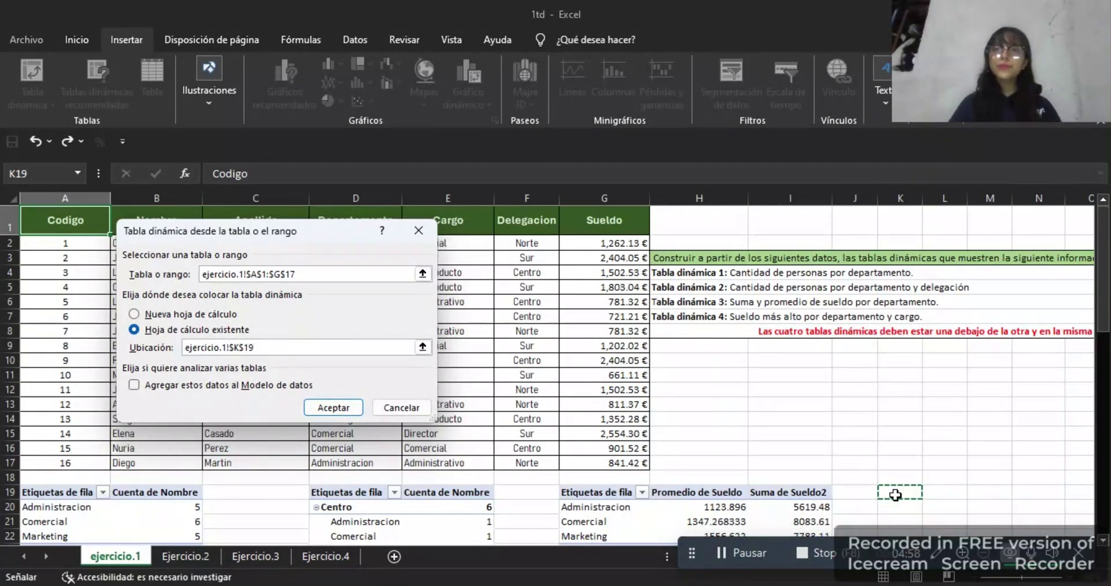
pyautogui.press('Return')
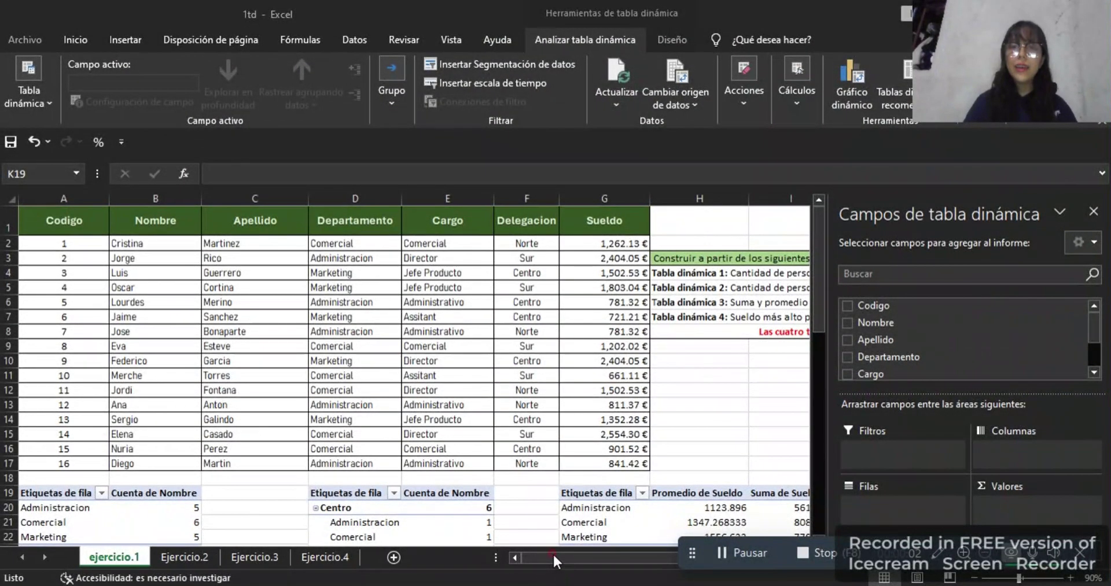
# Set up the pivot table at K19 with Departamento, followed by Cargo, as rows and Sueldo as values
pyautogui.moveTo(585, 553); pyautogui.dragTo(617, 553)
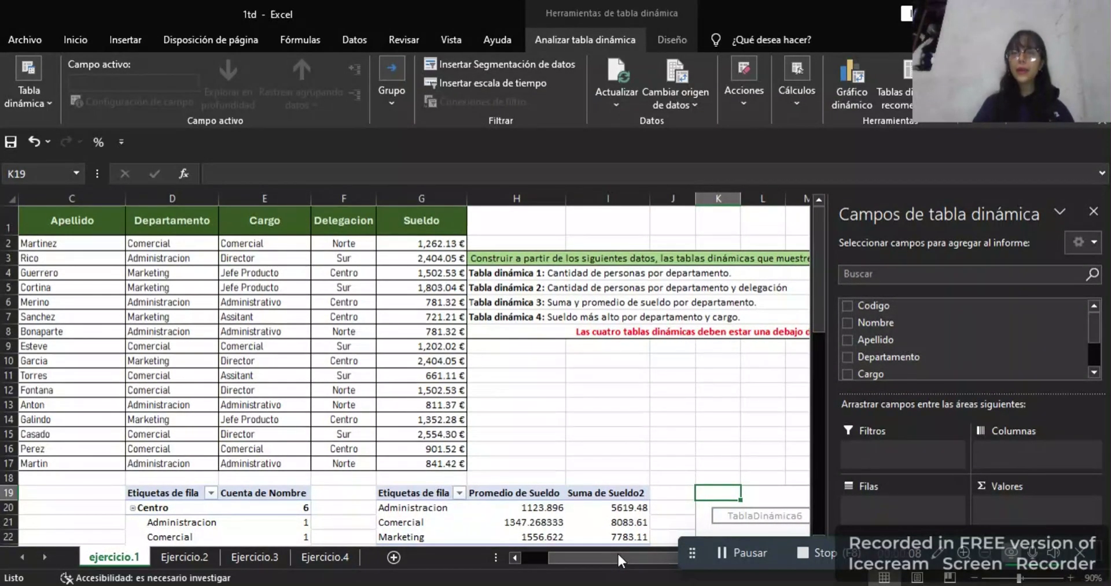
pyautogui.click(846, 358)
pyautogui.click(847, 375)
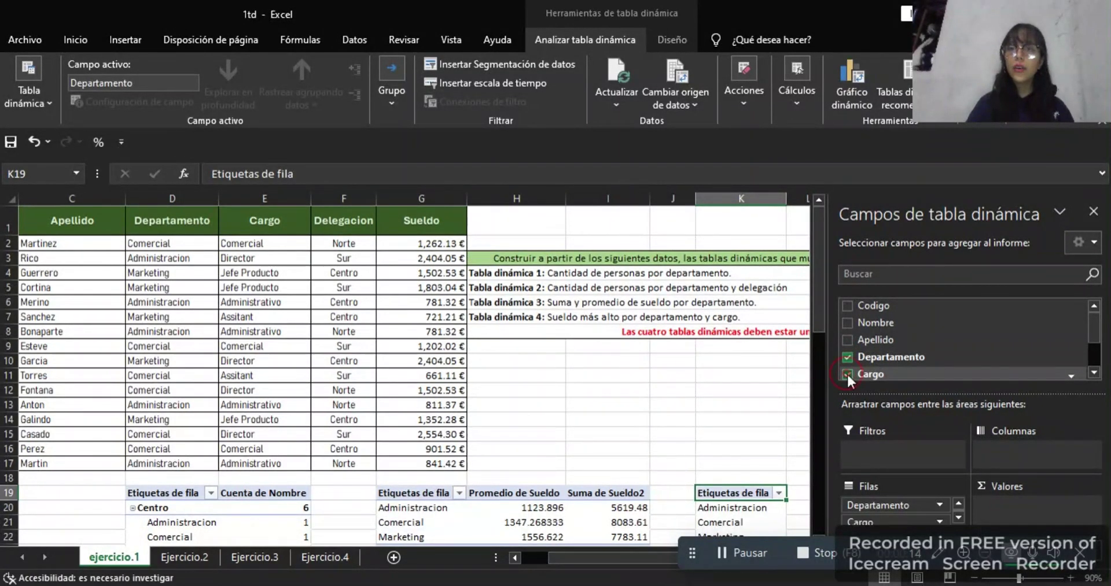
pyautogui.moveTo(1094, 338); pyautogui.dragTo(1095, 356)
pyautogui.click(846, 351)
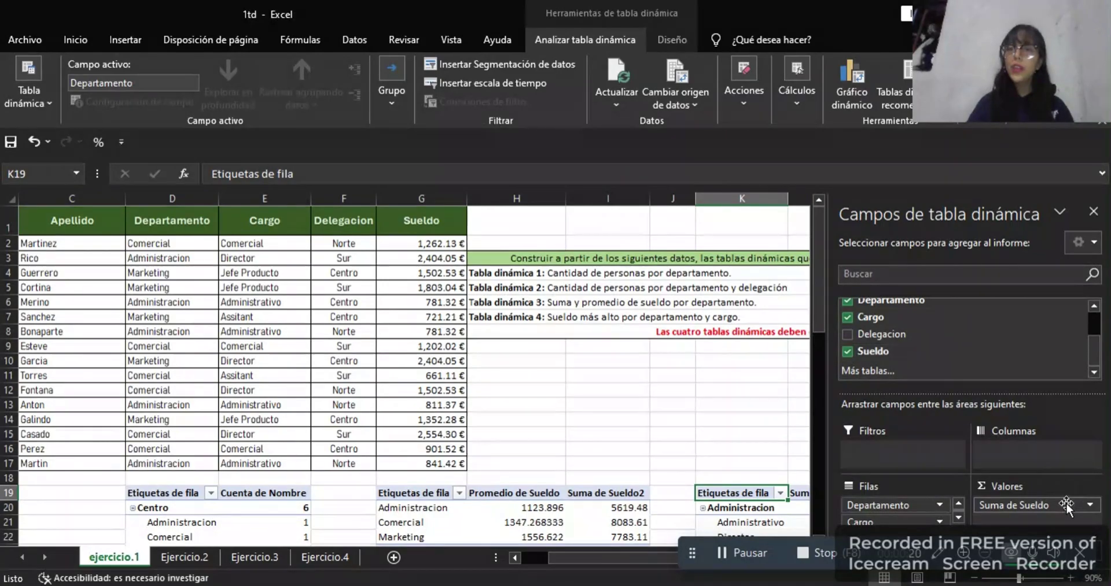
# Summarize the Sueldo value of the pivot table at K19 by Máx
pyautogui.click(1084, 505)
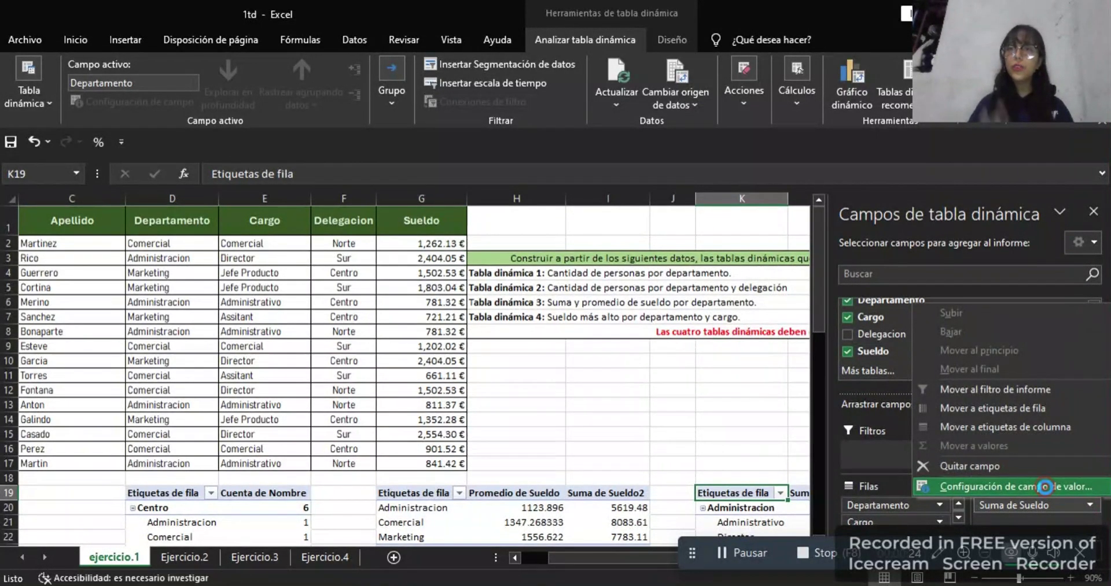
pyautogui.click(1045, 487)
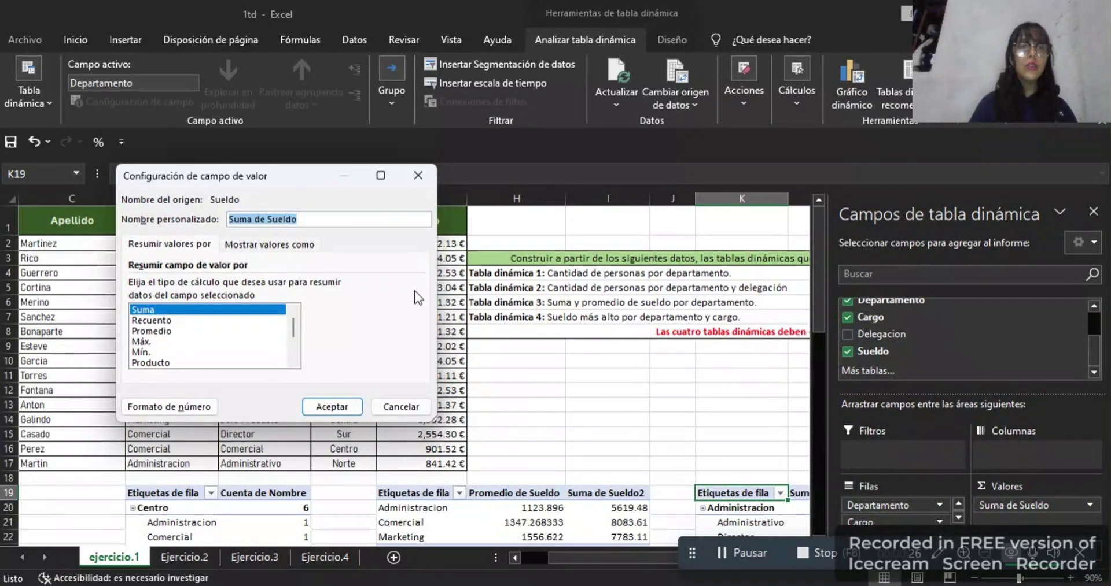
pyautogui.click(142, 341)
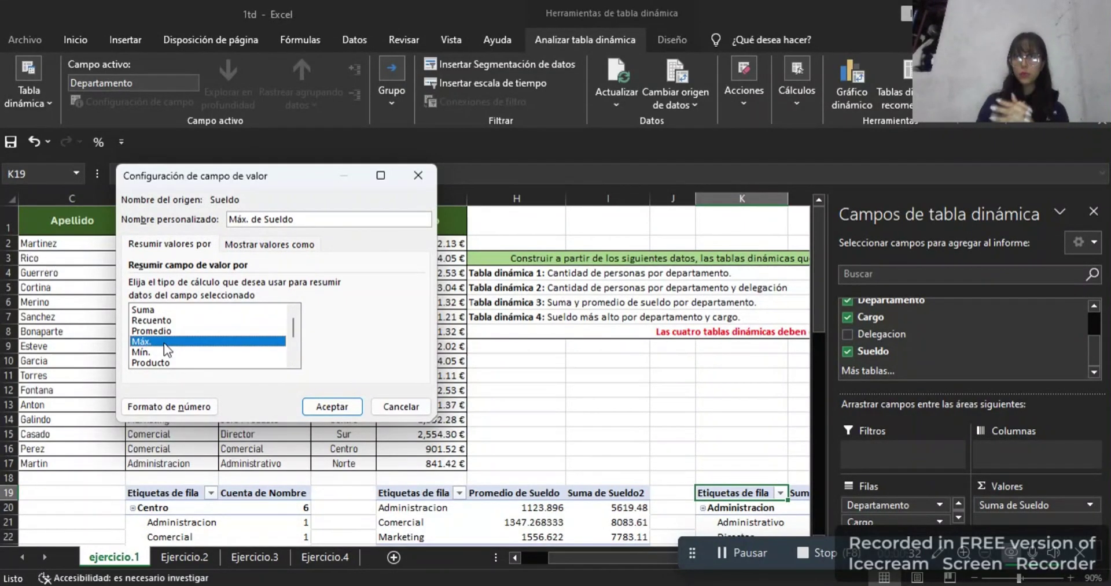
pyautogui.click(318, 407)
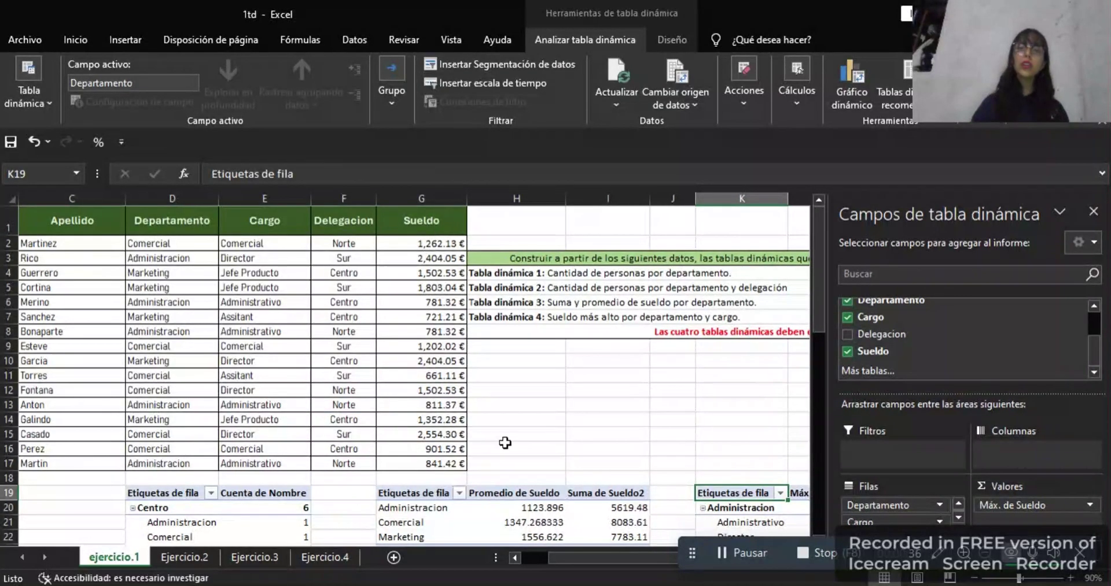
# Review the four pivot tables below the source data on the ejercicio.1 worksheet
pyautogui.moveTo(606, 554); pyautogui.dragTo(662, 555)
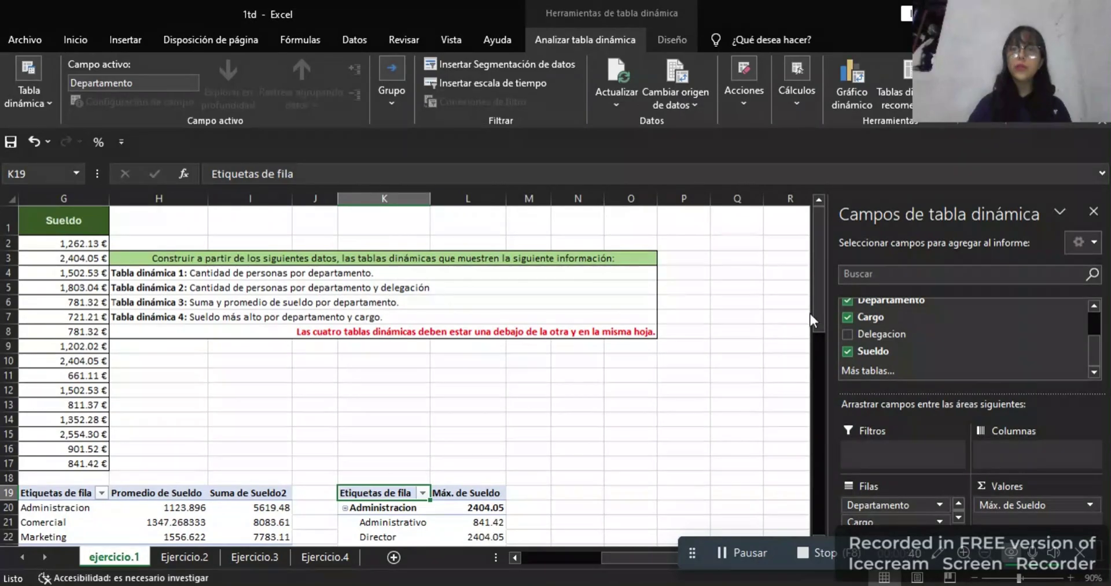
pyautogui.moveTo(818, 308); pyautogui.dragTo(821, 389)
pyautogui.click(544, 344)
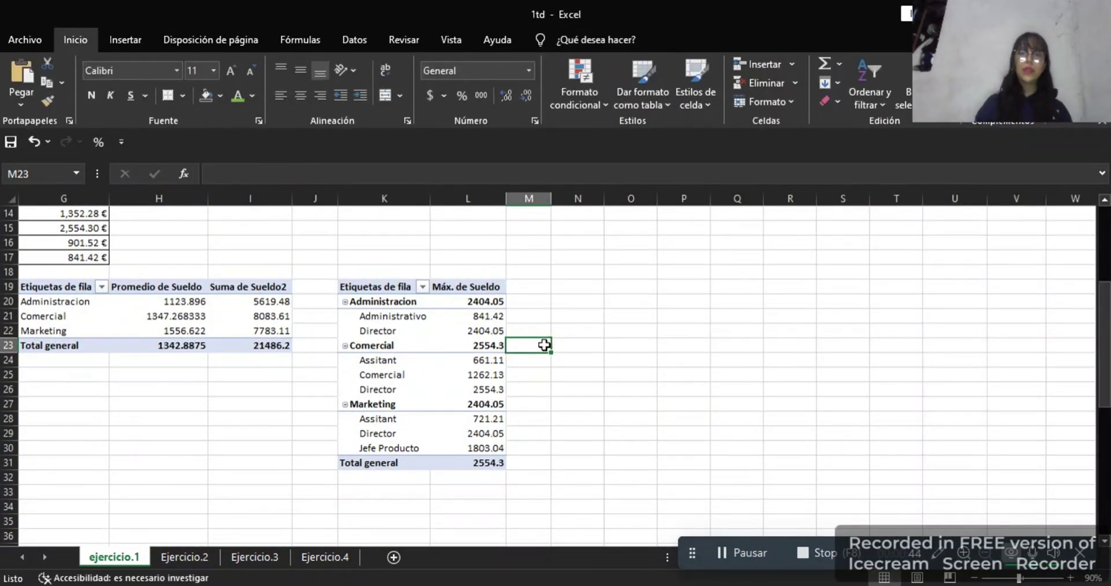
pyautogui.click(74, 423)
pyautogui.hscroll(-4, 75, 425)
pyautogui.click(74, 424)
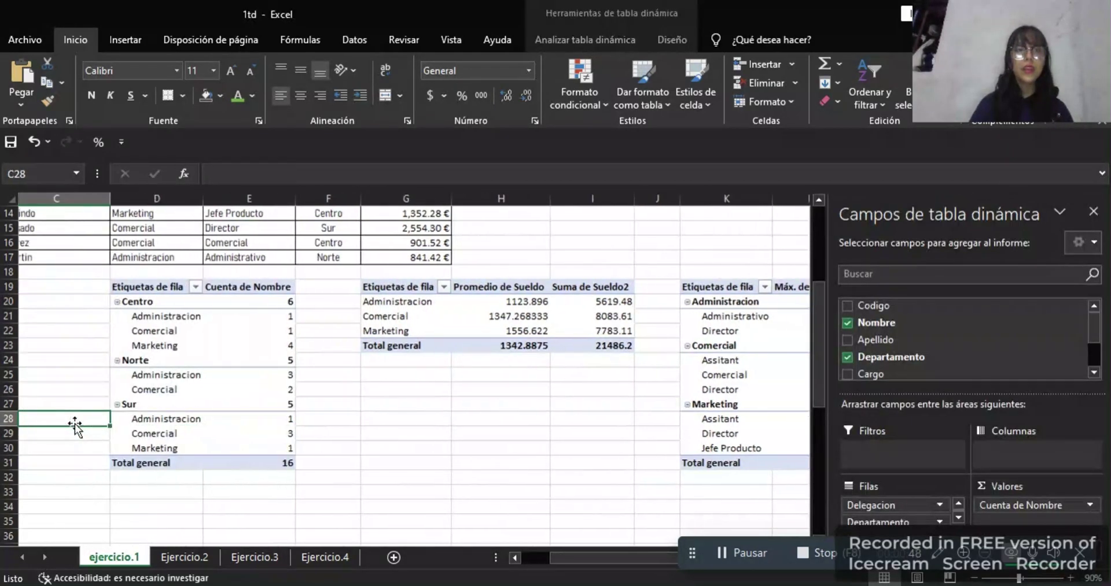
pyautogui.hscroll(-2, 75, 425)
pyautogui.click(74, 425)
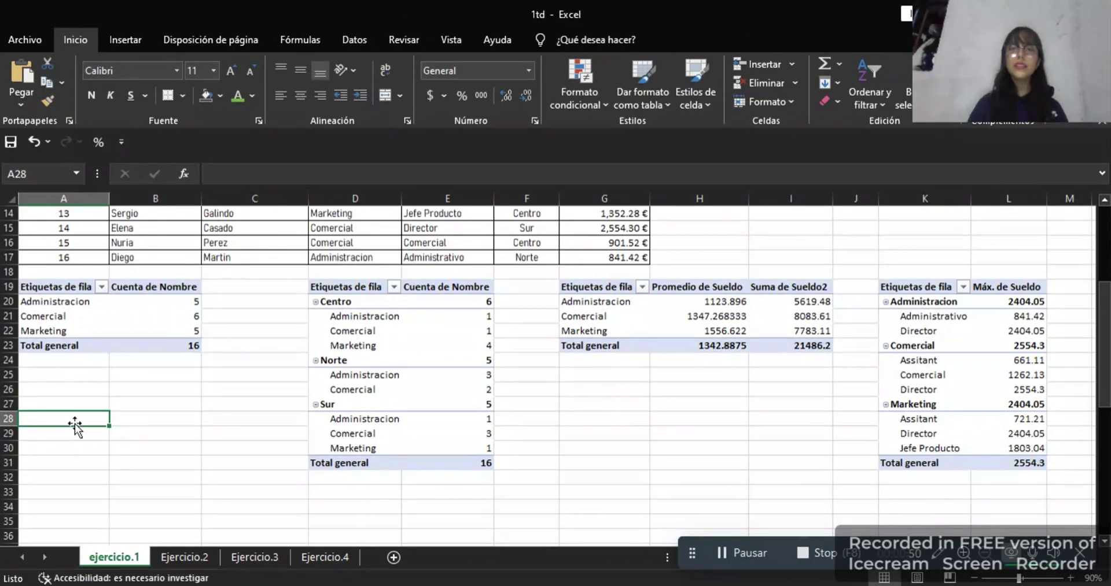
# On the Ejercicio.2 sheet, insert a pivot table from the range A1:D22, placed on the existing worksheet at cell F13
pyautogui.click(200, 557)
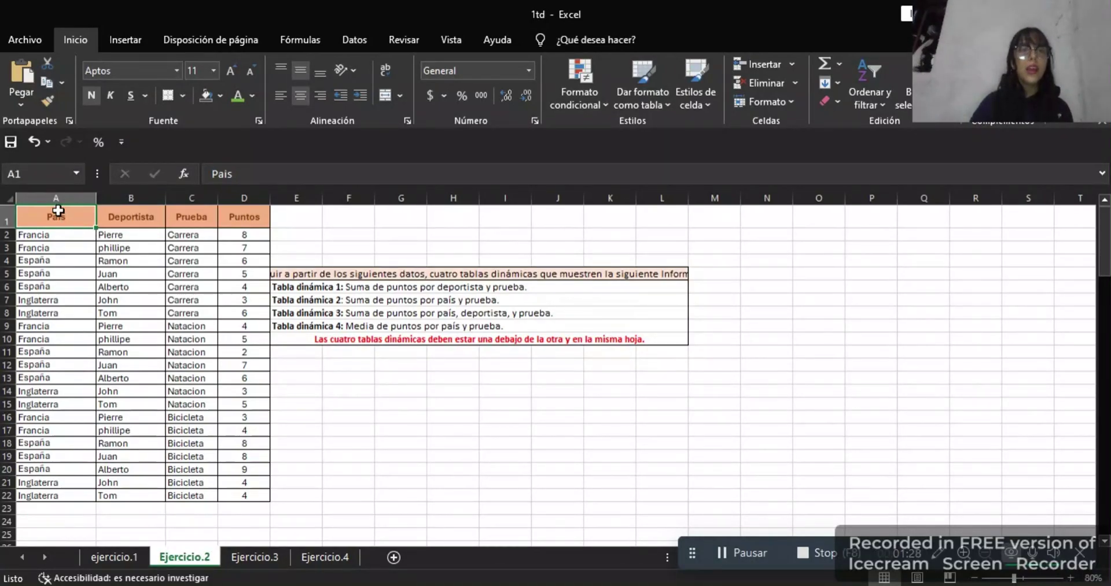
pyautogui.click(114, 39)
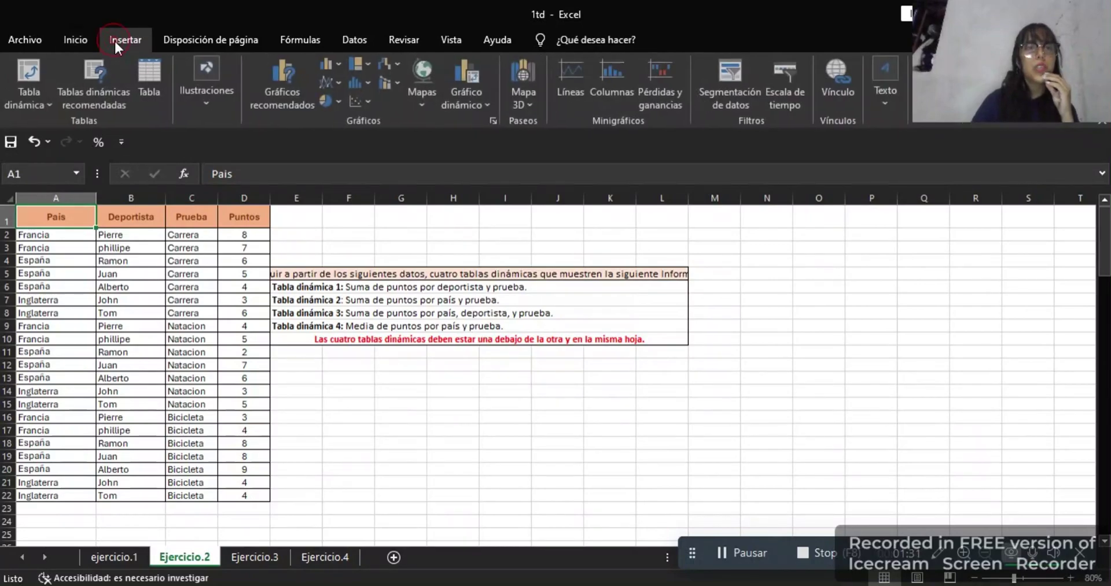
pyautogui.click(35, 72)
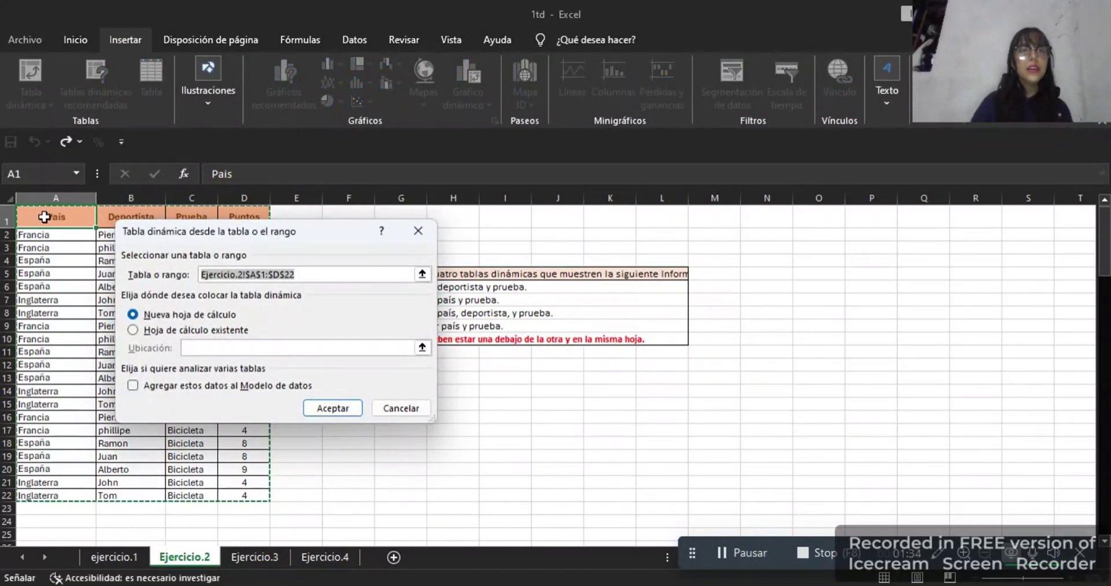
pyautogui.moveTo(41, 214); pyautogui.dragTo(246, 496)
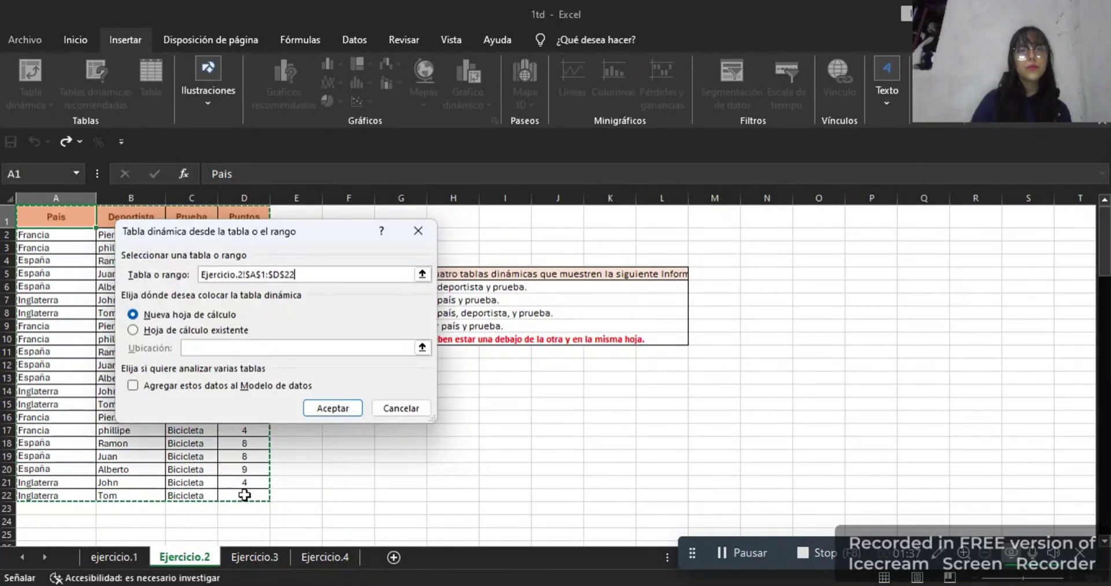
pyautogui.click(134, 330)
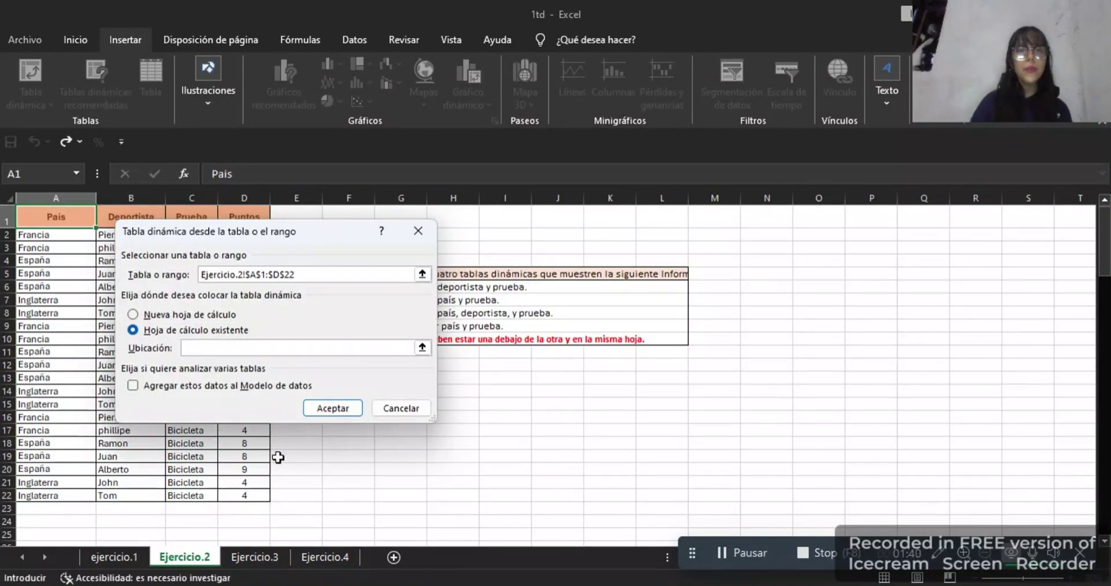
pyautogui.moveTo(327, 220); pyautogui.dragTo(395, 37)
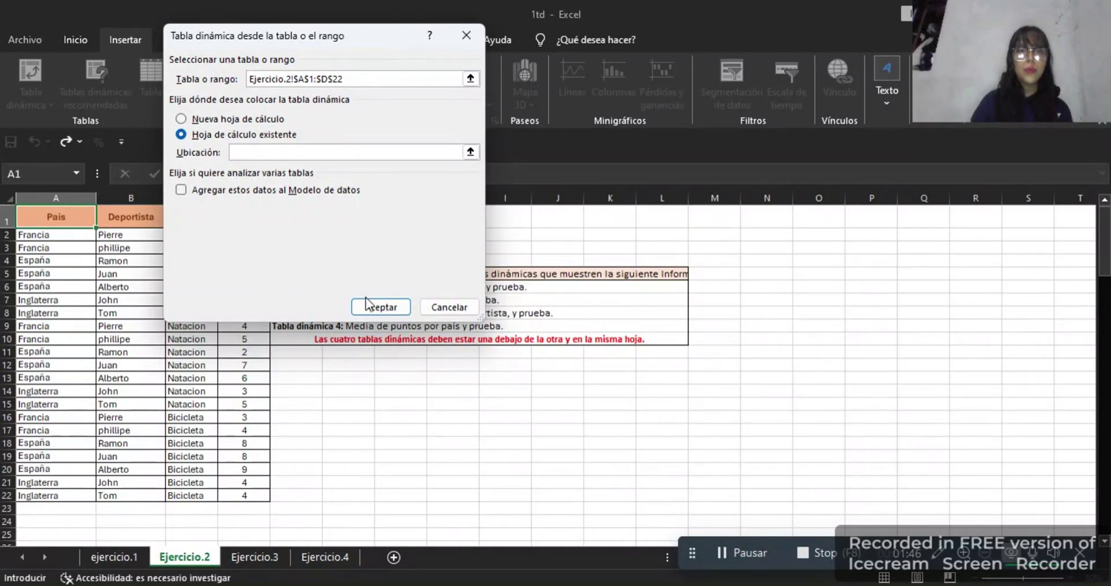
pyautogui.click(332, 381)
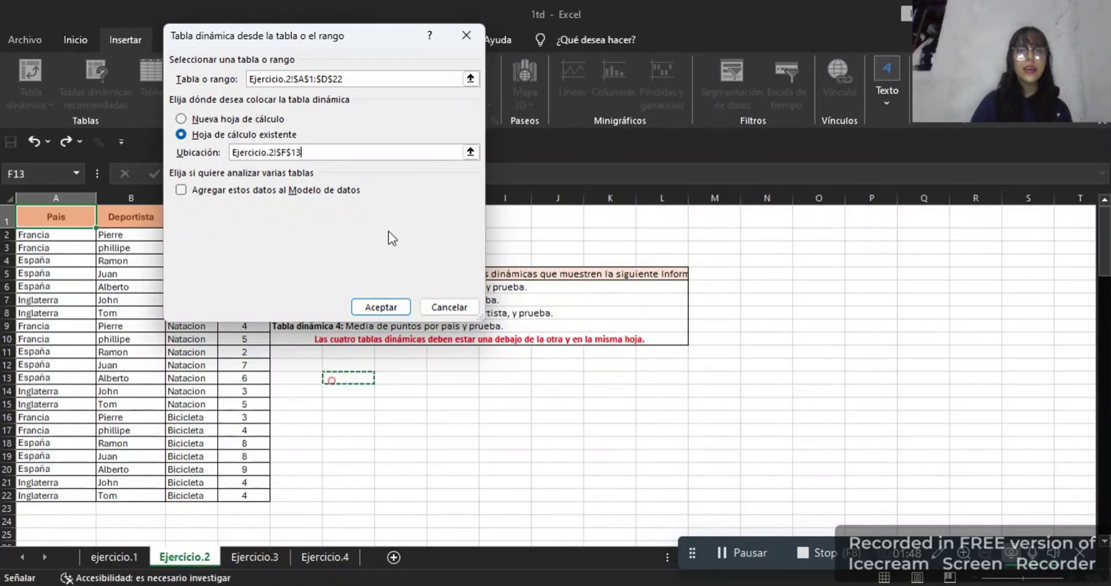
pyautogui.moveTo(370, 37); pyautogui.dragTo(638, 144)
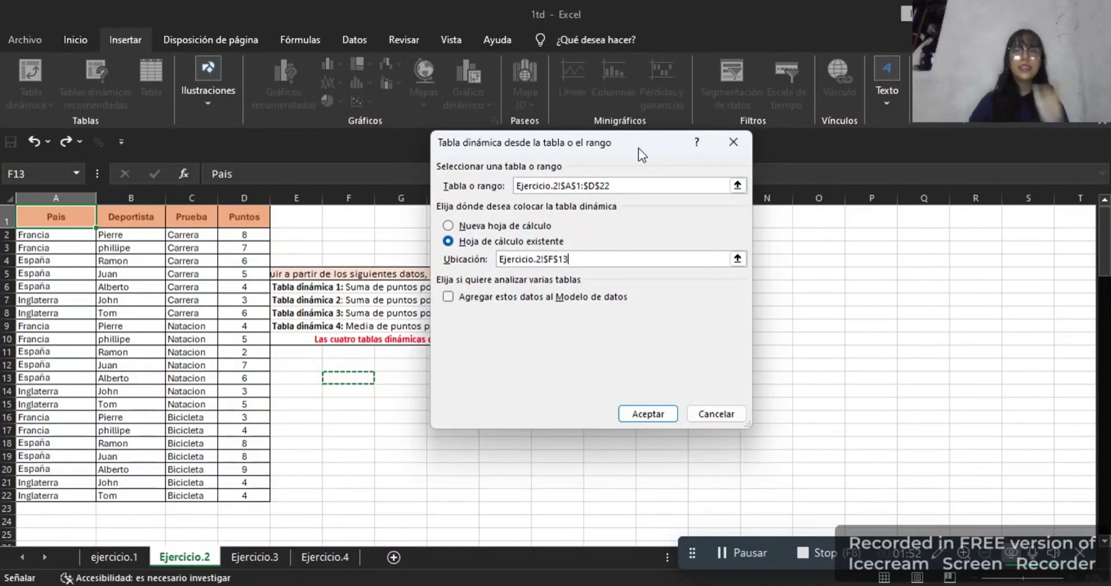
pyautogui.click(646, 415)
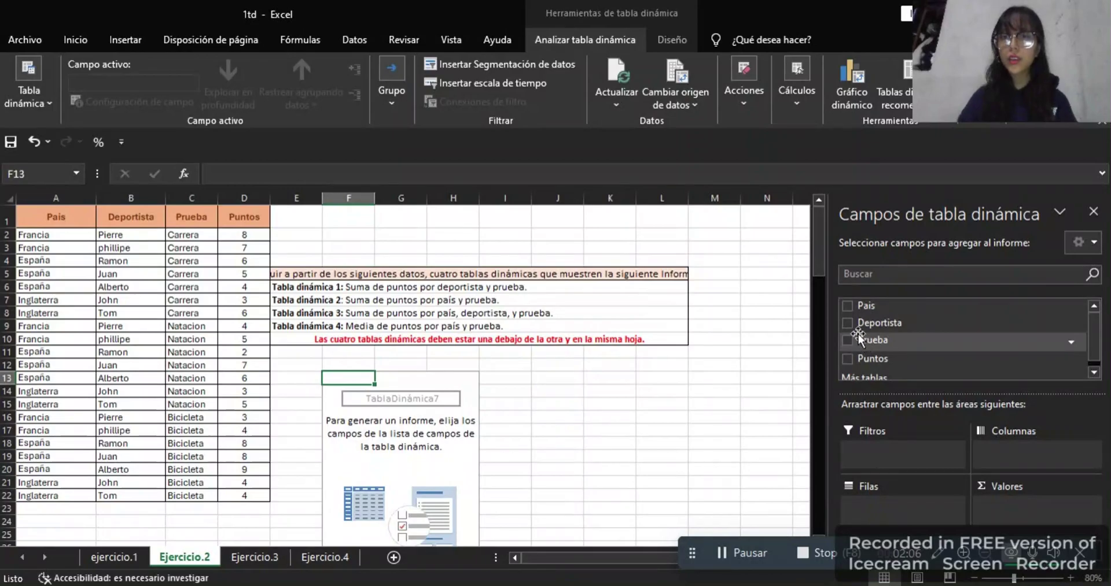
# Set up the pivot table at F13 with Deportista, followed by Prueba, as rows and the sum of Puntos as values
pyautogui.click(847, 323)
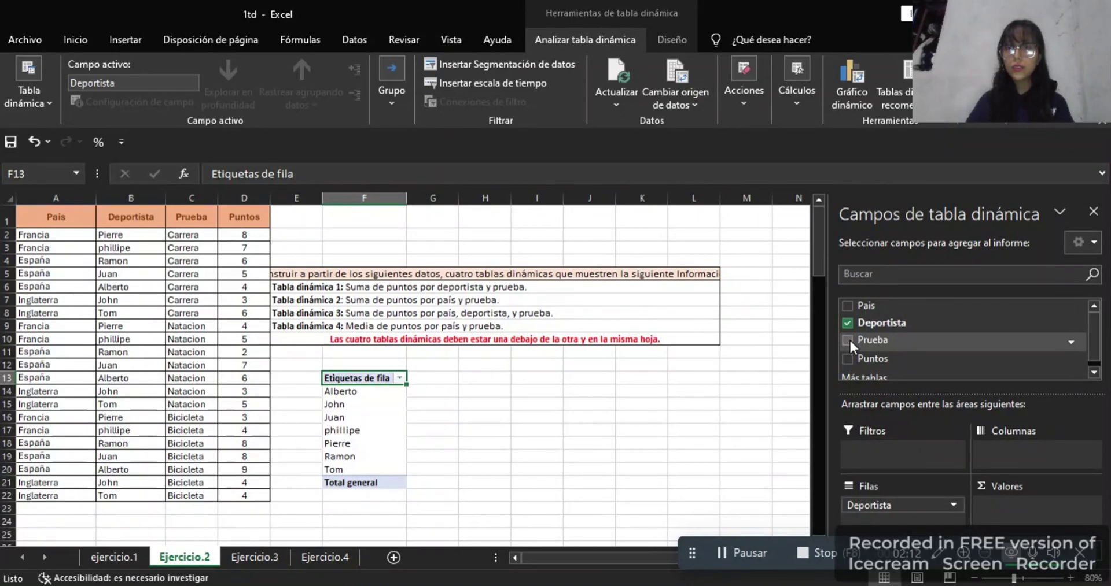
pyautogui.click(846, 340)
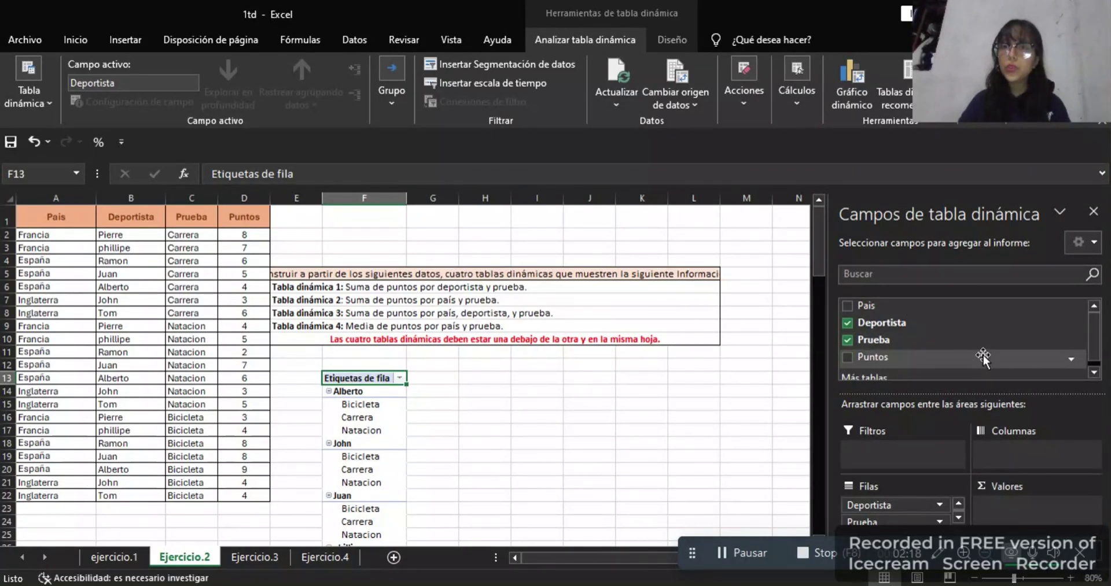
pyautogui.click(848, 357)
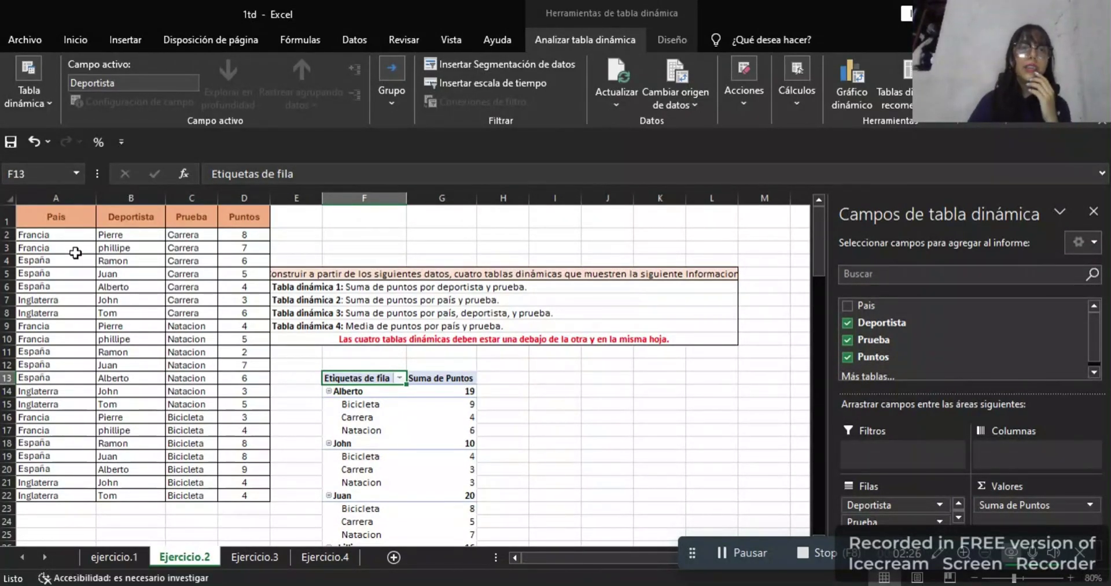
# Insert a second pivot table from the range A1:D22, placed on the existing worksheet Ejercicio.2 at cell I13
pyautogui.click(69, 219)
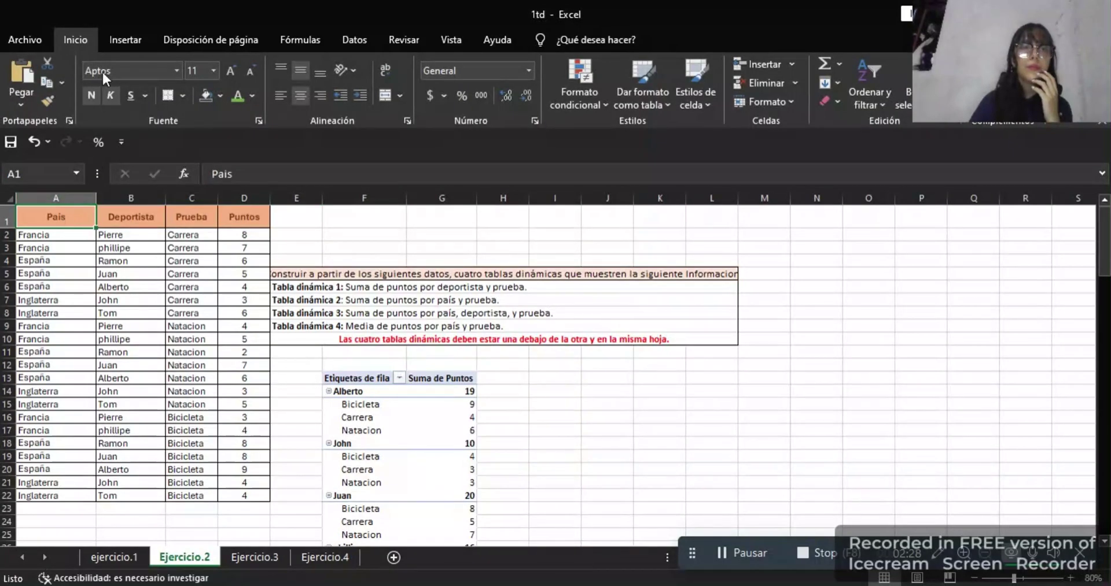
pyautogui.click(116, 30)
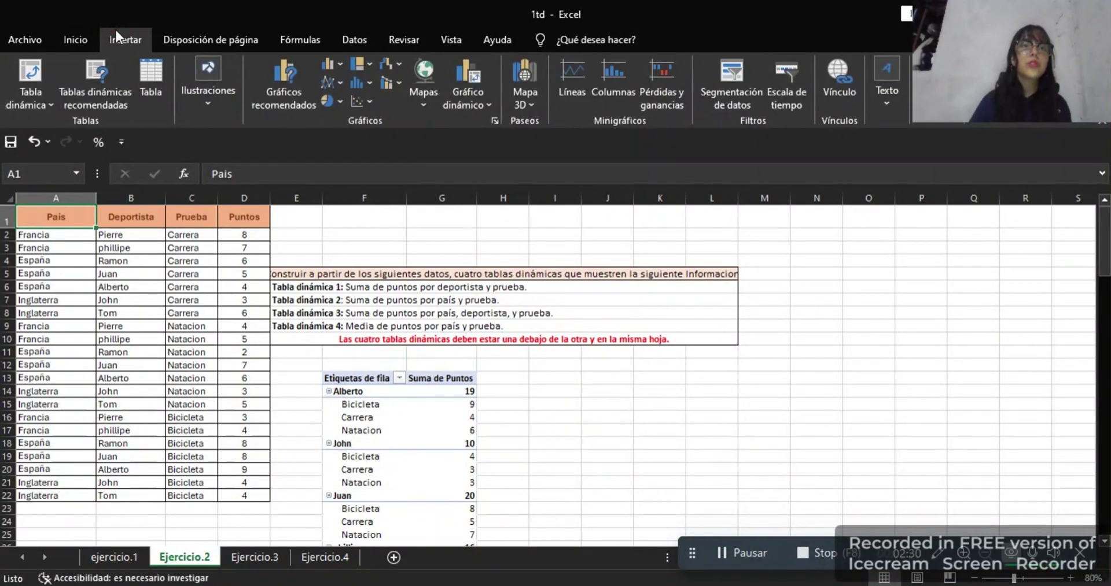
pyautogui.click(16, 64)
pyautogui.moveTo(47, 223); pyautogui.dragTo(249, 496)
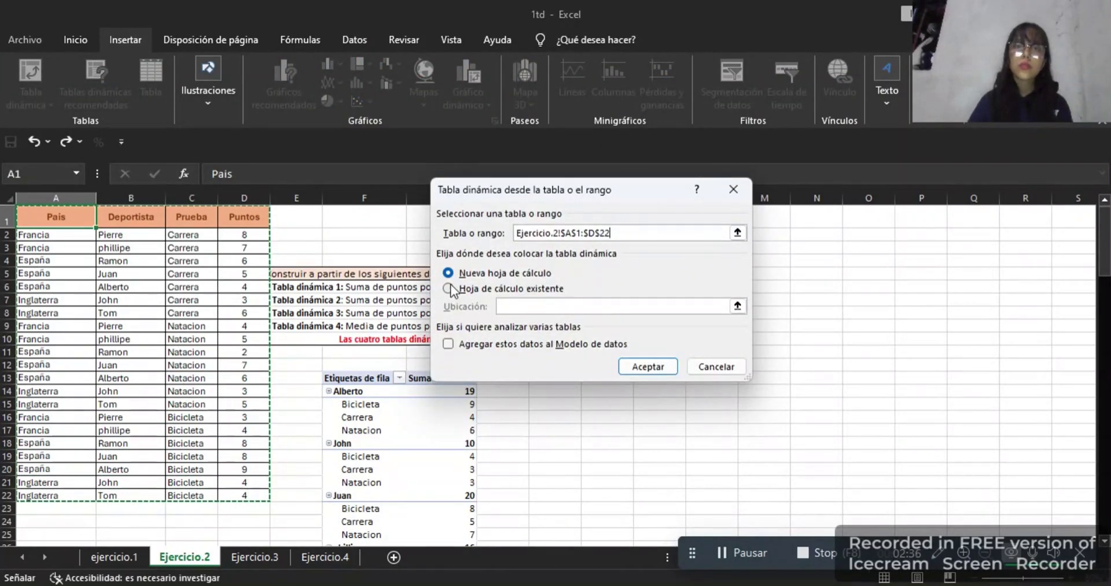
pyautogui.click(449, 289)
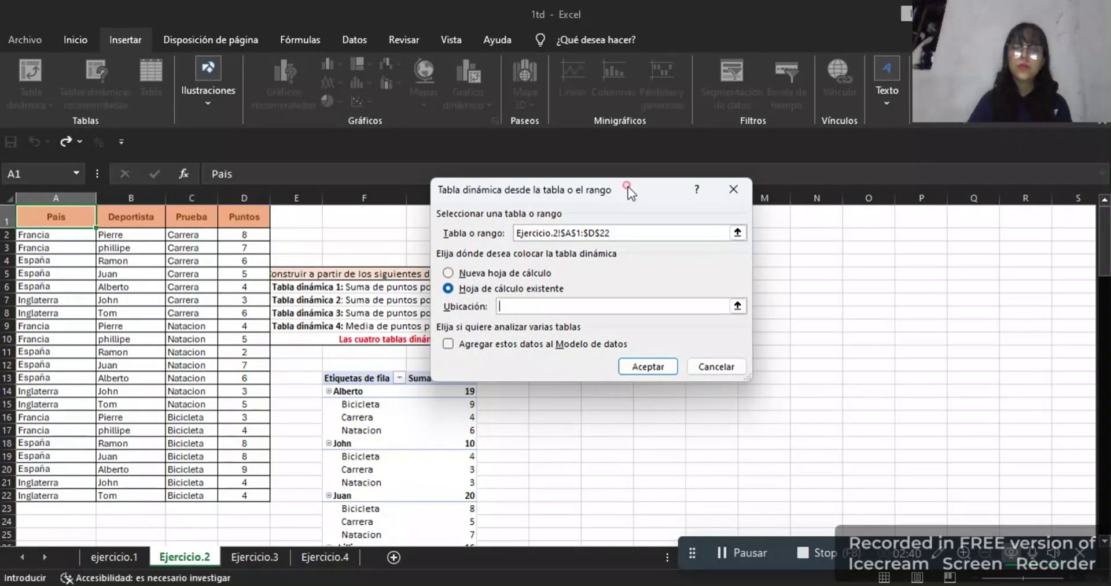
pyautogui.moveTo(627, 186); pyautogui.dragTo(669, 135)
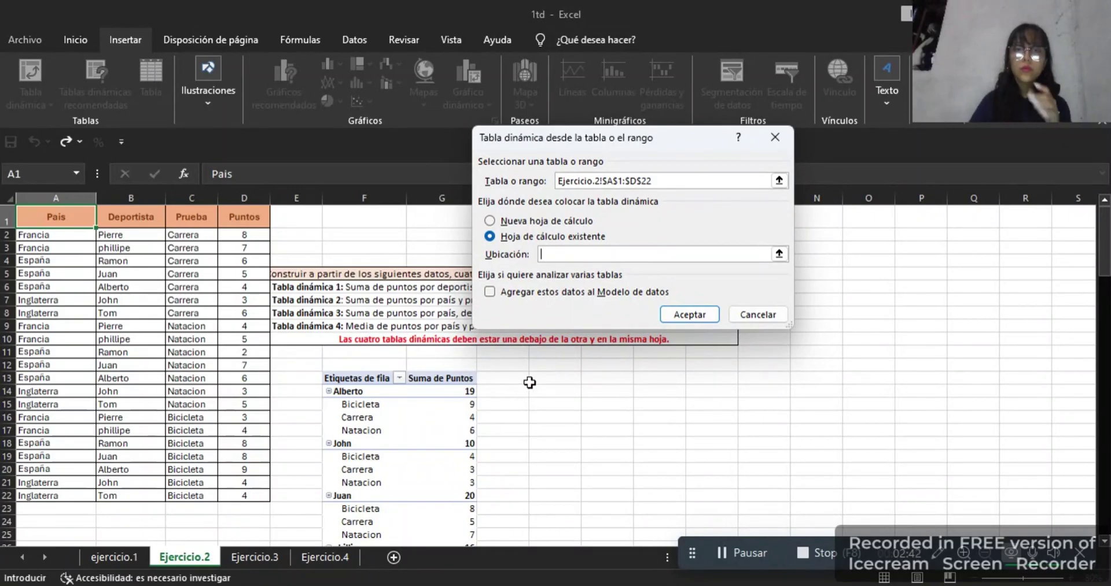
pyautogui.click(537, 382)
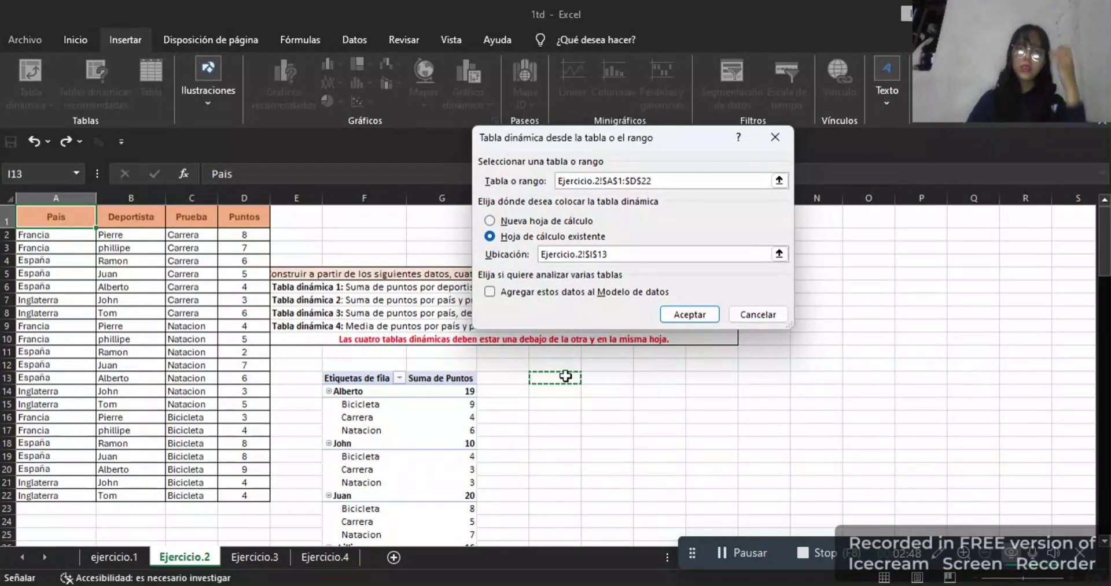
pyautogui.click(690, 314)
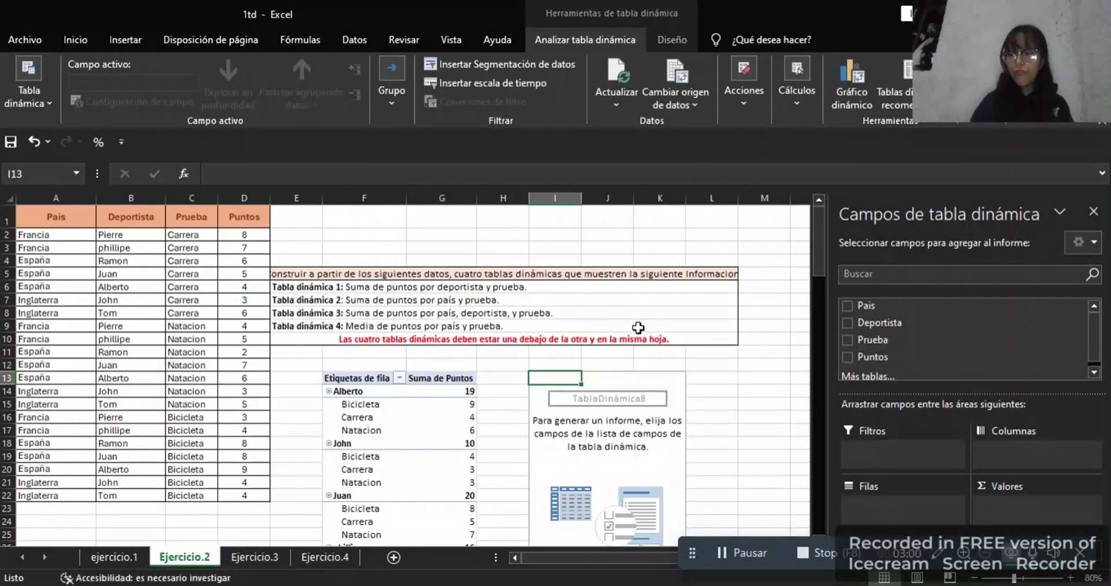
# Set up the pivot table at I13 with Pais, followed by Prueba, as rows and the sum of Puntos as values
pyautogui.click(848, 305)
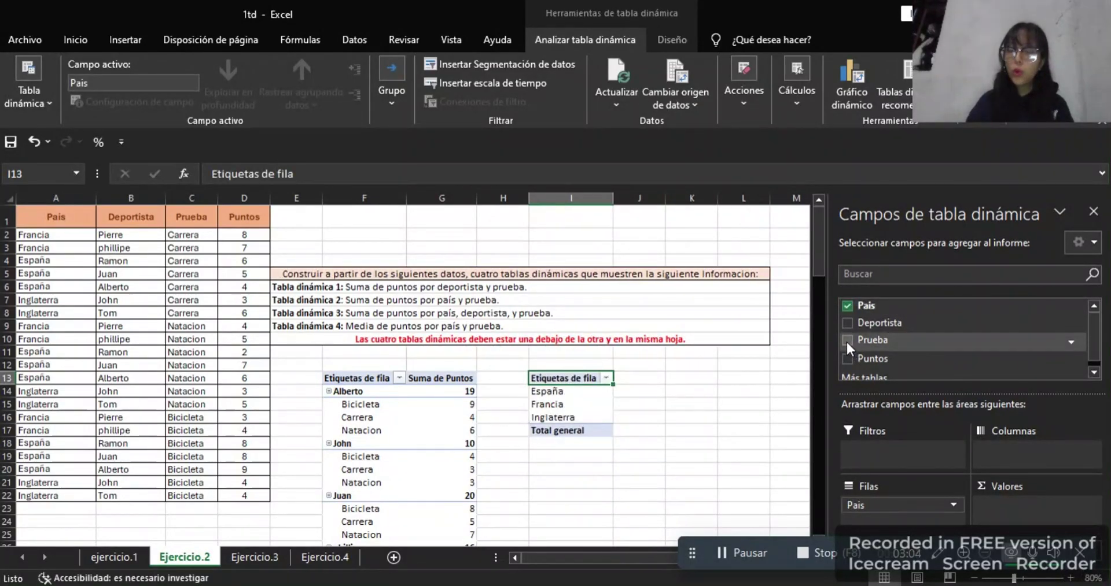
pyautogui.click(846, 340)
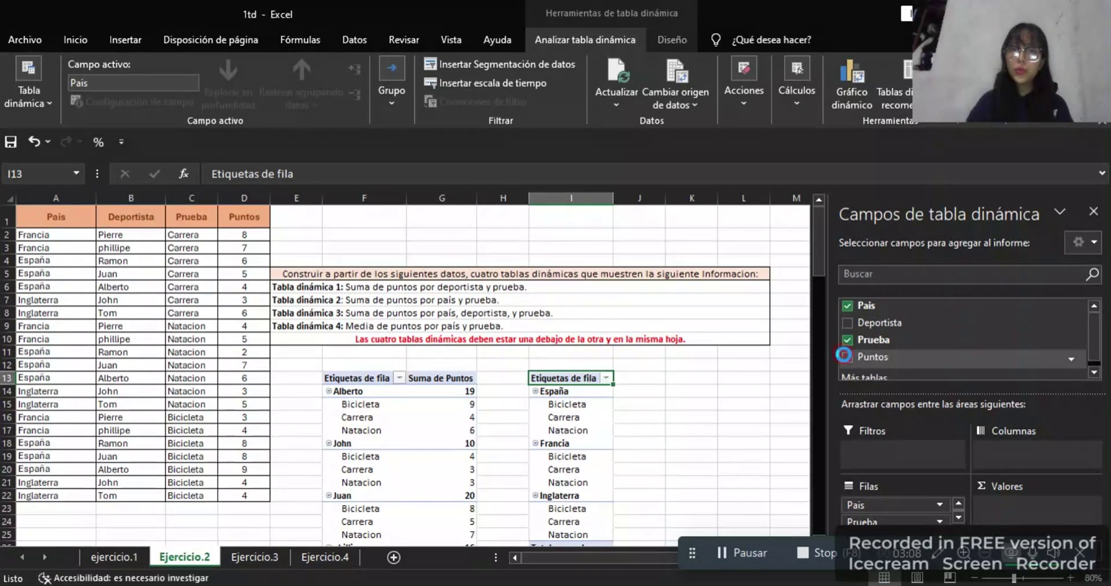
pyautogui.click(845, 358)
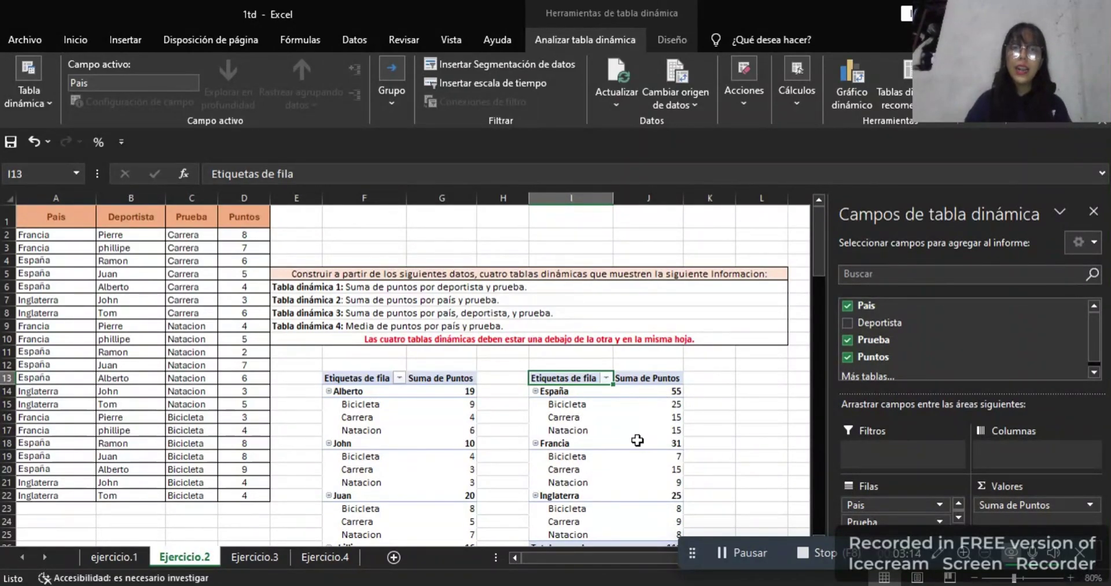
# Insert a third pivot table from the range A1:D22, placed on the existing worksheet Ejercicio.2 at cell L13
pyautogui.click(757, 379)
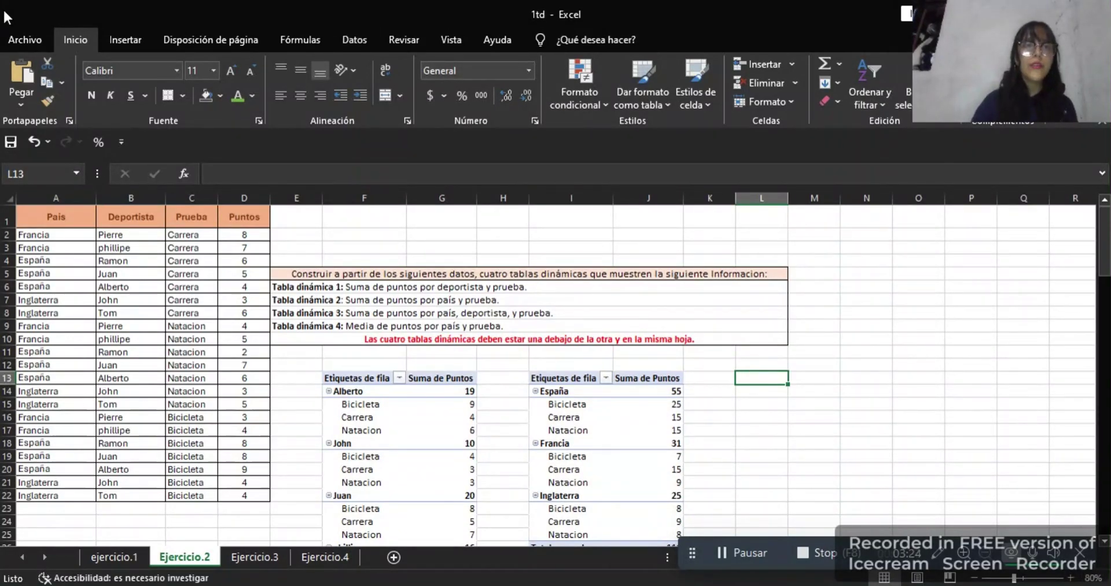
pyautogui.click(107, 38)
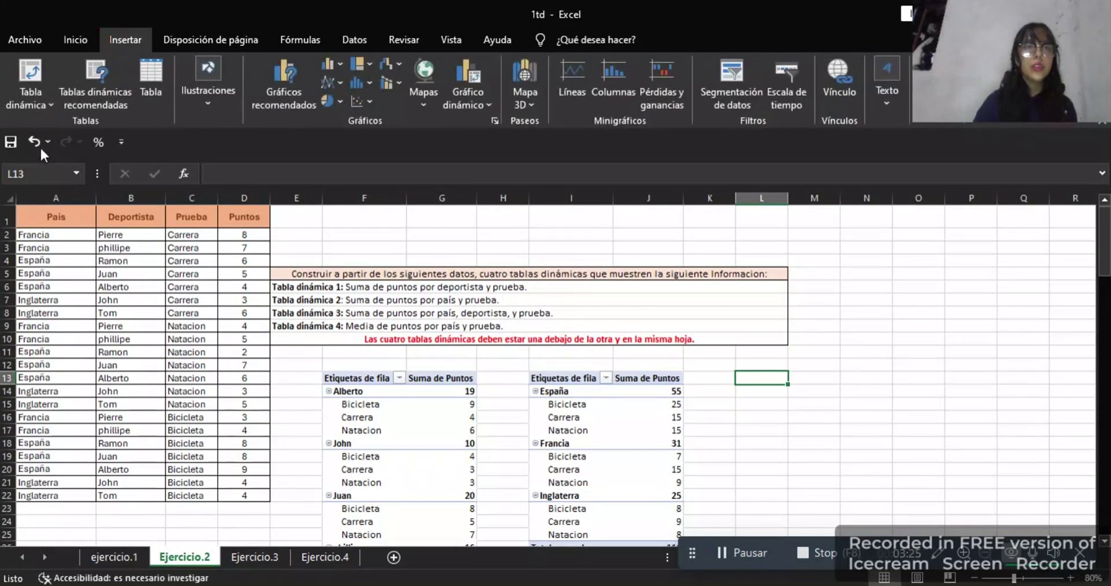
pyautogui.click(23, 217)
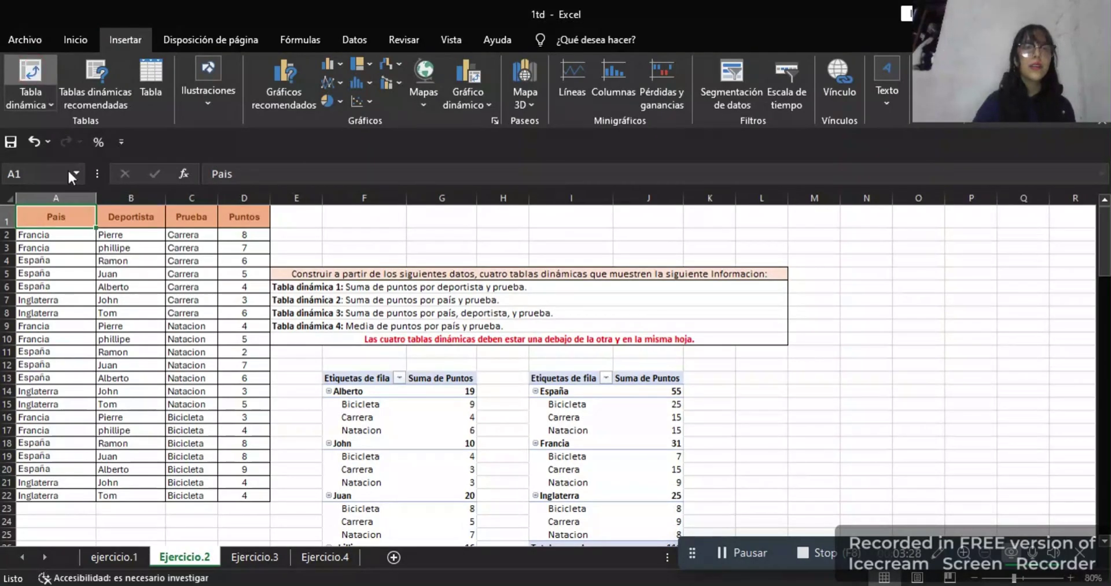
pyautogui.click(33, 70)
pyautogui.moveTo(36, 217); pyautogui.dragTo(248, 496)
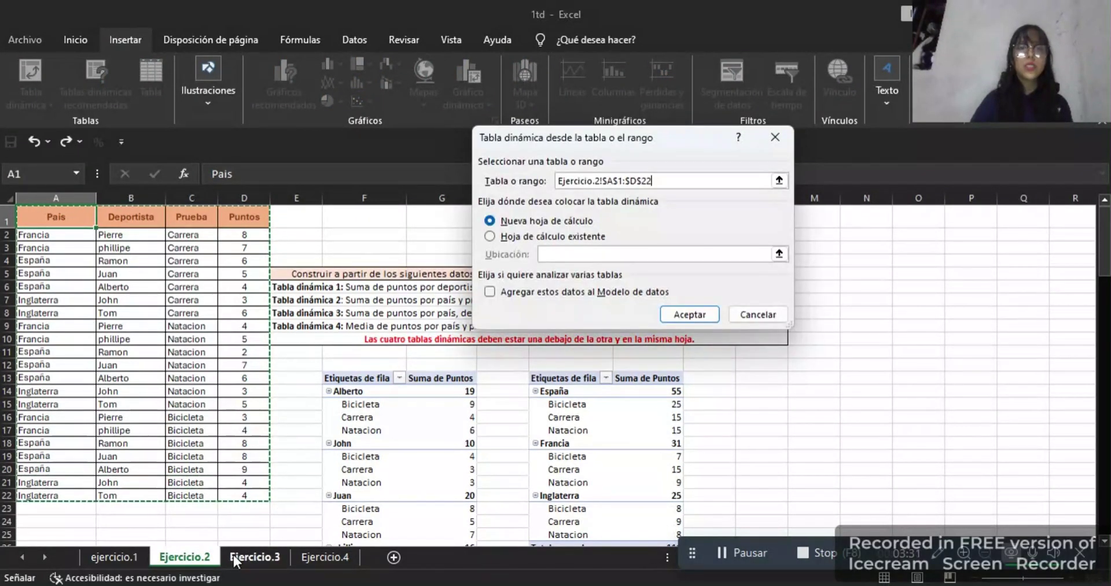
pyautogui.click(490, 238)
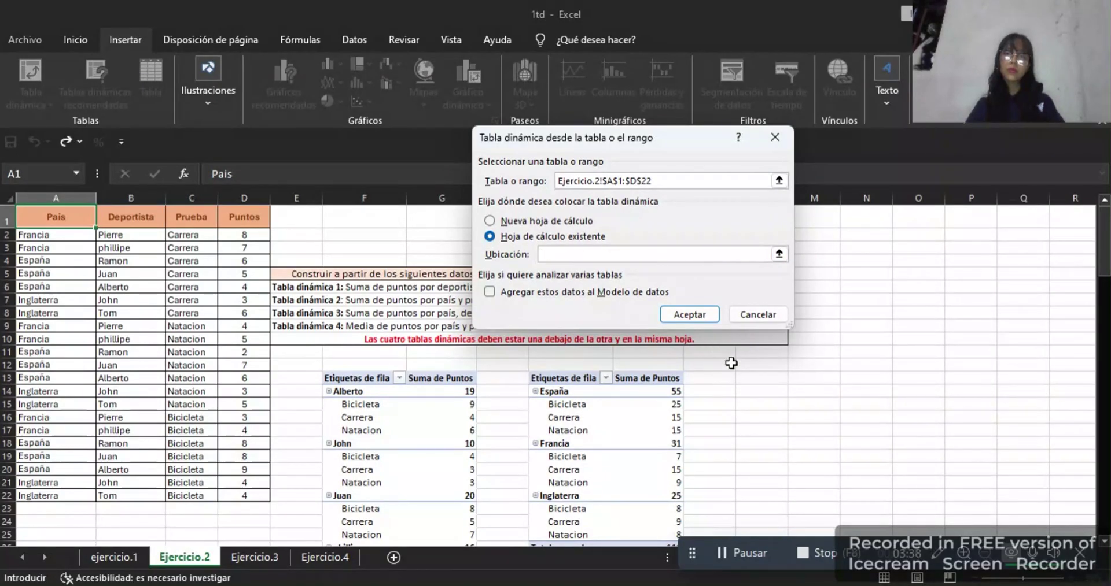
pyautogui.click(753, 379)
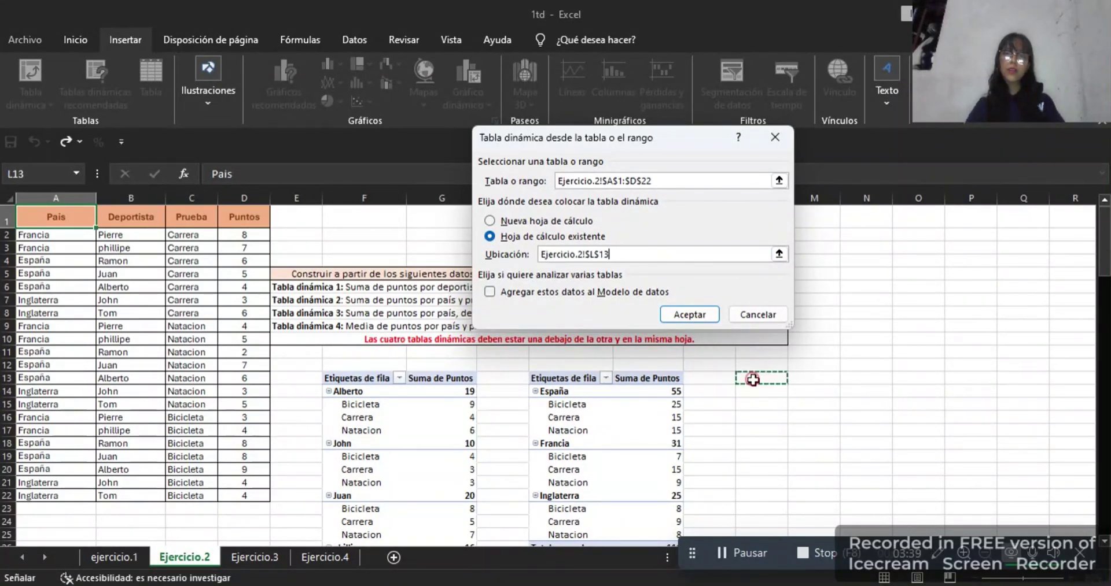
pyautogui.click(698, 315)
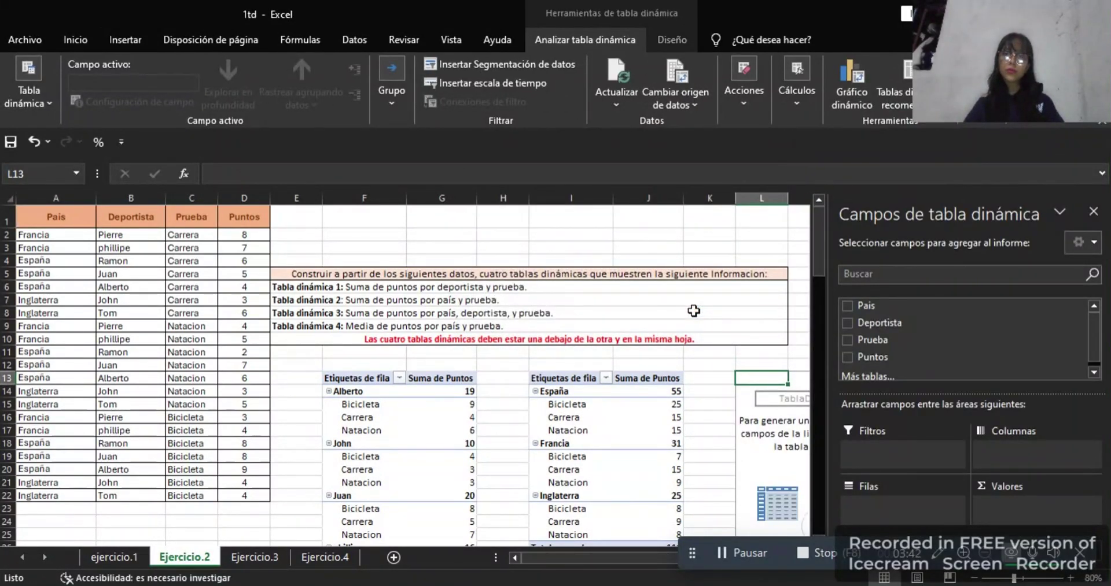
# Set up the pivot table at L13 with Pais, Deportista and Prueba as rows and the sum of Puntos as values
pyautogui.click(614, 550)
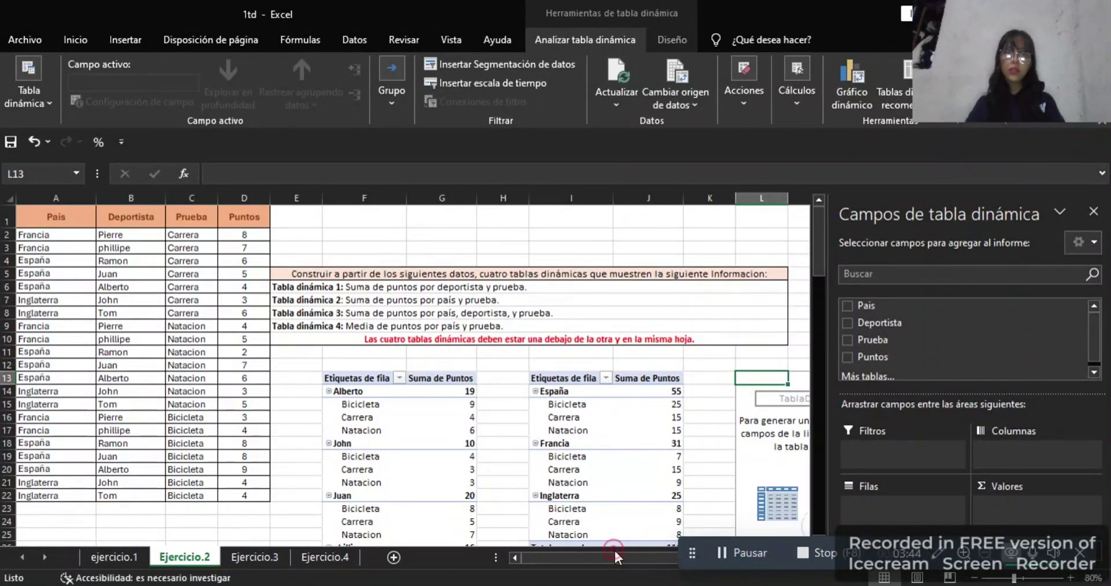
pyautogui.moveTo(628, 550); pyautogui.dragTo(654, 553)
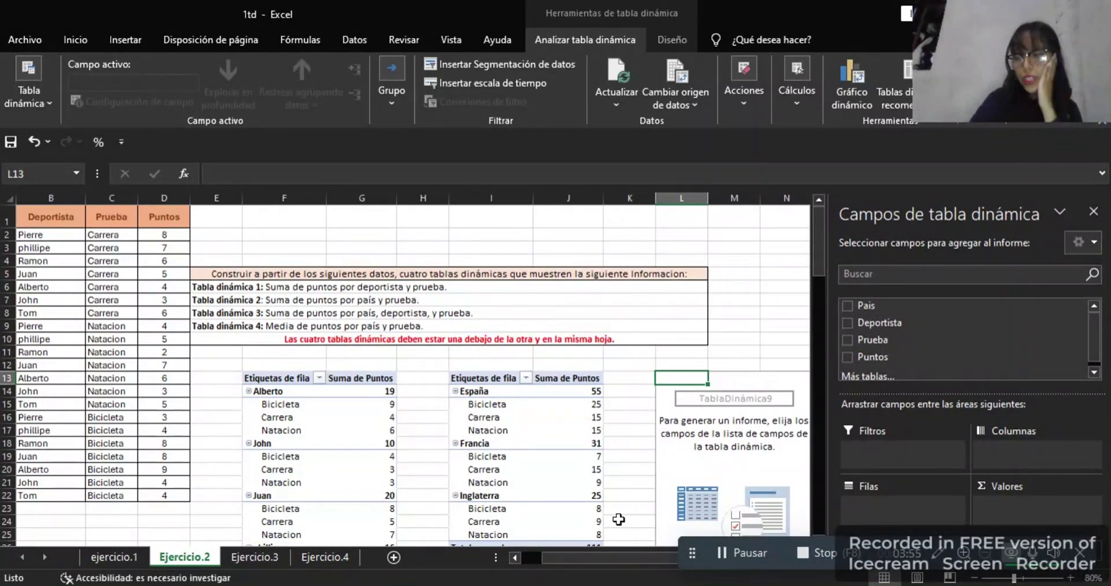
pyautogui.click(848, 305)
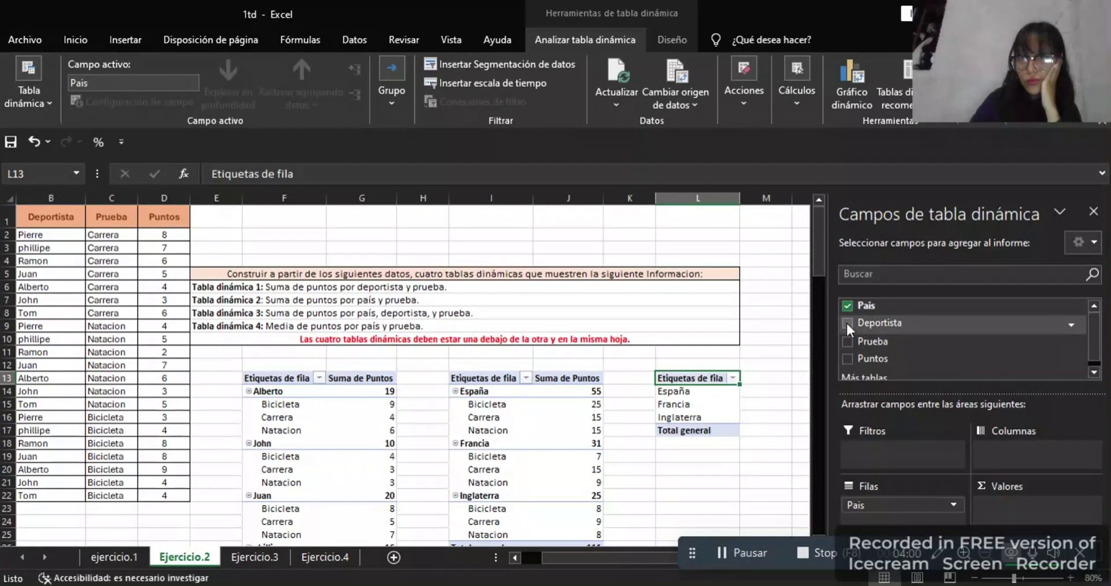
pyautogui.click(847, 323)
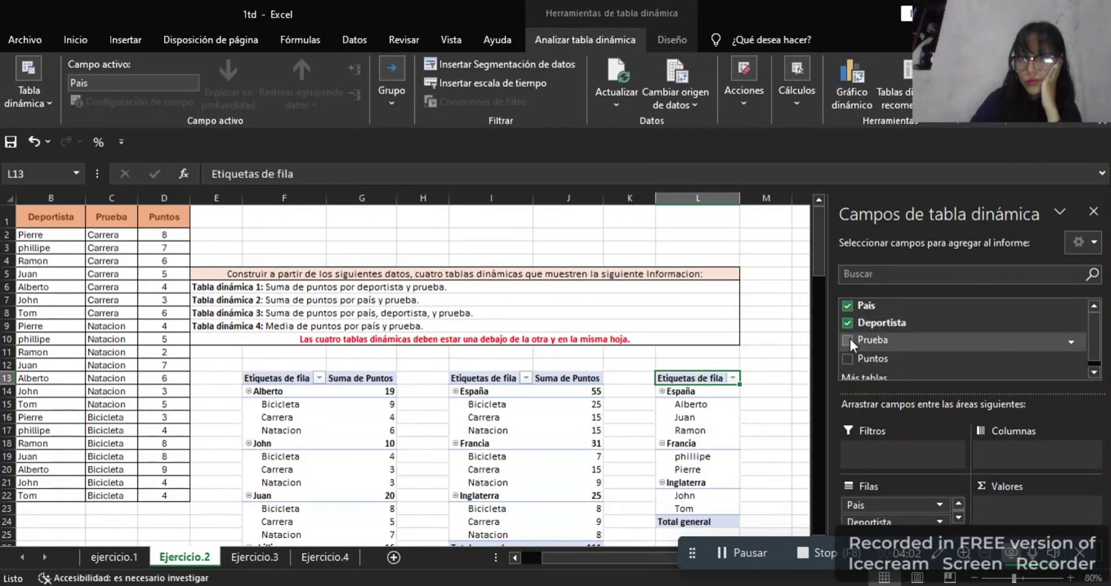
pyautogui.click(848, 341)
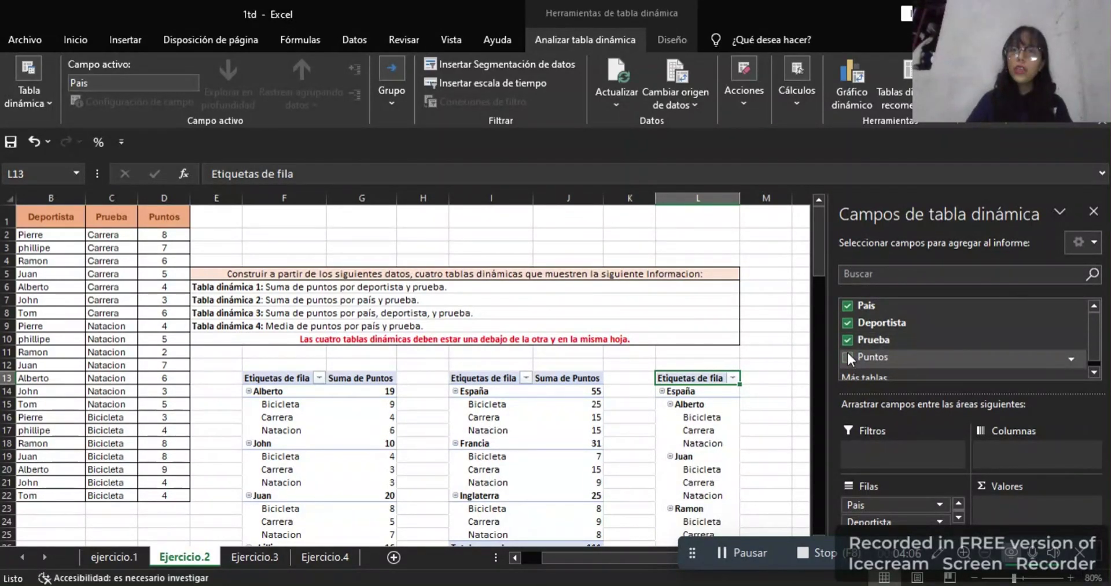
pyautogui.click(848, 357)
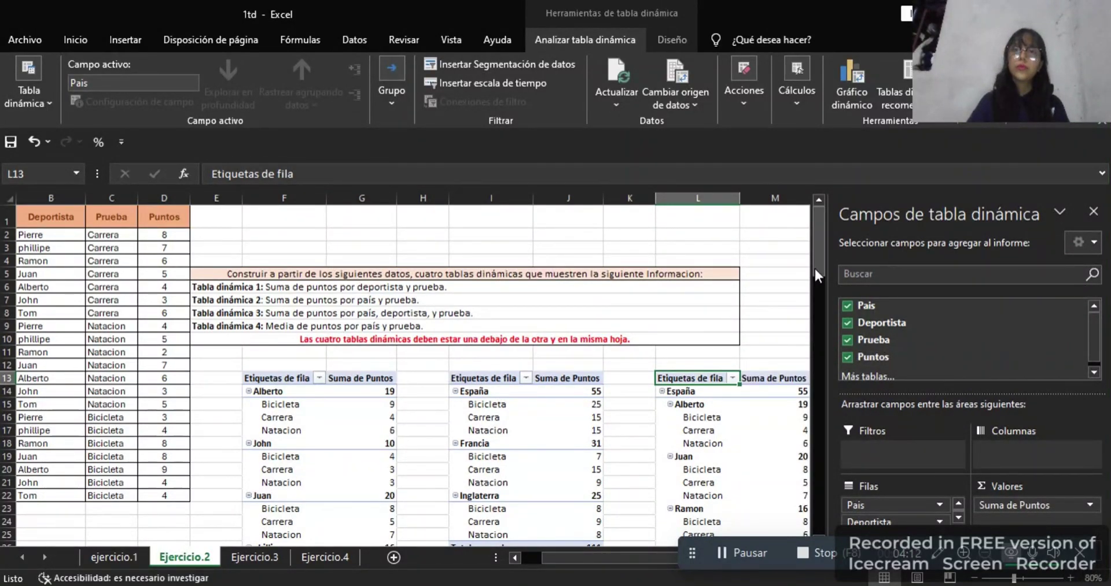
# Insert a fourth pivot table from the range A1:D22, placed on the existing worksheet Ejercicio.2 at cell O13
pyautogui.moveTo(619, 555); pyautogui.dragTo(549, 546)
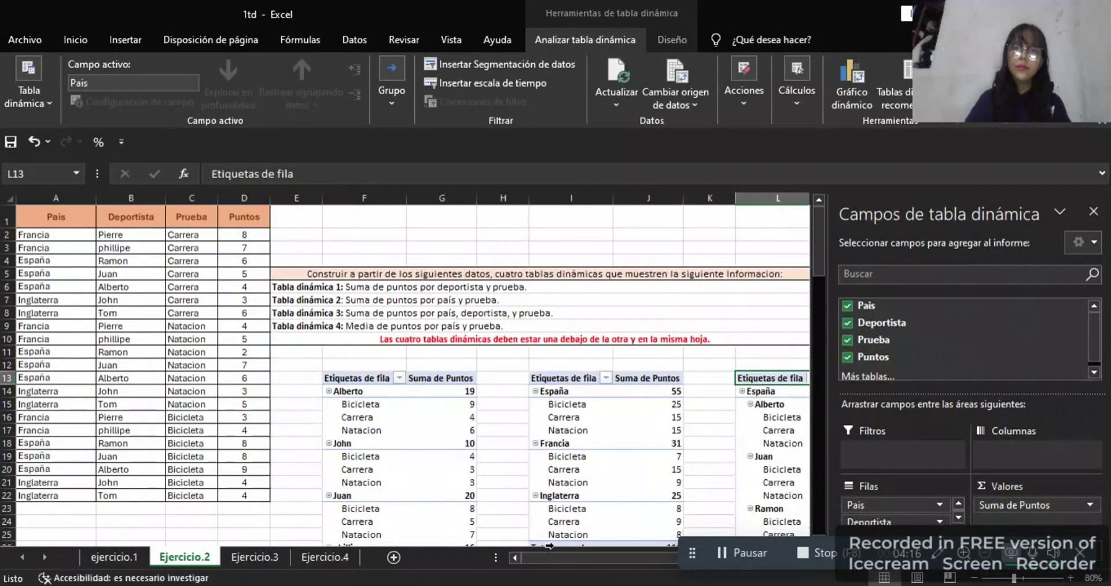
pyautogui.click(68, 220)
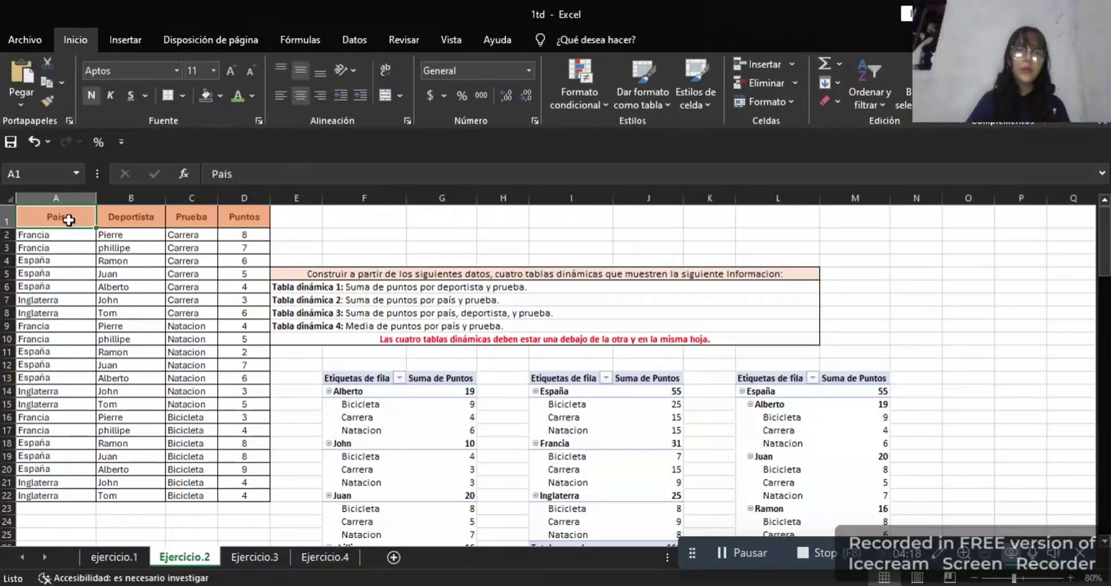
pyautogui.click(127, 38)
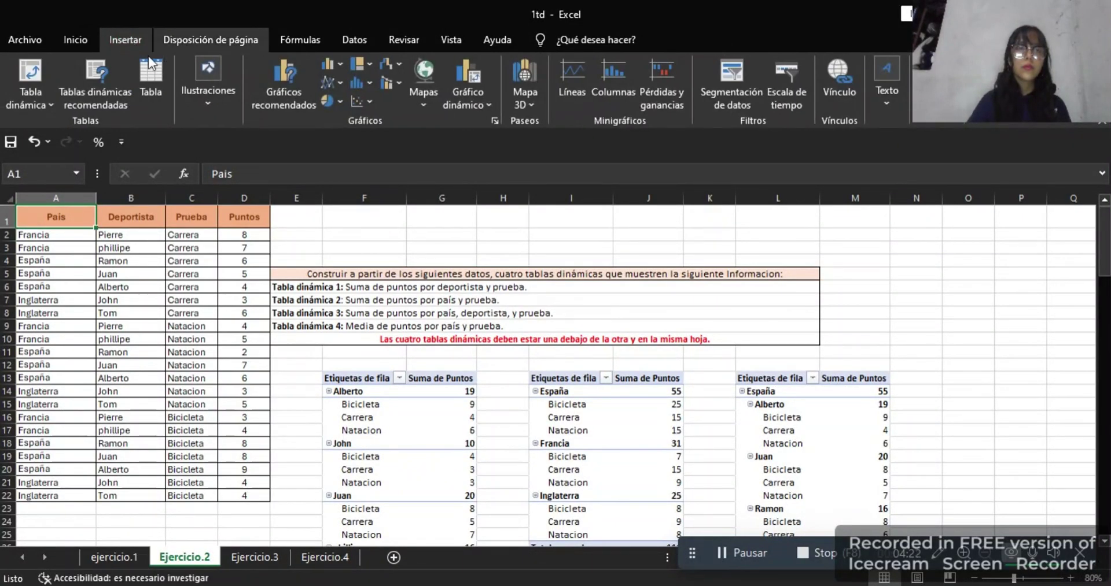
pyautogui.click(34, 78)
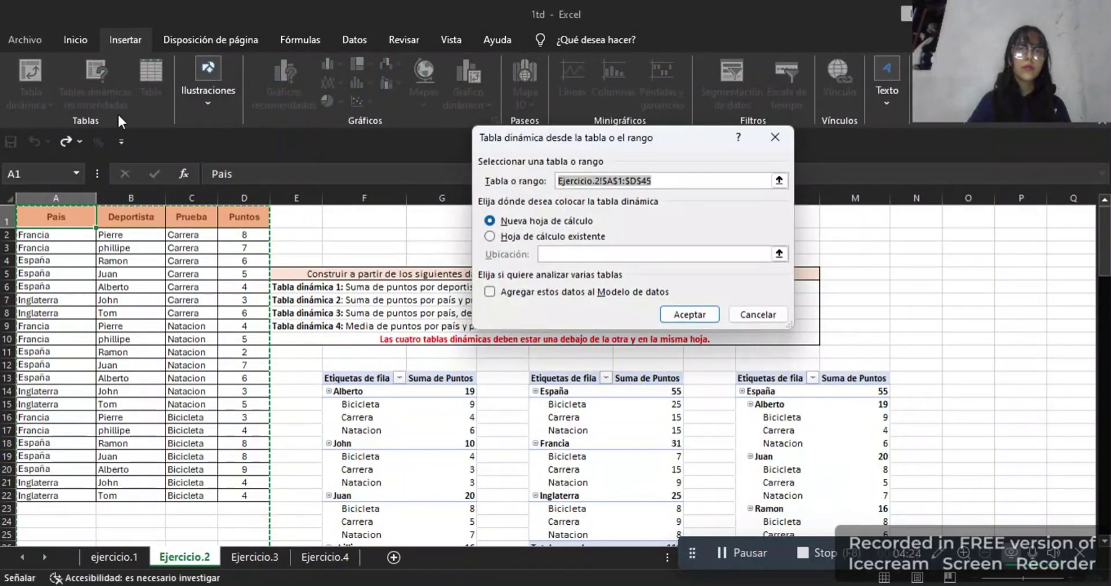
pyautogui.moveTo(72, 218); pyautogui.dragTo(253, 497)
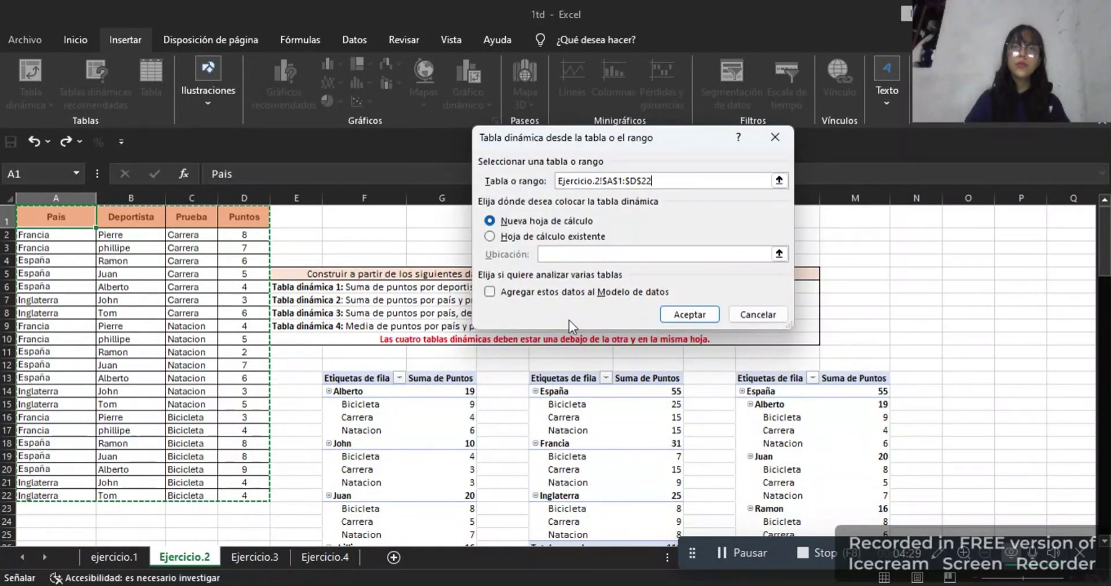
pyautogui.click(489, 238)
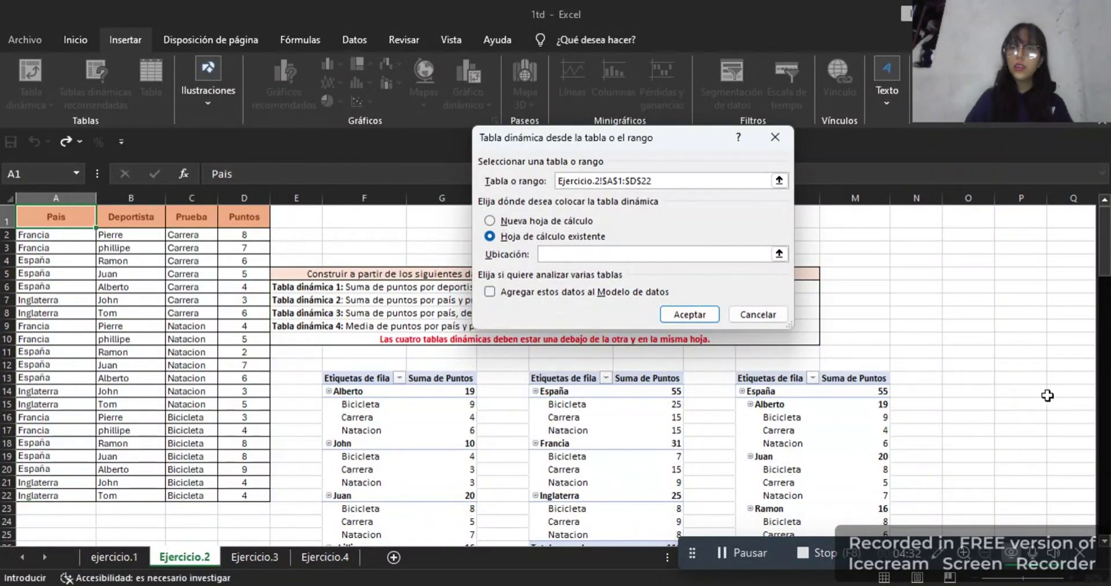
pyautogui.click(970, 378)
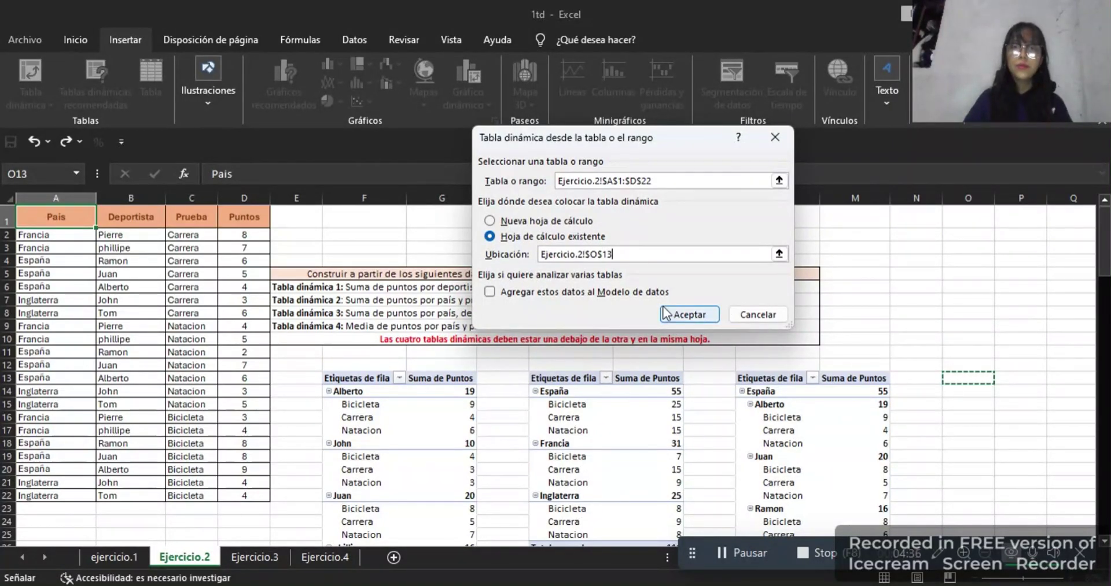
pyautogui.click(678, 316)
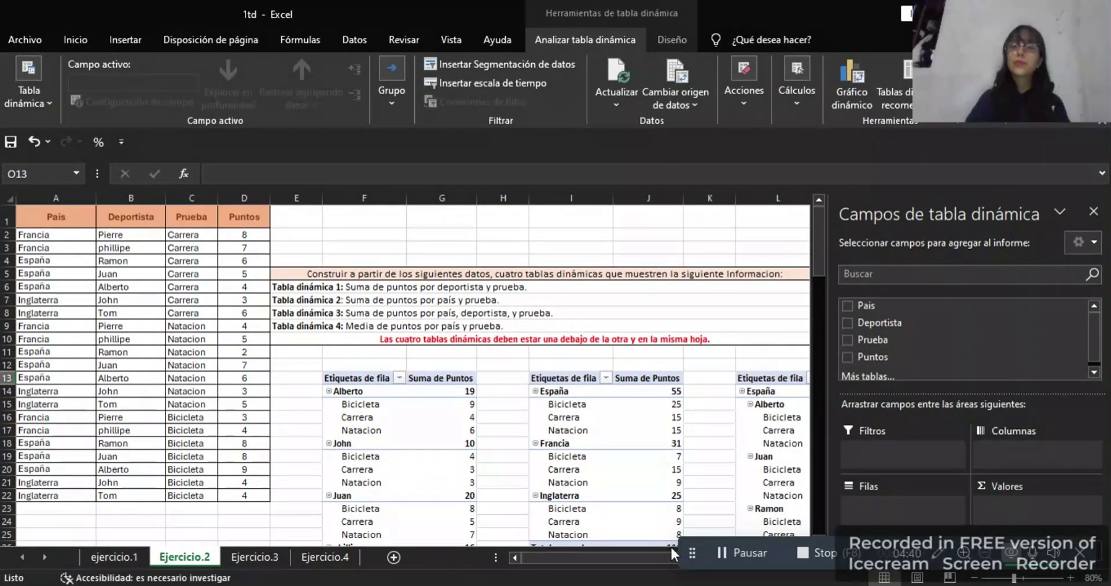
# Set up the pivot table at O13 with Pais, followed by Prueba, as rows and the sum of Puntos as values
pyautogui.click(644, 558)
pyautogui.moveTo(644, 557); pyautogui.dragTo(695, 561)
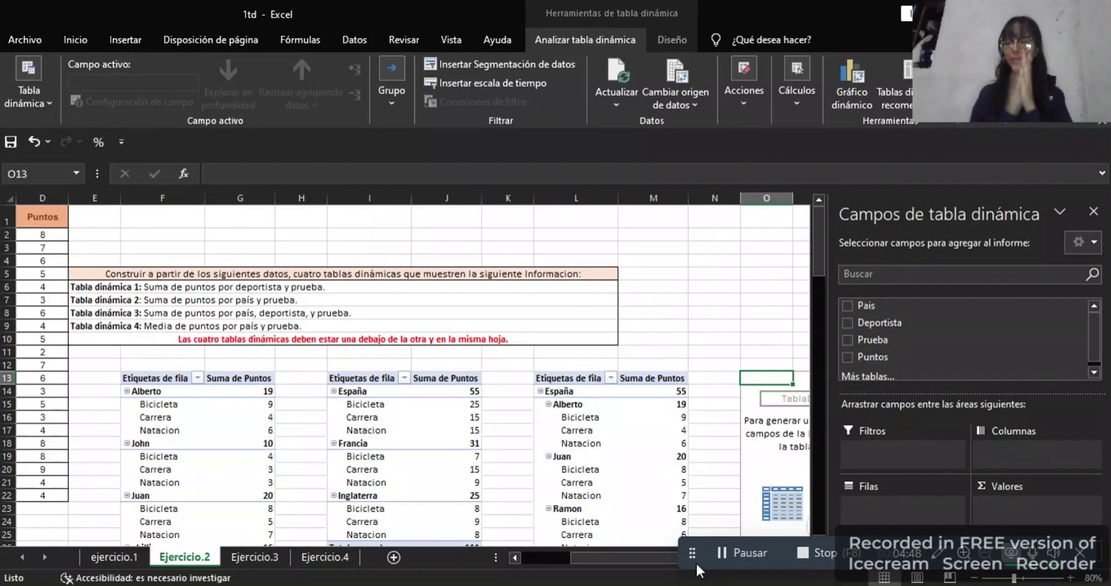
pyautogui.click(848, 304)
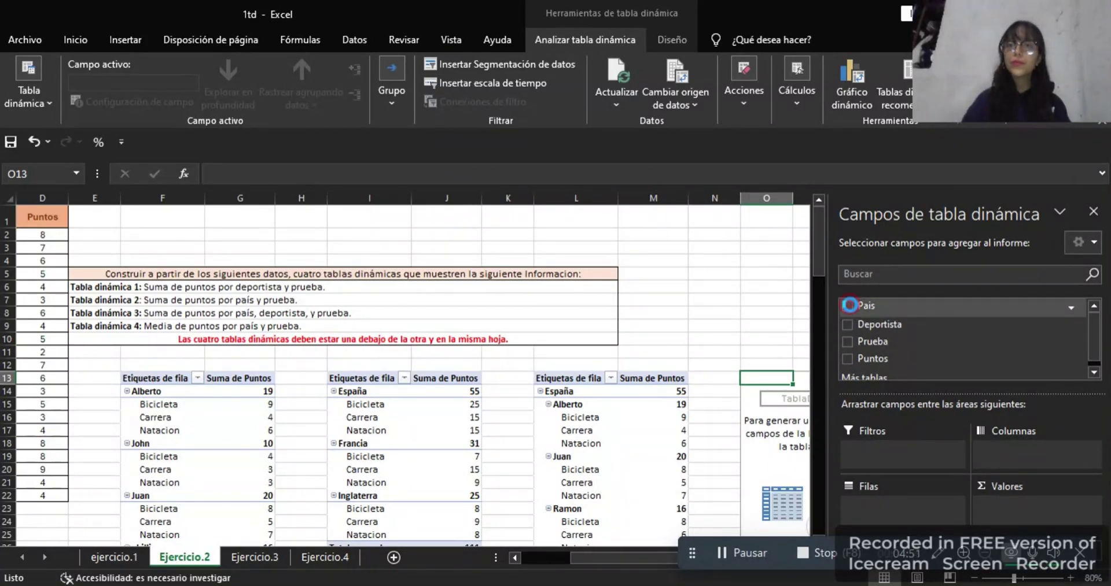
pyautogui.click(846, 339)
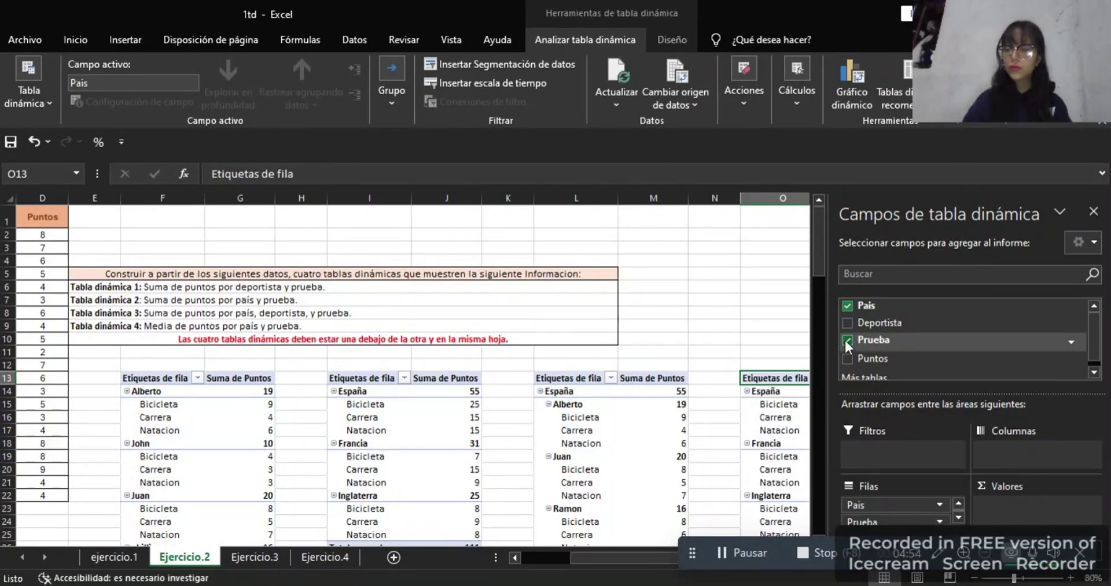
pyautogui.click(848, 355)
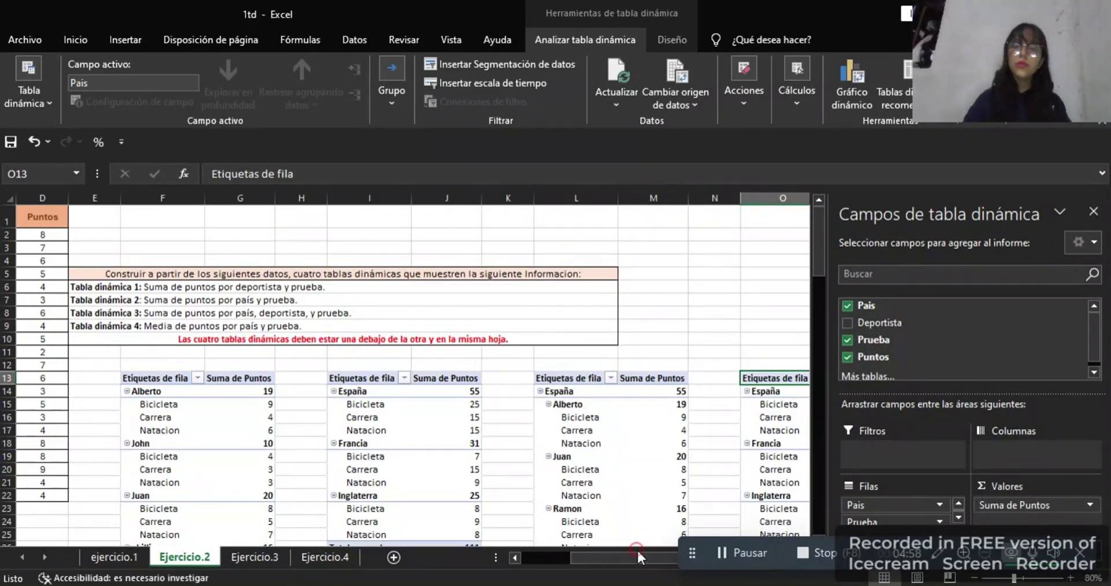
pyautogui.click(580, 418)
pyautogui.click(778, 233)
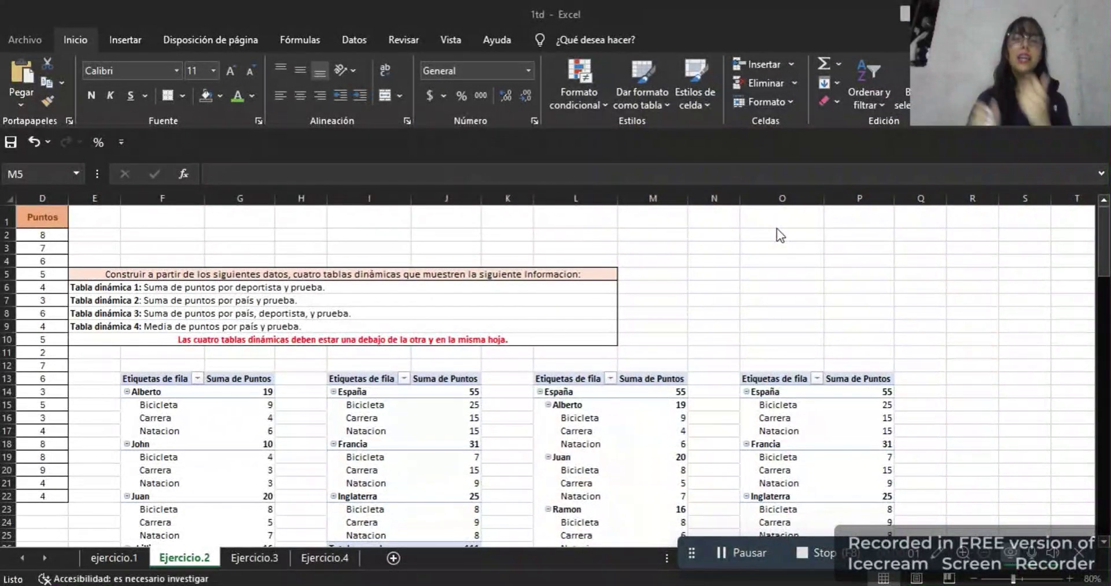
# On the Ejercicio.3 sheet, insert a pivot table from A1:I11 at cell A13, with Pais as rows and the count of Jugador as values
pyautogui.click(276, 557)
pyautogui.click(275, 557)
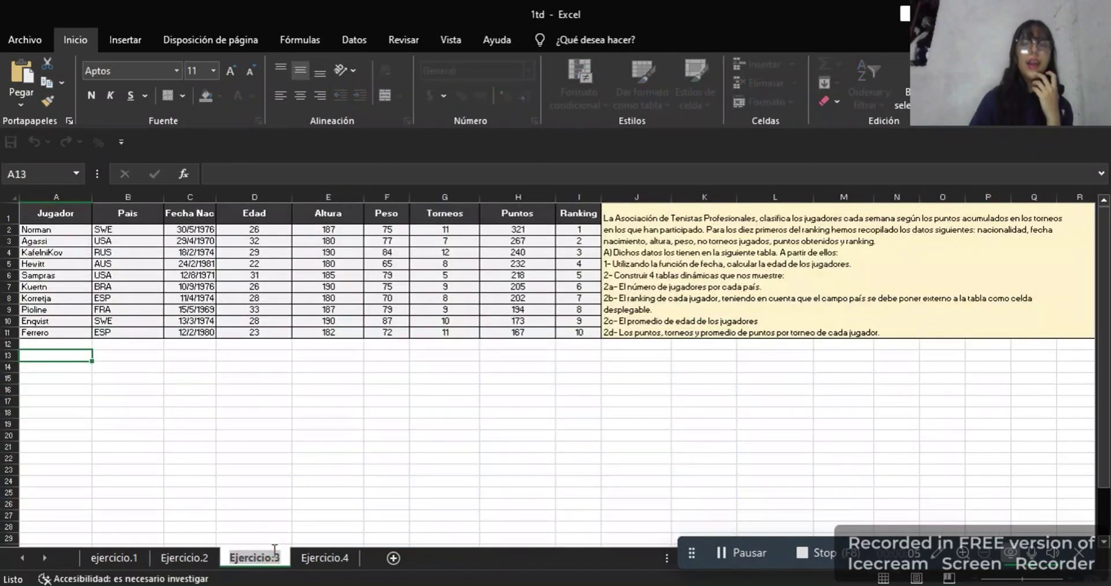
pyautogui.click(222, 450)
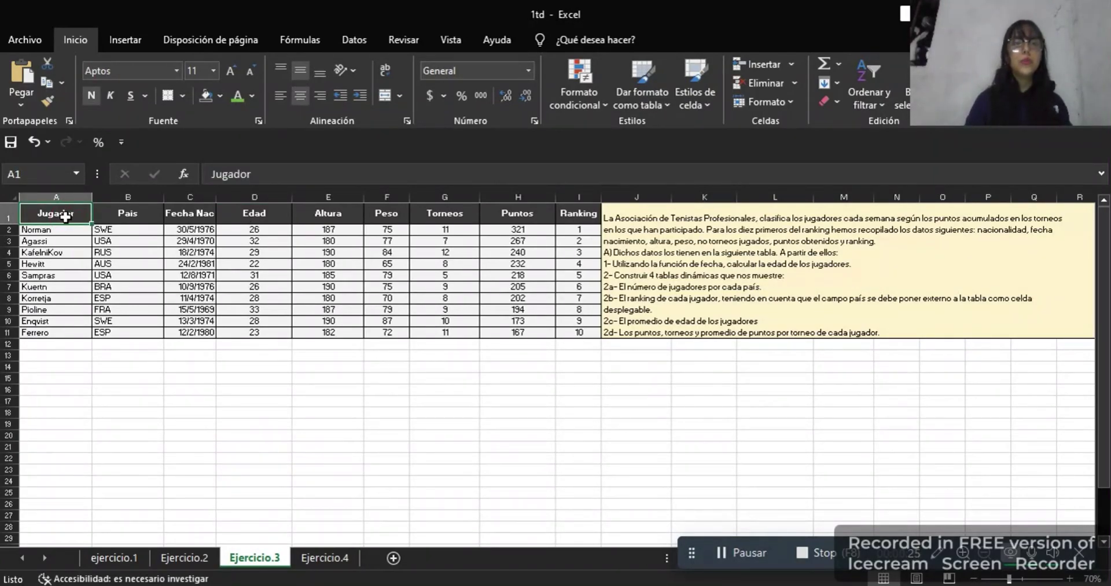
pyautogui.click(133, 40)
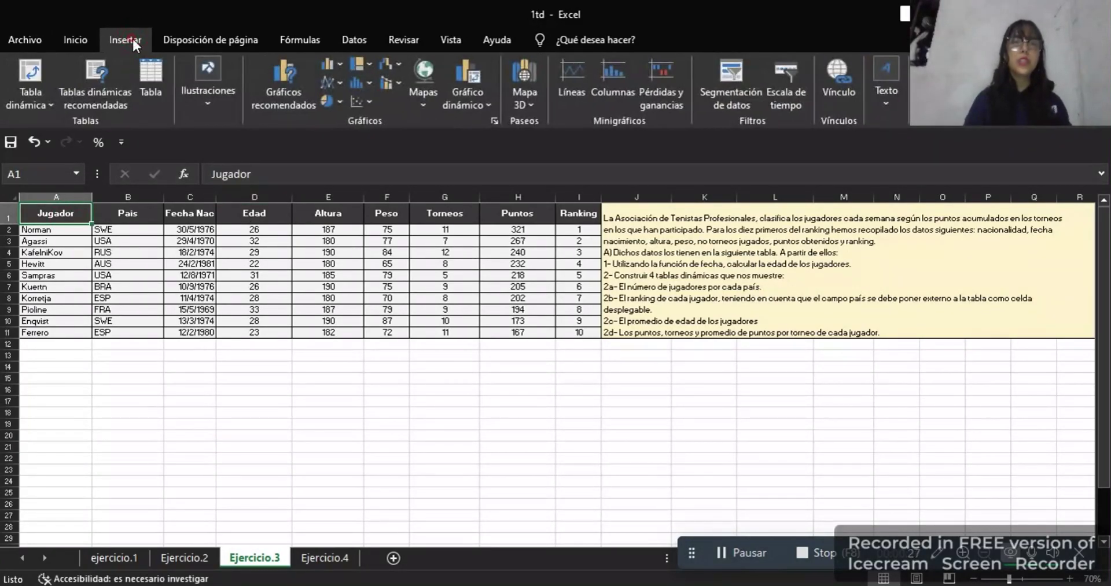
pyautogui.click(25, 78)
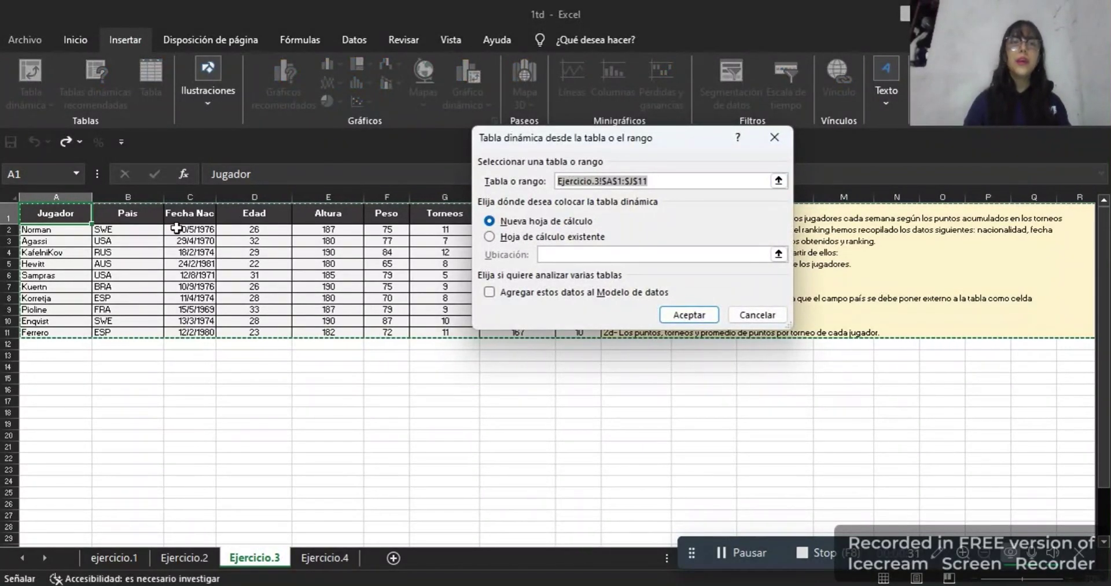
pyautogui.moveTo(71, 218); pyautogui.dragTo(576, 338)
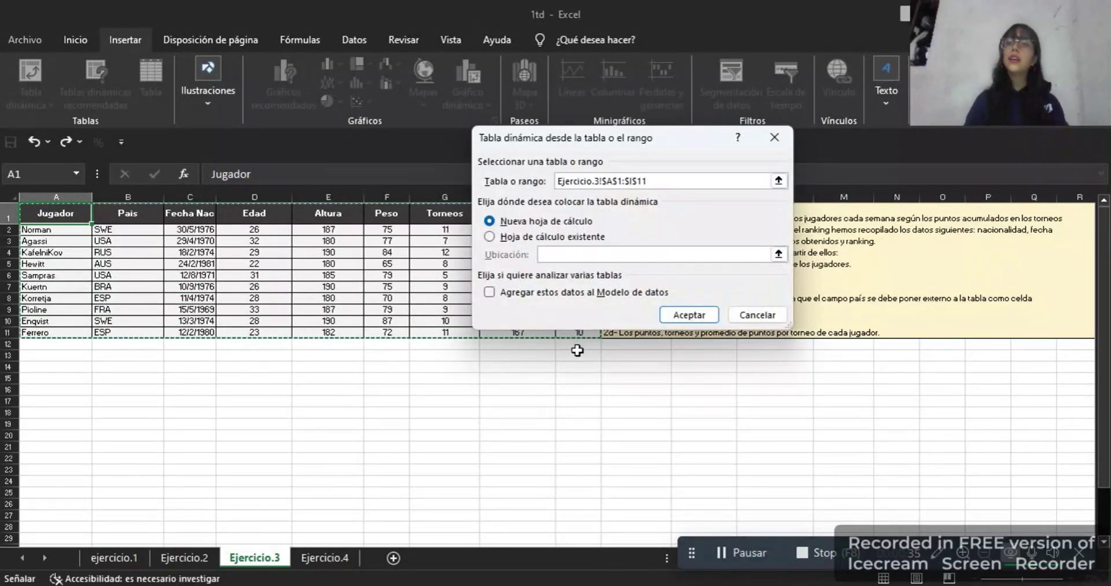
pyautogui.click(489, 237)
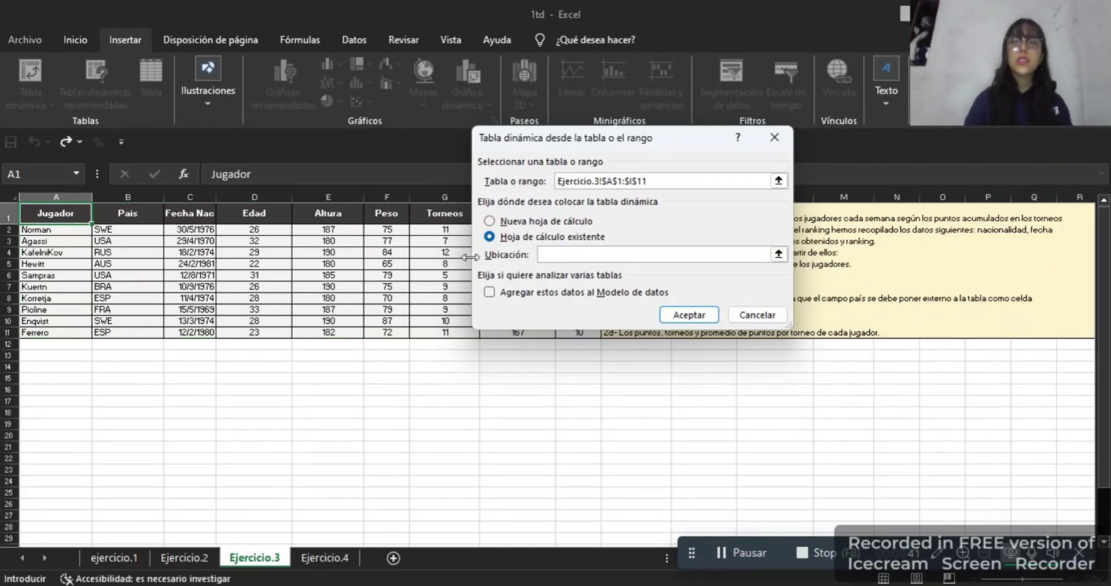
pyautogui.click(46, 357)
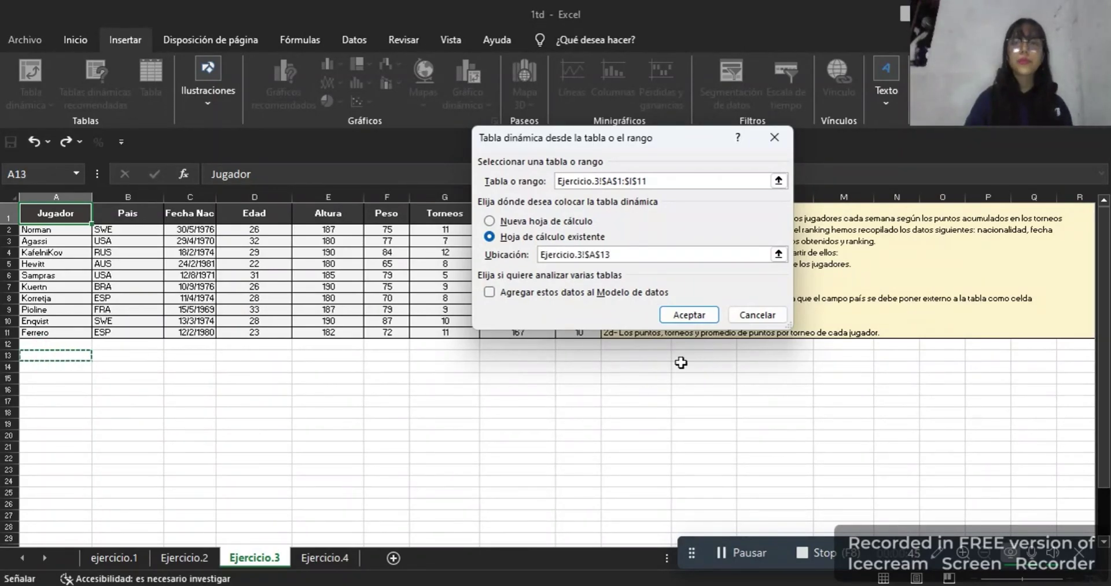
pyautogui.click(694, 315)
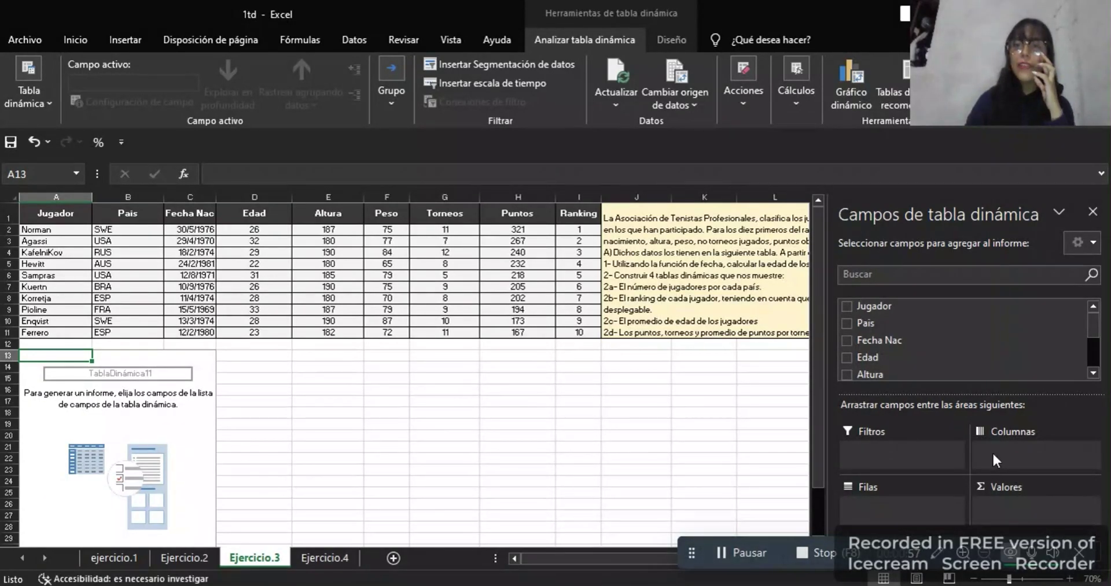
pyautogui.click(846, 322)
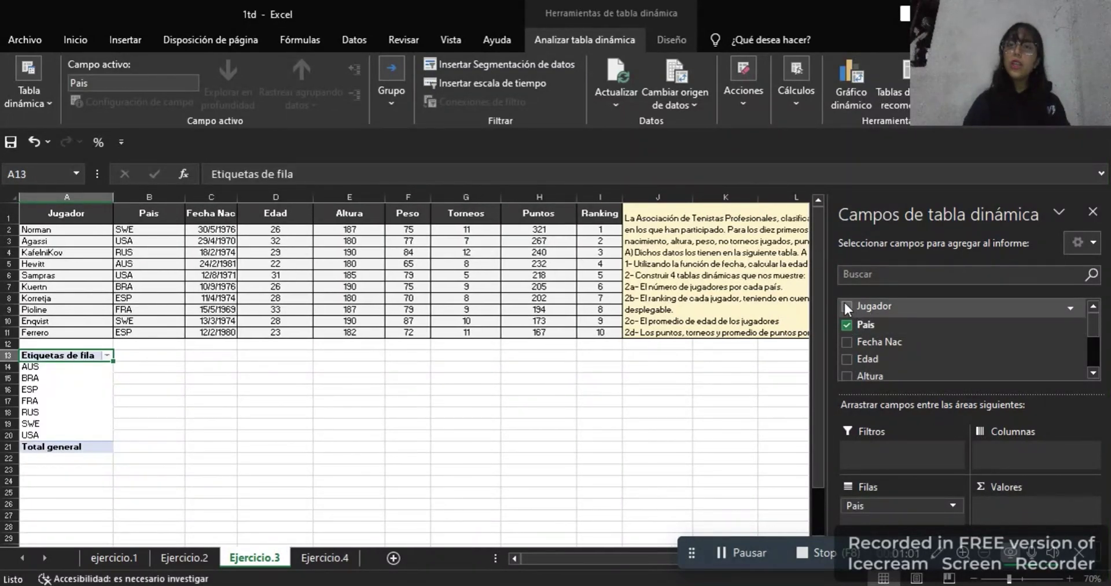
pyautogui.moveTo(845, 303); pyautogui.dragTo(1011, 501)
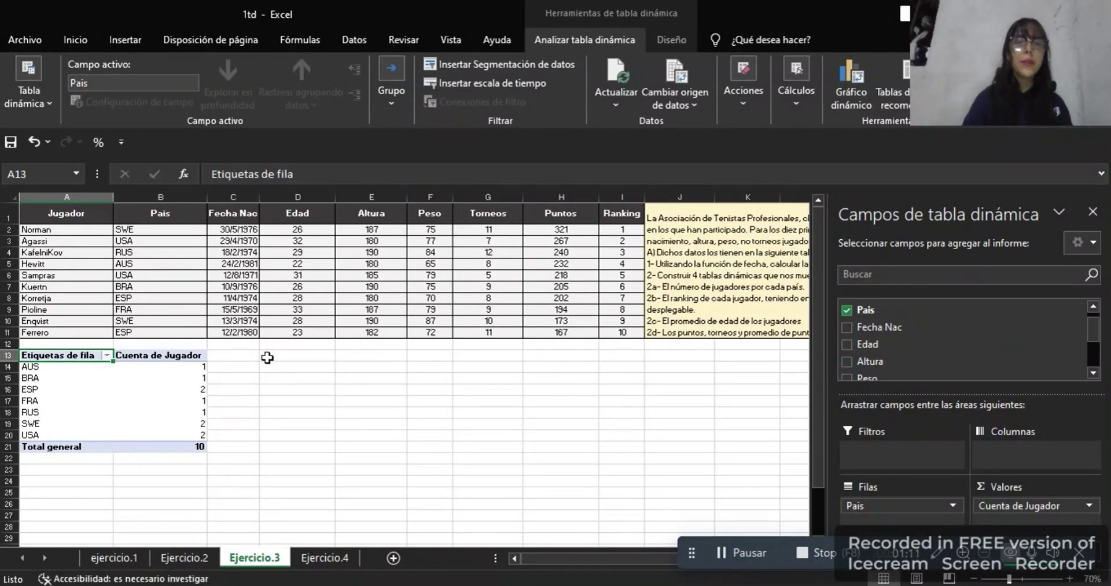
# Insert a second pivot table from the range A1:I11, placed on the existing worksheet Ejercicio.3 at cell D13
pyautogui.click(84, 215)
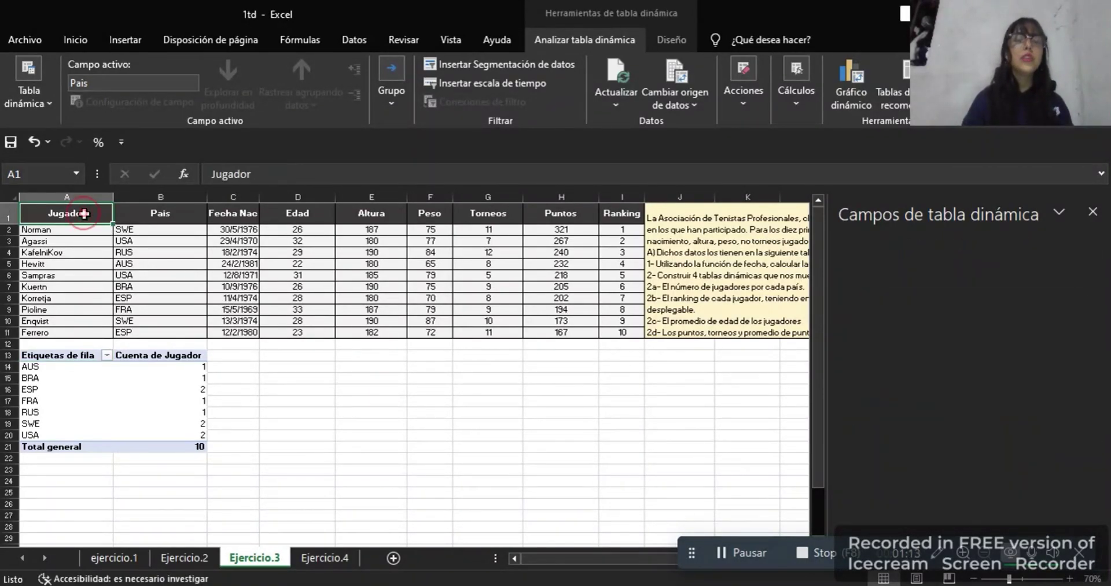
pyautogui.click(120, 33)
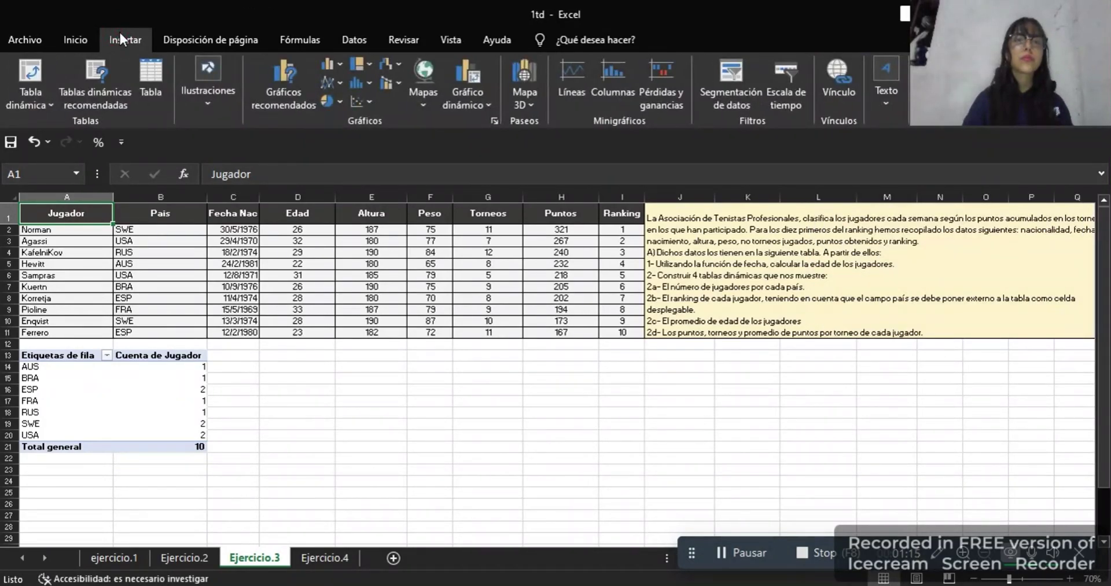
pyautogui.click(35, 71)
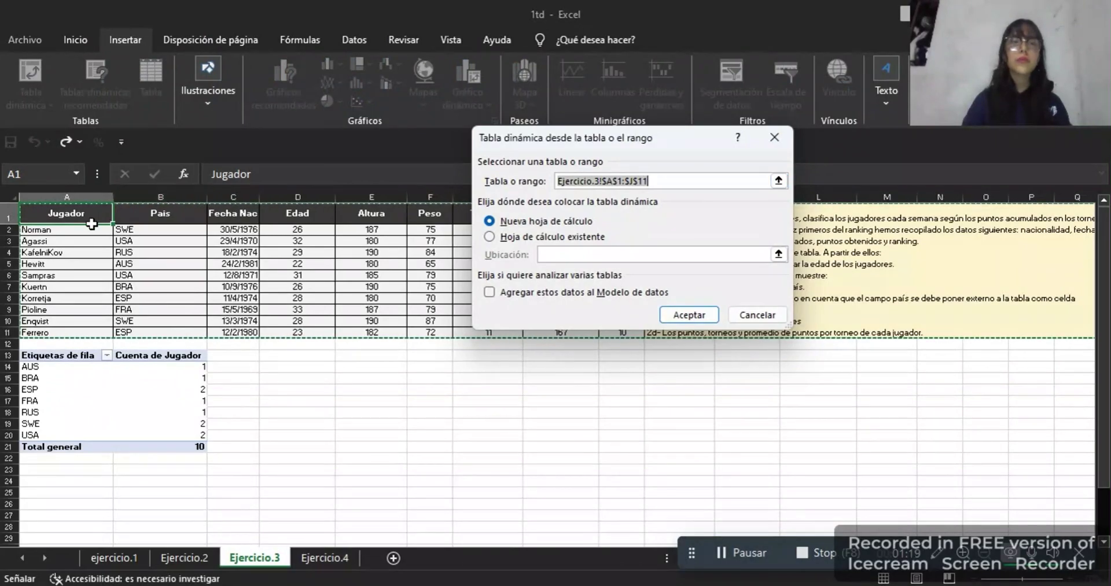
pyautogui.click(84, 214)
pyautogui.moveTo(84, 214); pyautogui.dragTo(612, 331)
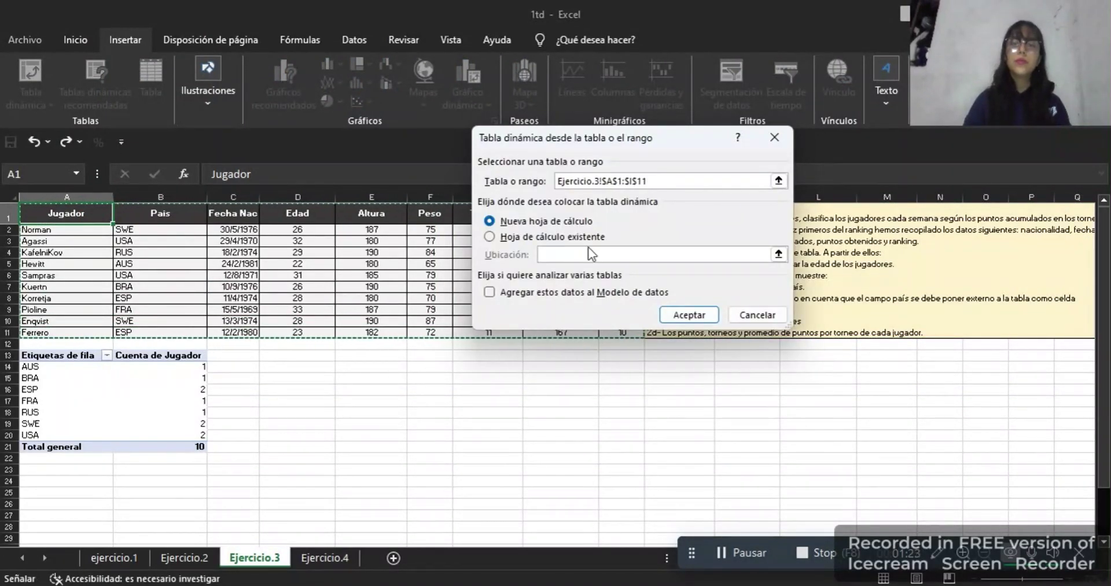
pyautogui.click(491, 239)
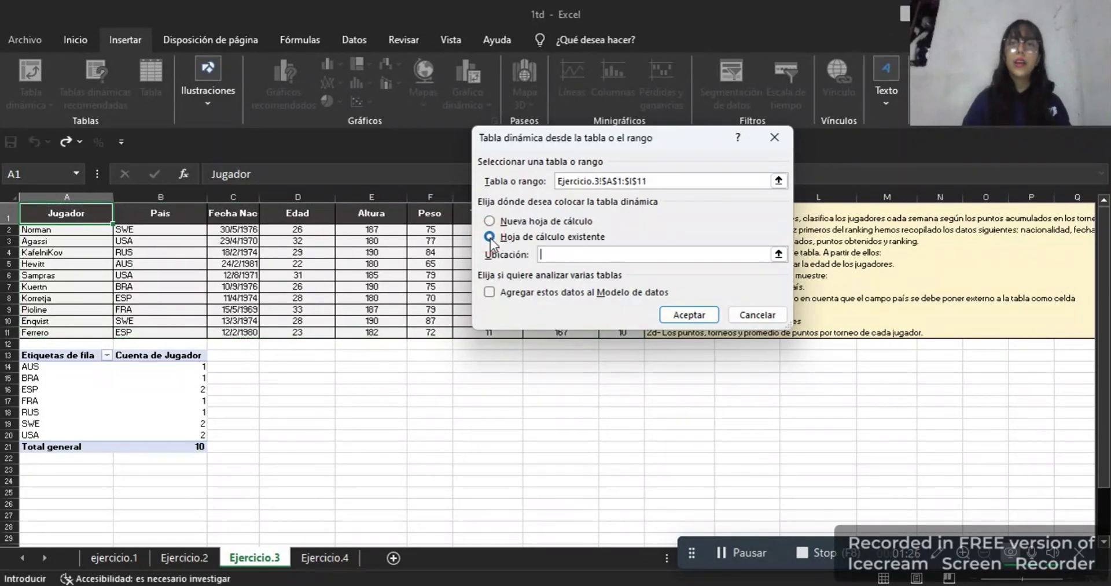
pyautogui.click(272, 357)
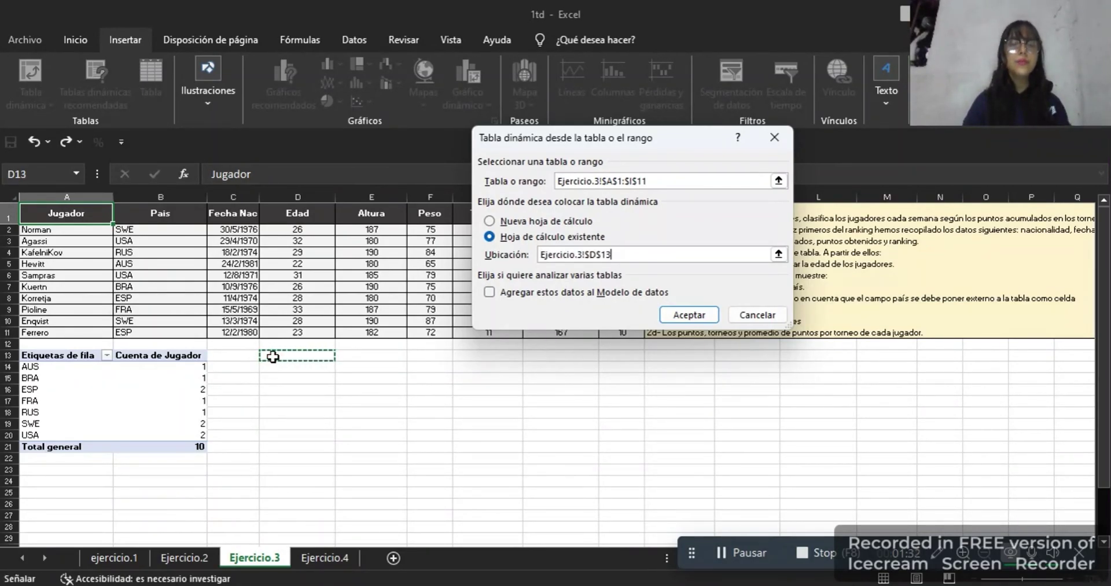
pyautogui.click(687, 315)
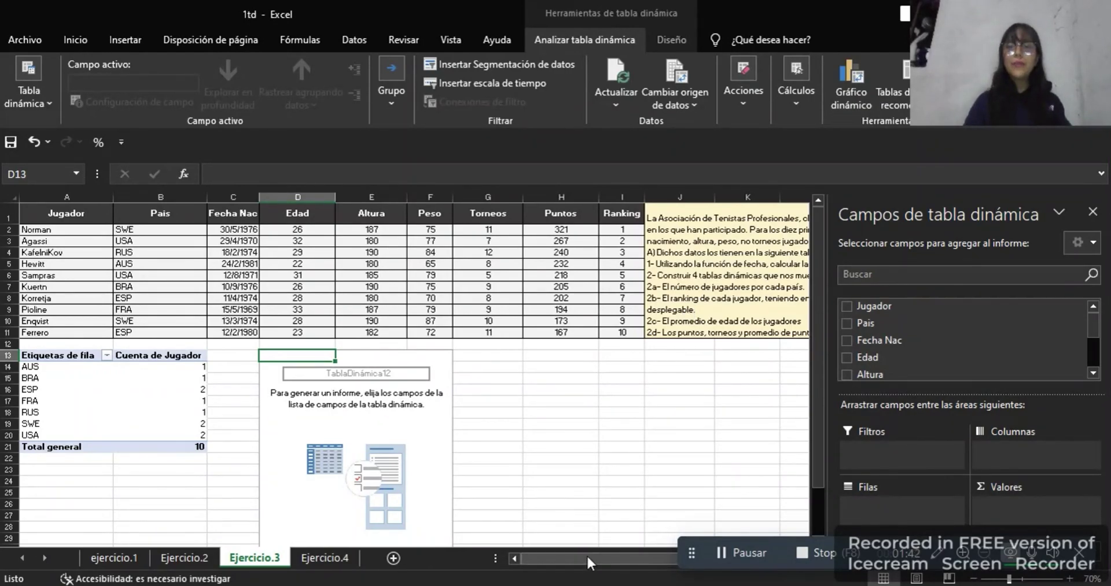
# Set up the pivot table at D13 with Jugador as rows and the sum of Ranking as values
pyautogui.moveTo(585, 554); pyautogui.dragTo(627, 556)
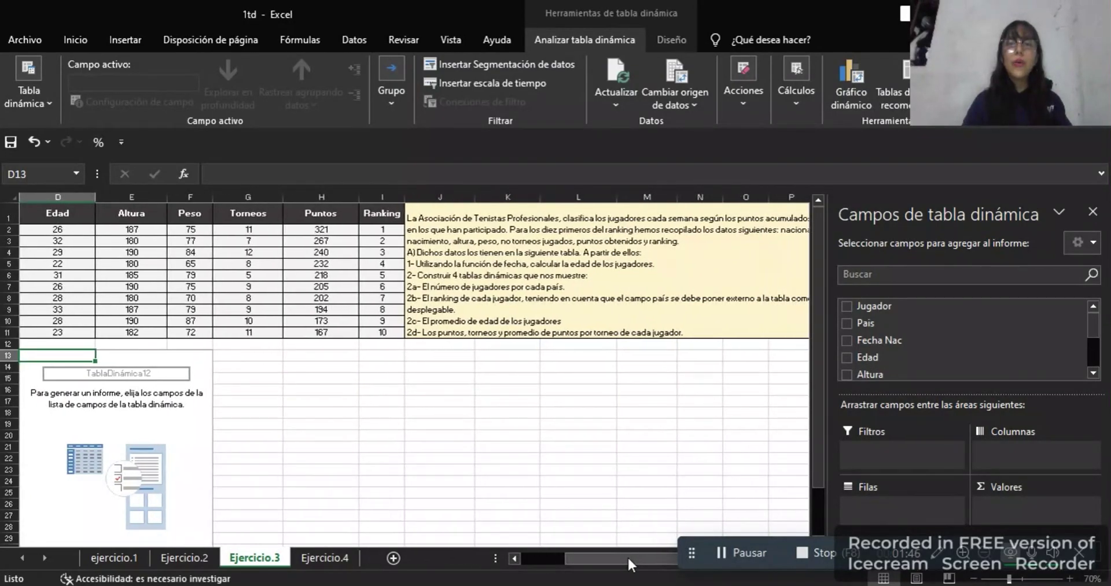
pyautogui.moveTo(597, 556); pyautogui.dragTo(541, 555)
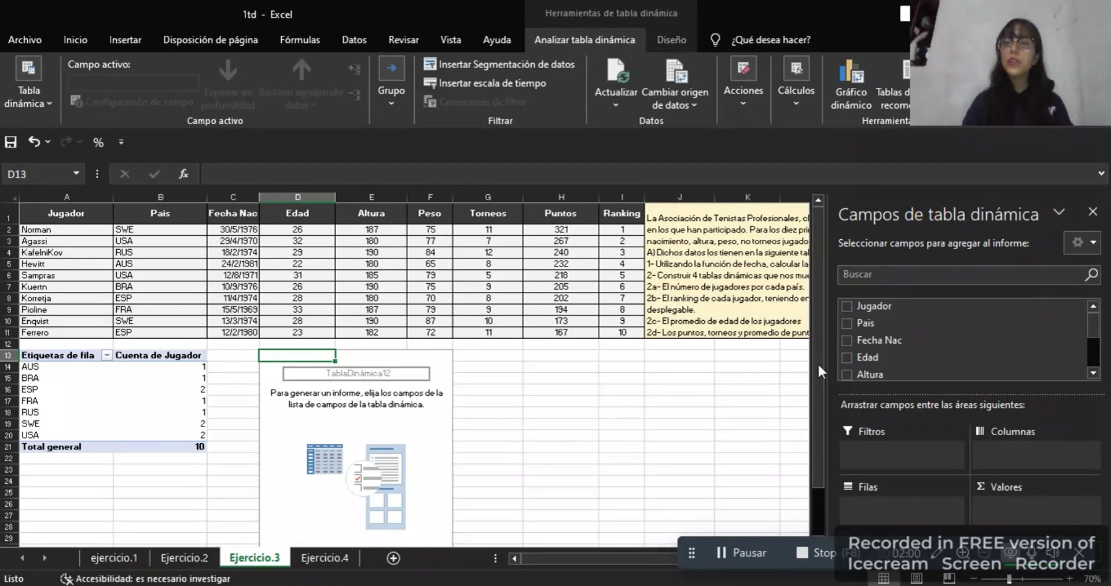
pyautogui.click(846, 306)
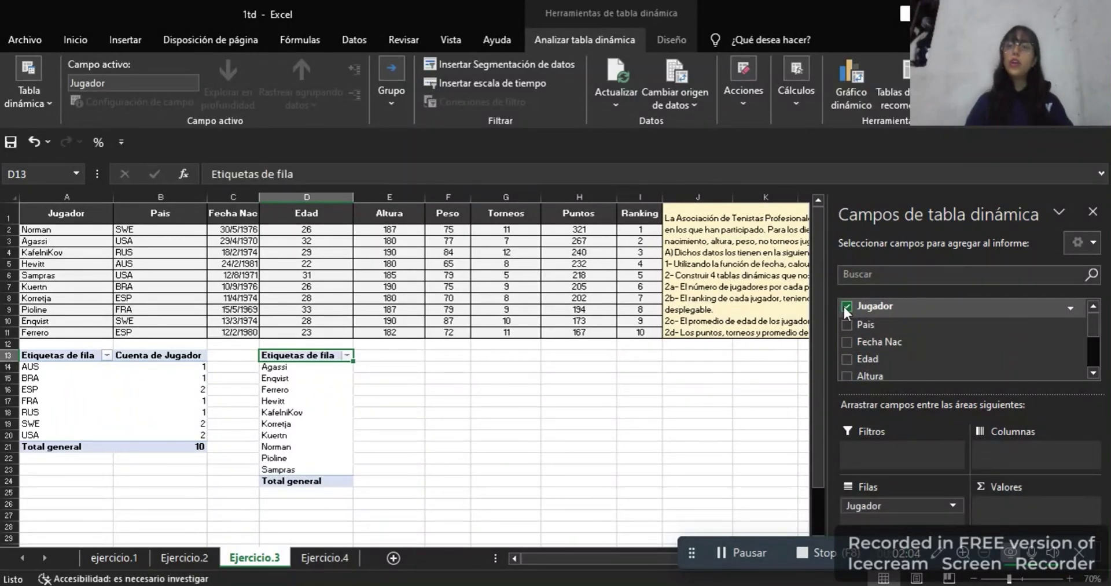
pyautogui.moveTo(1093, 330); pyautogui.dragTo(1106, 350)
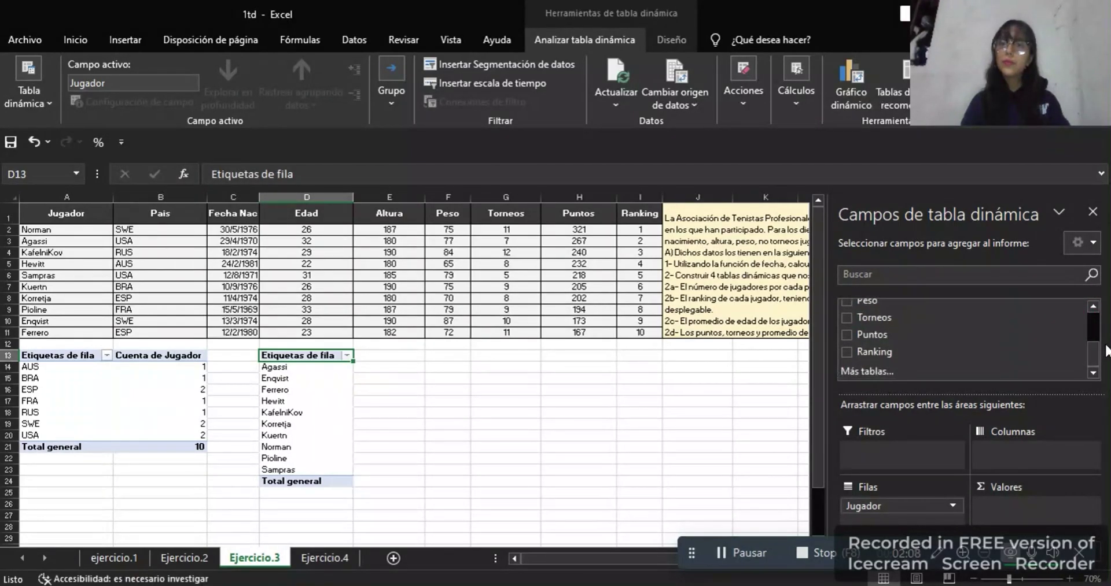
pyautogui.click(847, 351)
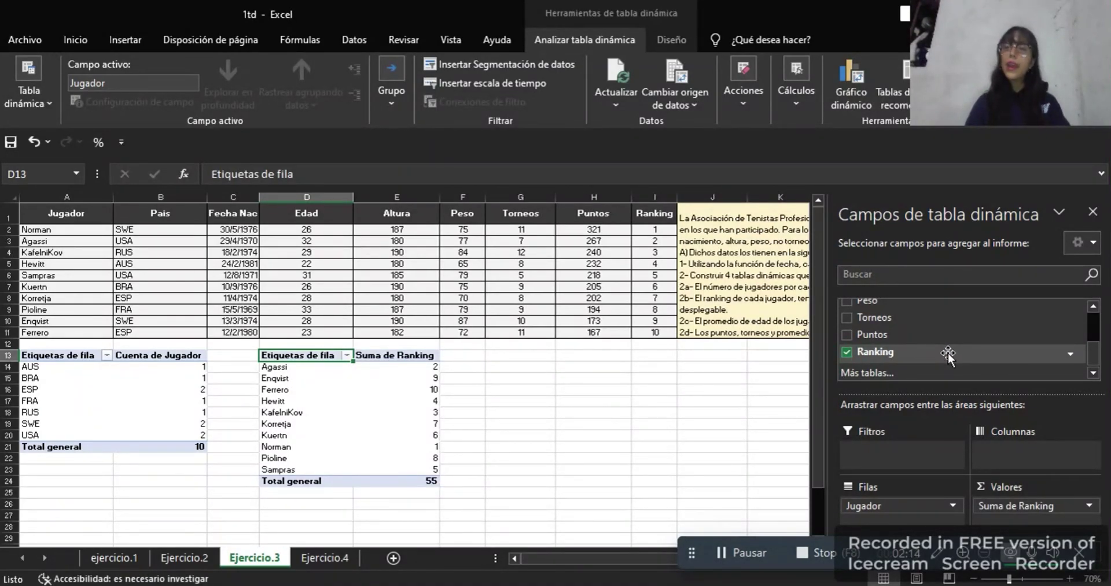
# Add Pais as a report filter to the pivot table at D13, agreeing to replace the overlapped sheet data
pyautogui.moveTo(1095, 354); pyautogui.dragTo(1095, 342)
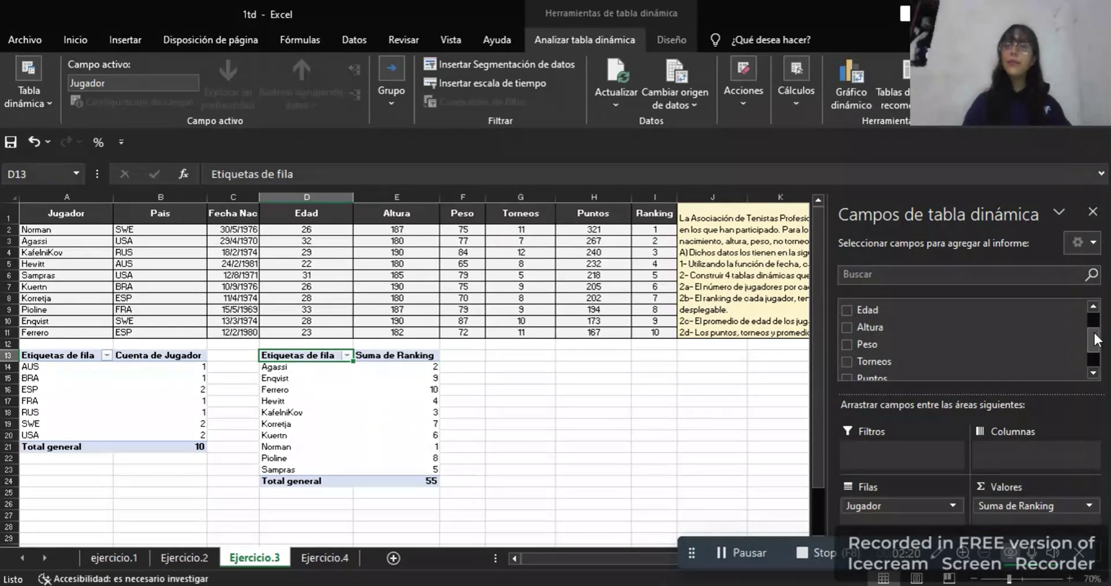
pyautogui.moveTo(1095, 342); pyautogui.dragTo(1095, 328)
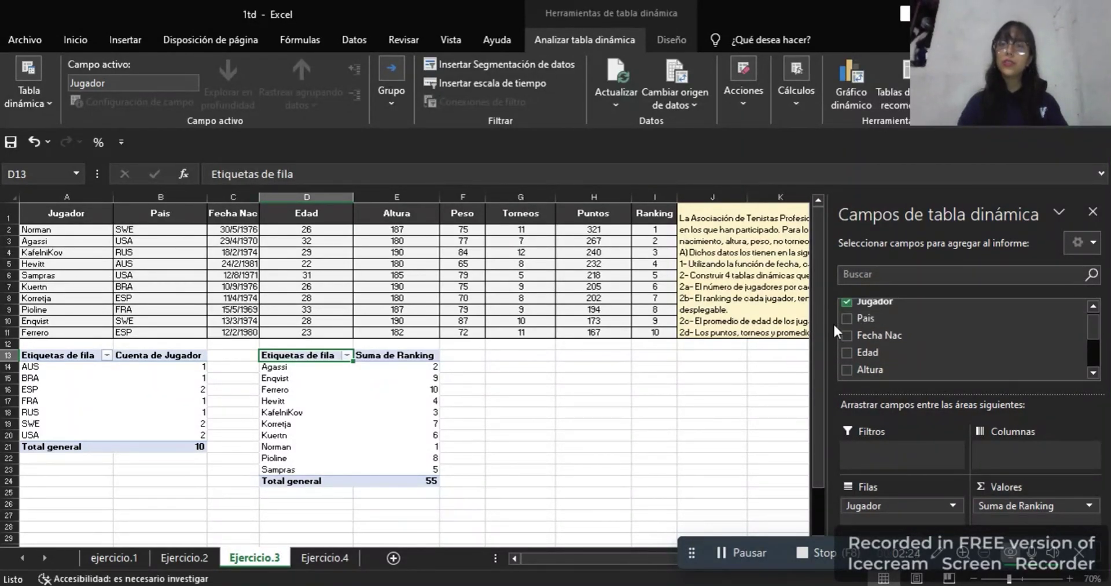
pyautogui.moveTo(846, 319); pyautogui.dragTo(867, 449)
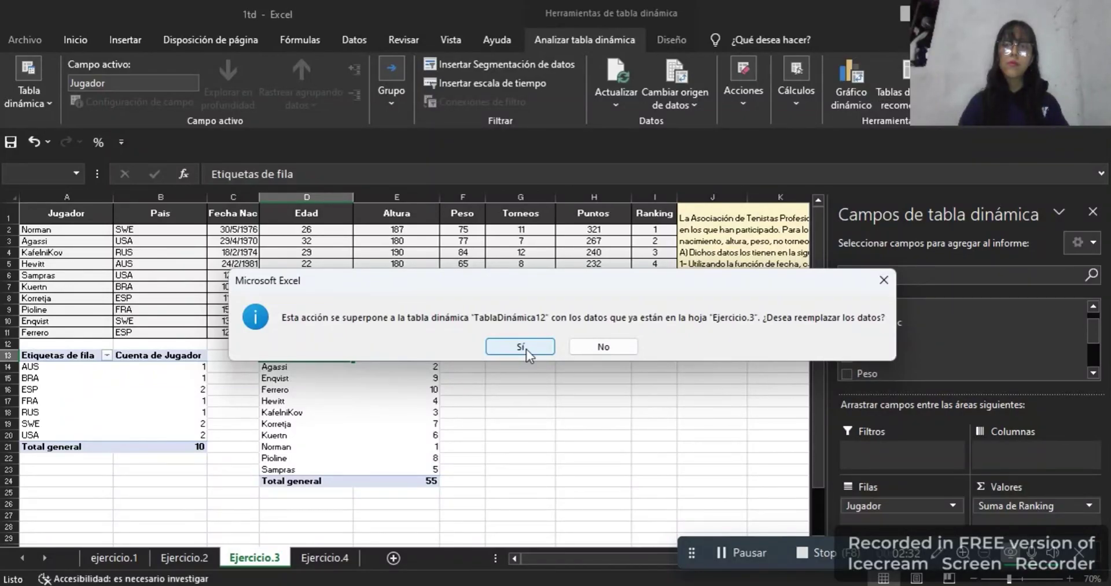
pyautogui.click(526, 347)
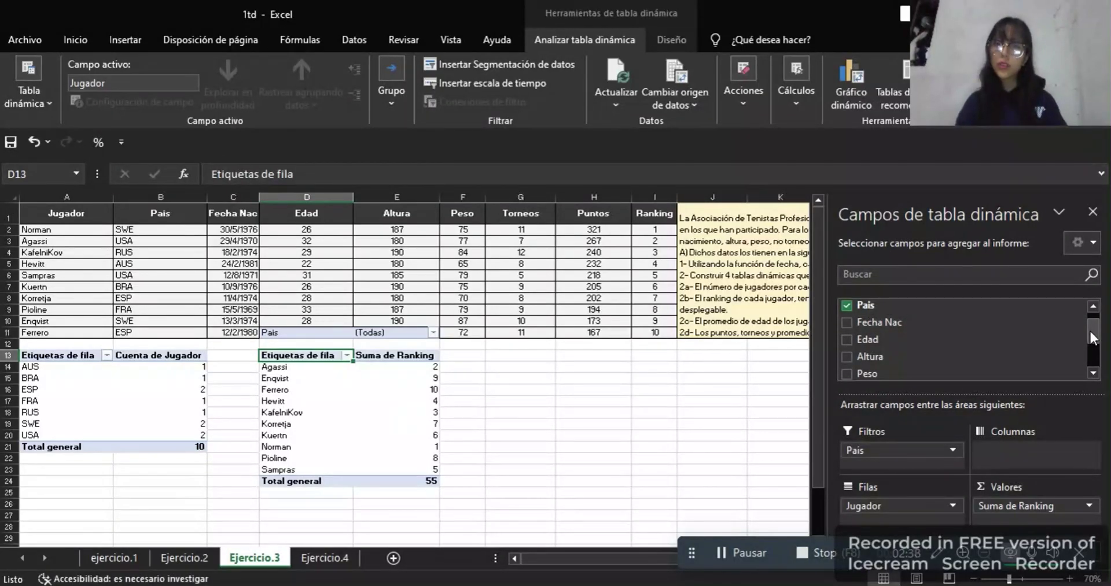
pyautogui.moveTo(1093, 335); pyautogui.dragTo(1093, 317)
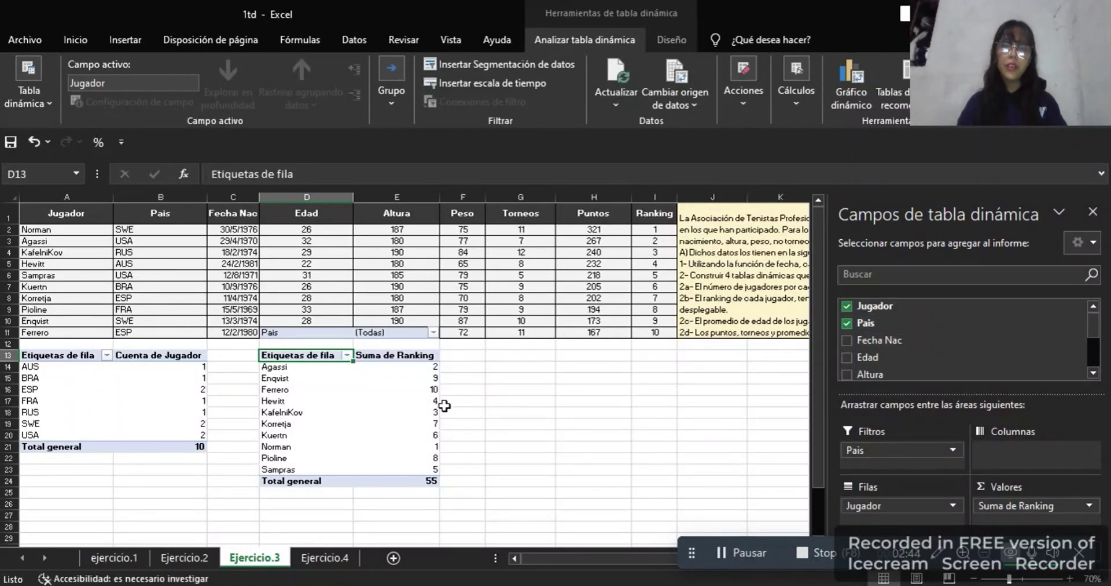
pyautogui.click(383, 333)
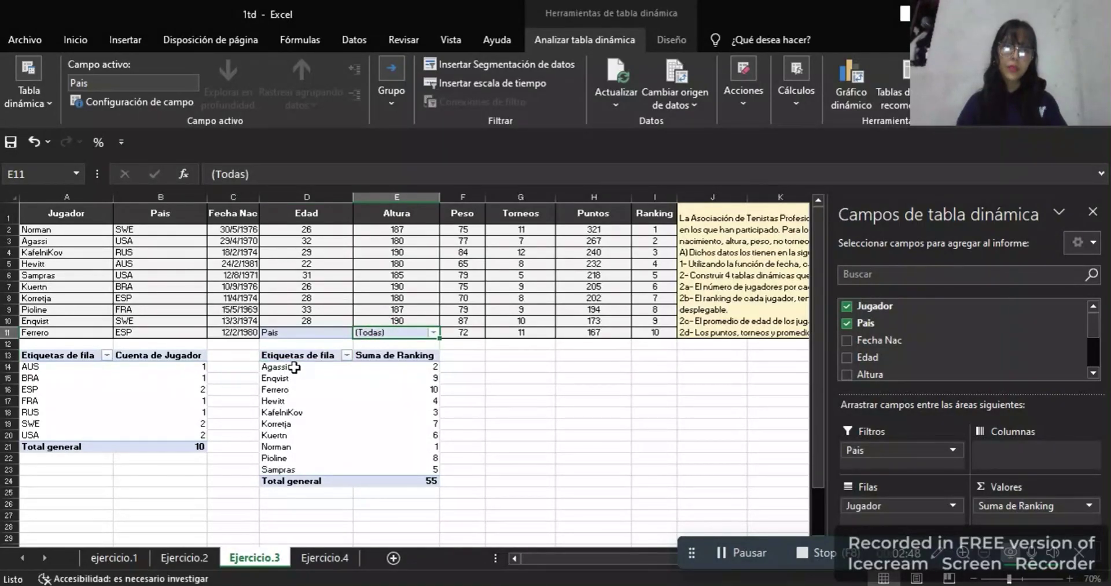
pyautogui.click(291, 366)
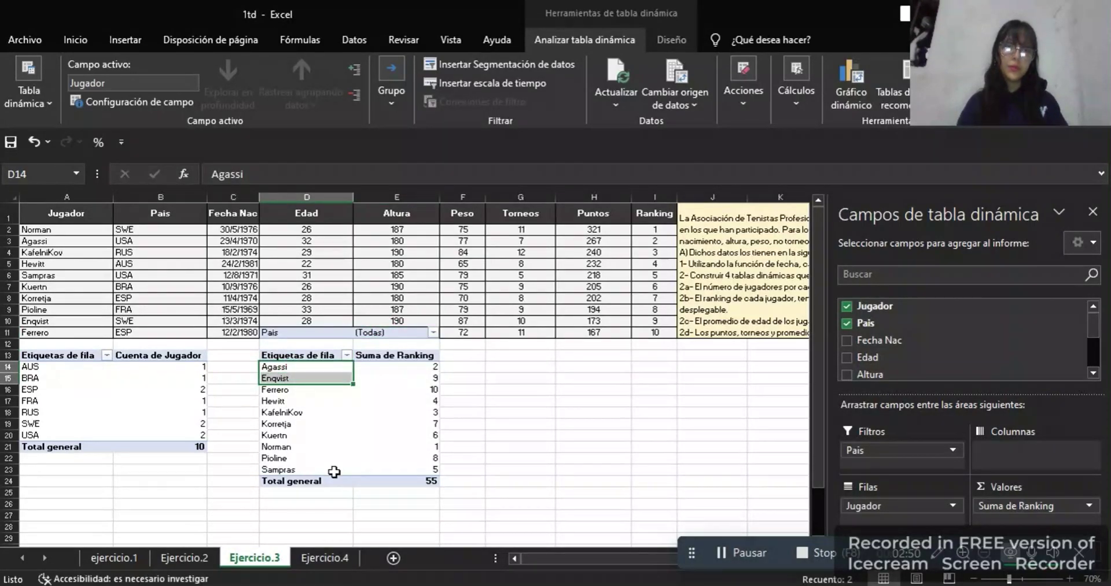
pyautogui.click(334, 470)
pyautogui.doubleClick(335, 471)
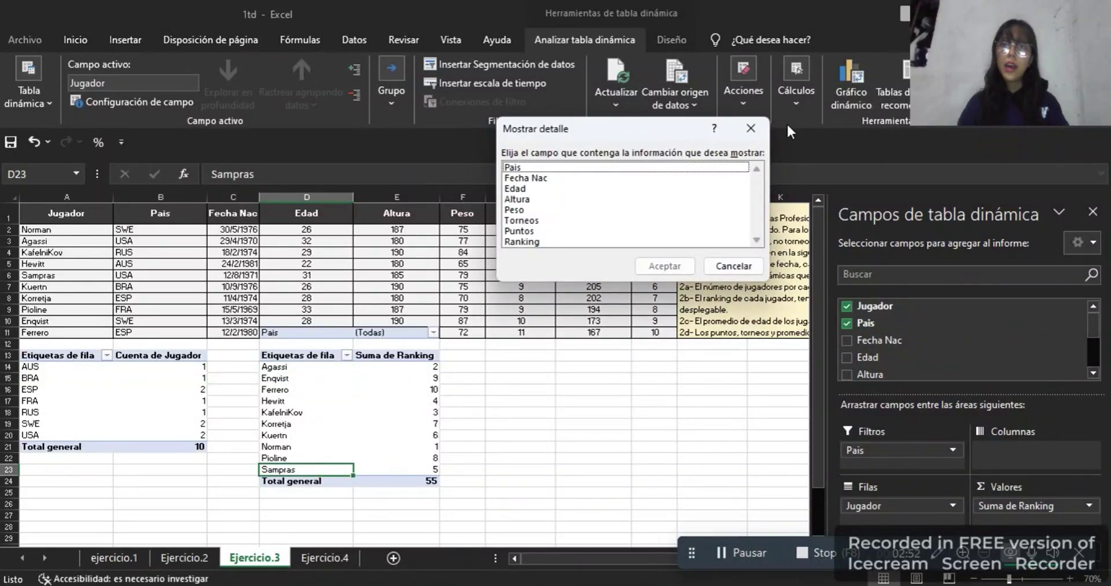
pyautogui.click(750, 127)
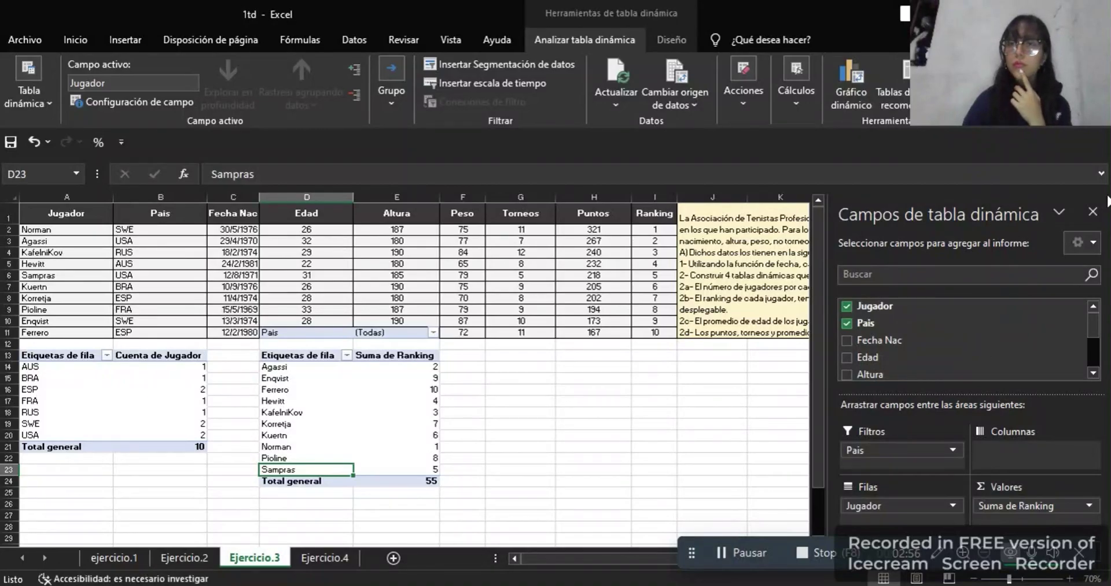
pyautogui.click(1092, 211)
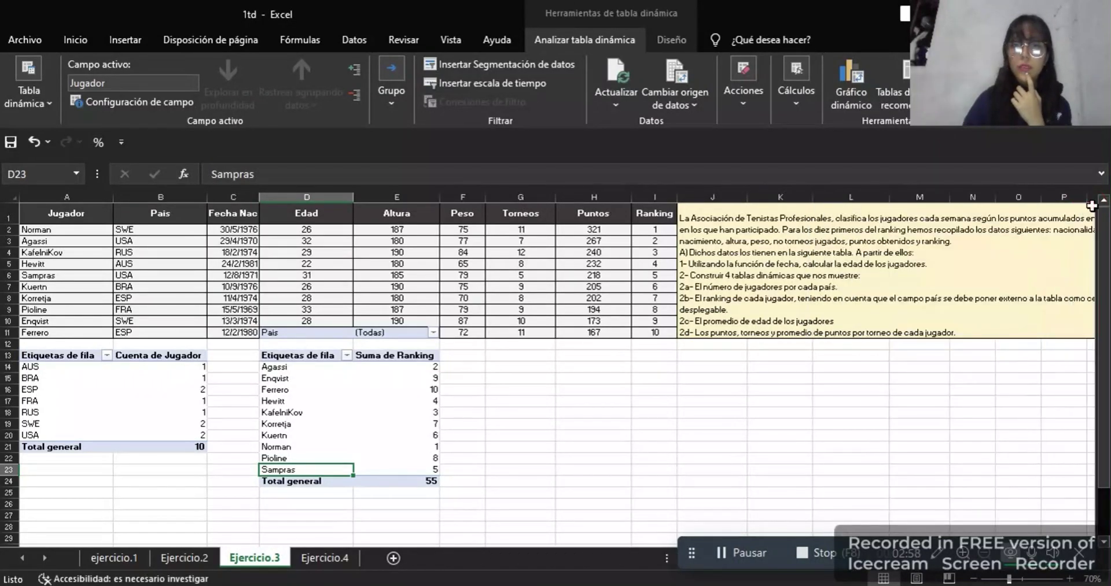
pyautogui.click(355, 437)
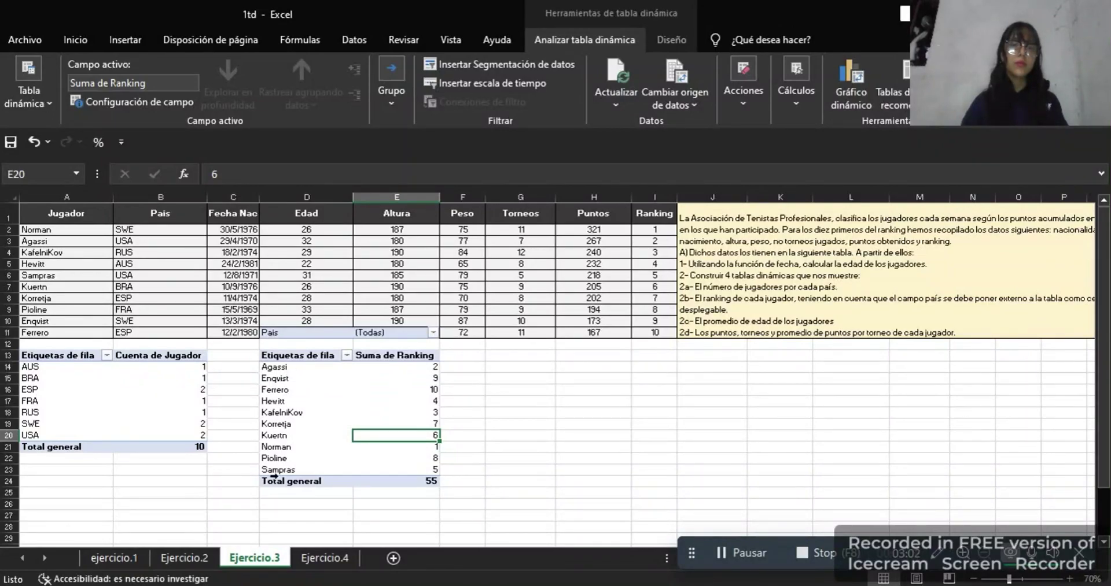
pyautogui.moveTo(234, 516); pyautogui.dragTo(269, 481)
pyautogui.click(220, 504)
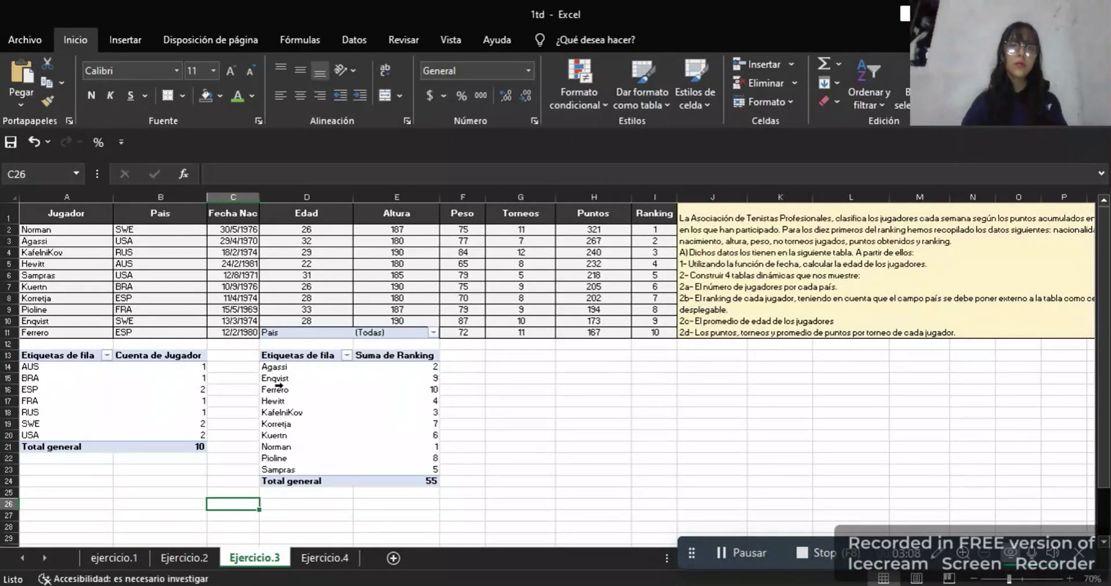
# Insert a third pivot table from the range A1:I11, placed on the existing worksheet Ejercicio.3 at cell G13
pyautogui.click(487, 356)
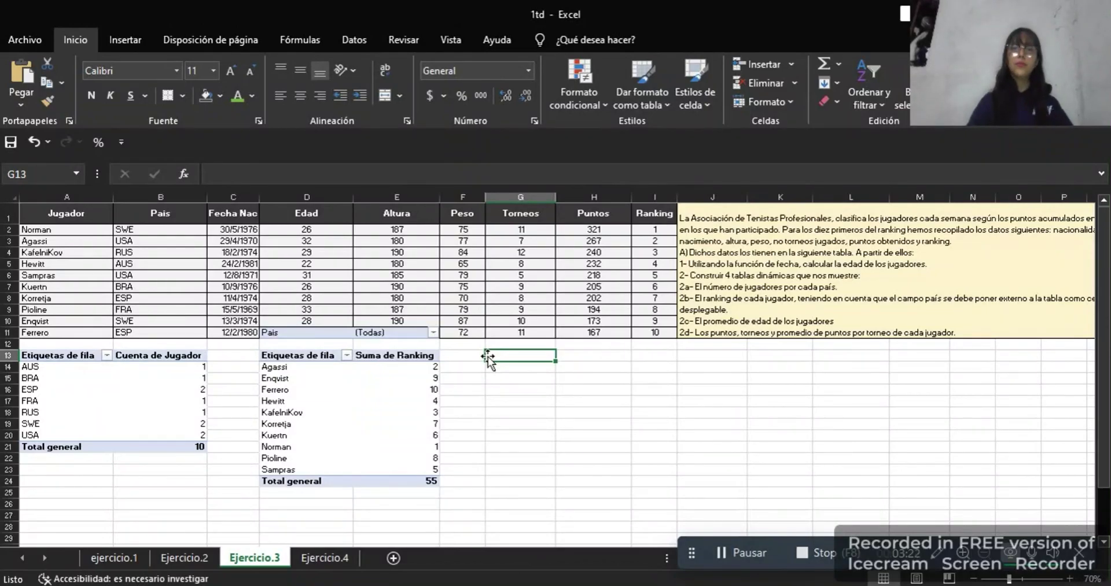
pyautogui.click(69, 213)
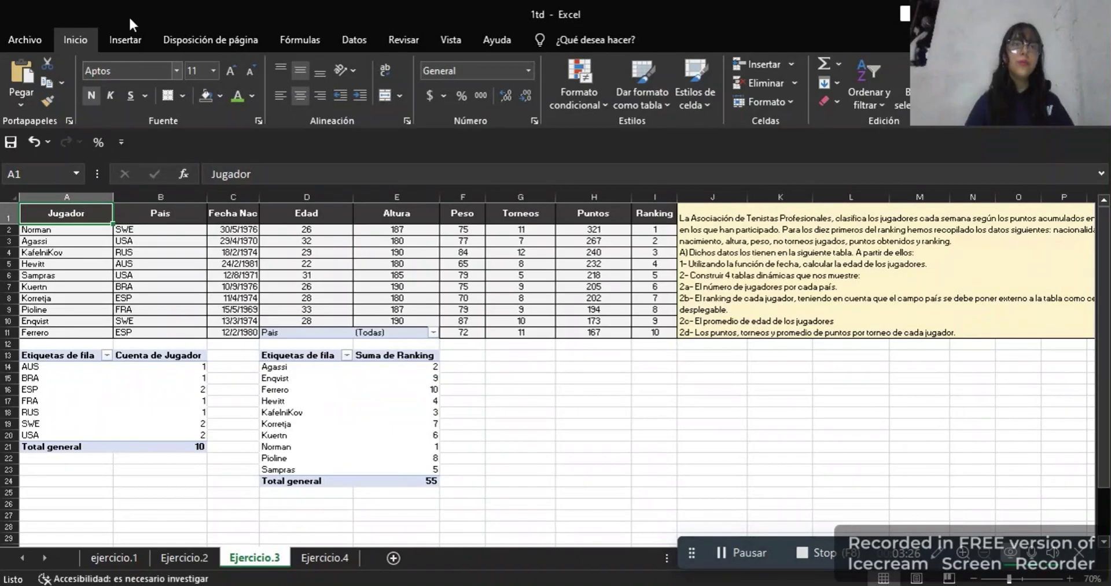
pyautogui.click(125, 39)
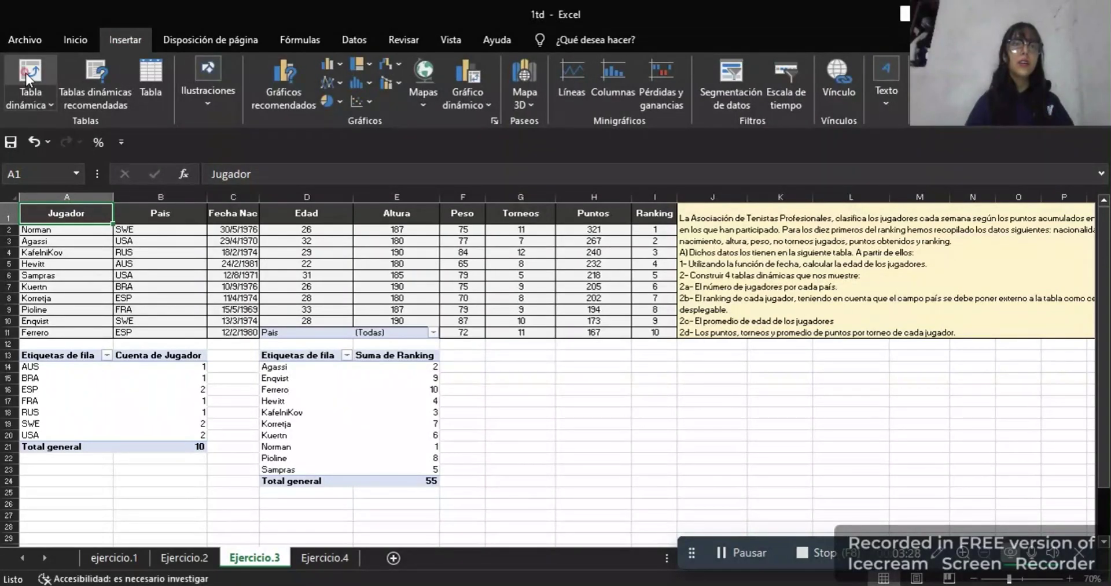
pyautogui.click(26, 73)
pyautogui.click(68, 214)
pyautogui.moveTo(69, 214); pyautogui.dragTo(656, 332)
pyautogui.click(491, 237)
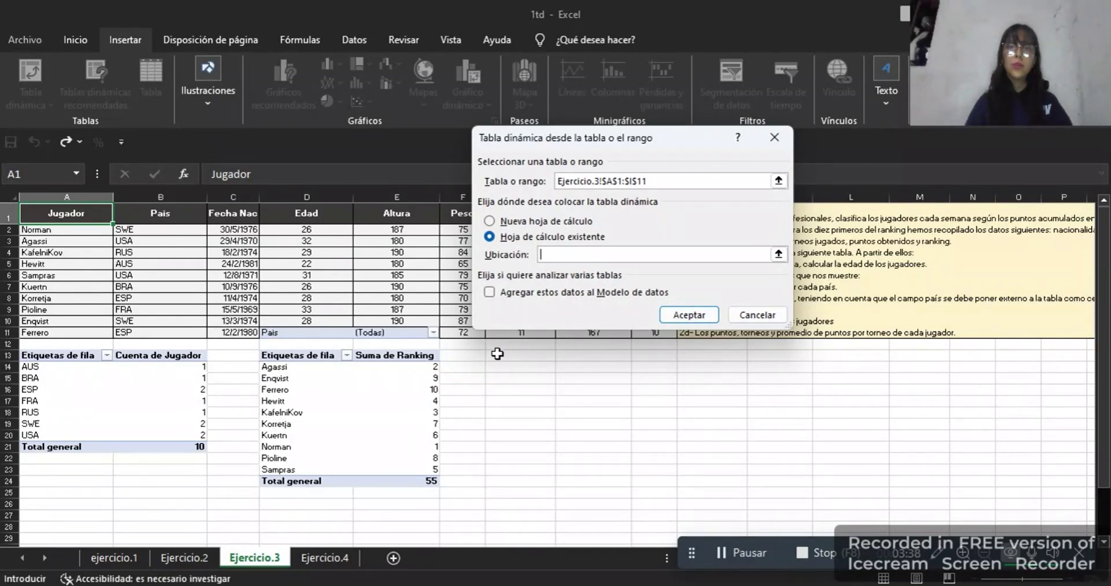
pyautogui.click(499, 357)
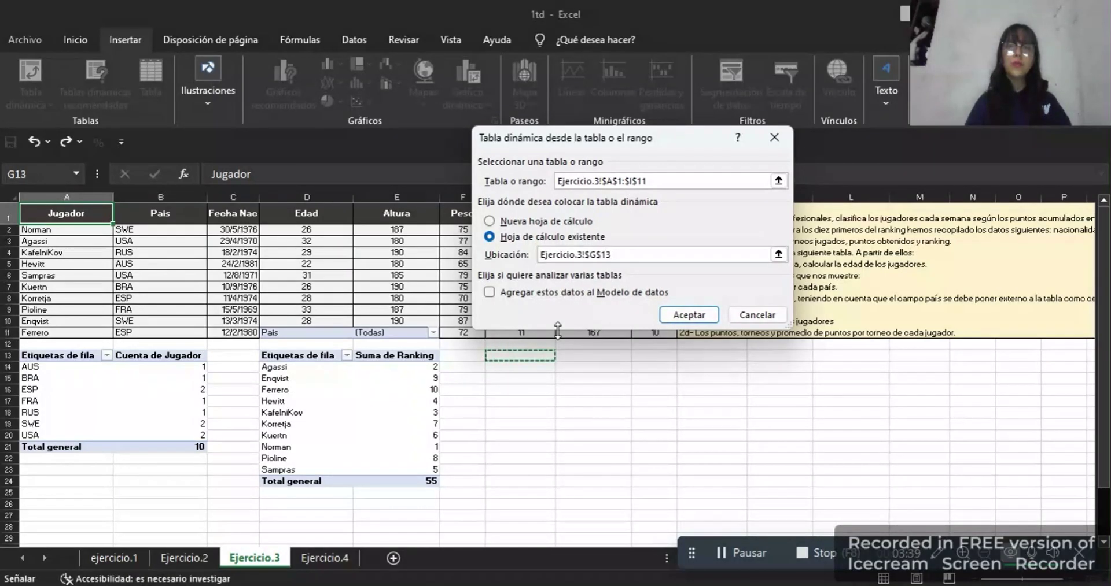
pyautogui.click(686, 315)
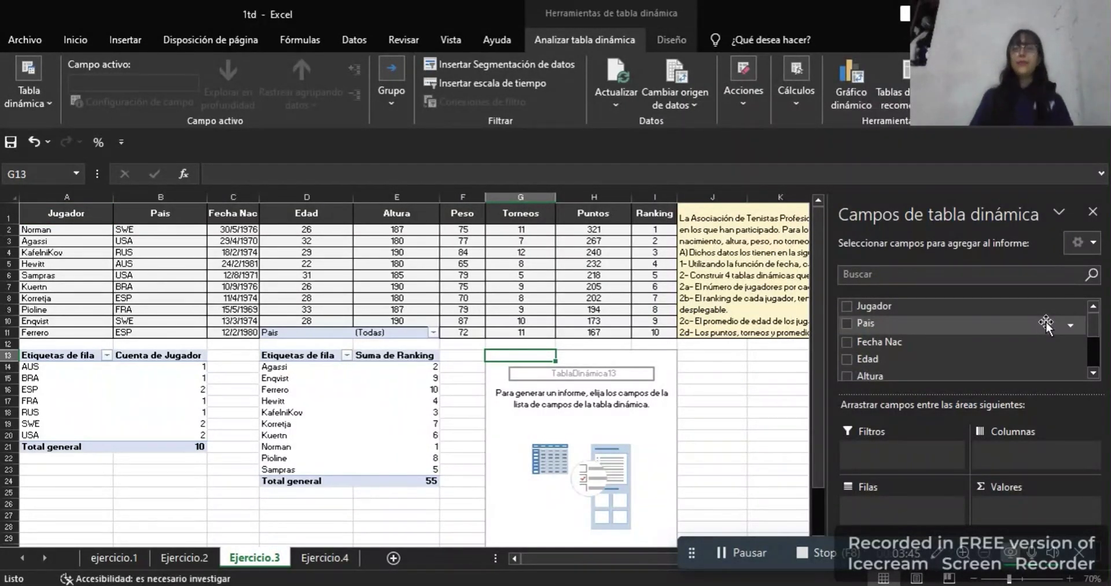
# Set up the pivot table at G13 with Jugador as rows and Edad as values, summarized by average (Promedio)
pyautogui.moveTo(635, 555)
pyautogui.mouseDown()
pyautogui.moveTo(662, 557)
pyautogui.moveTo(638, 560)
pyautogui.mouseUp()
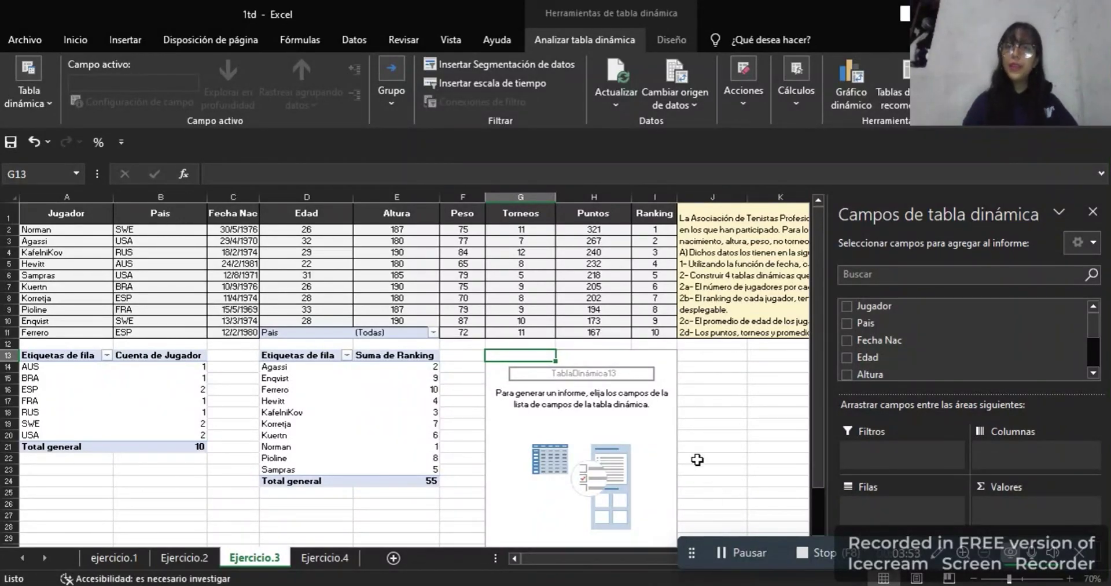
pyautogui.click(845, 306)
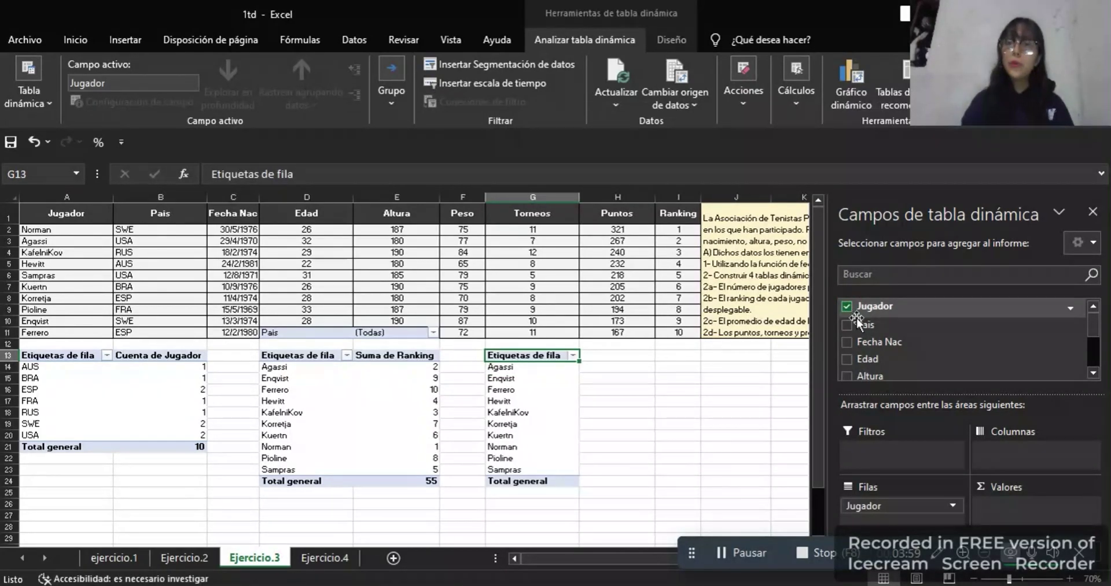
pyautogui.click(845, 358)
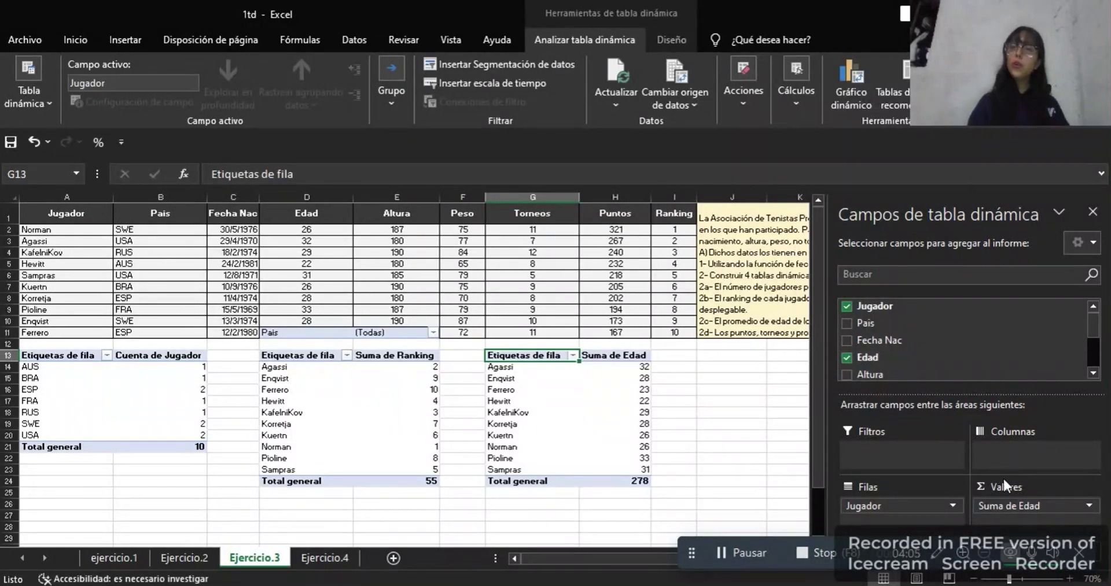
pyautogui.click(1059, 506)
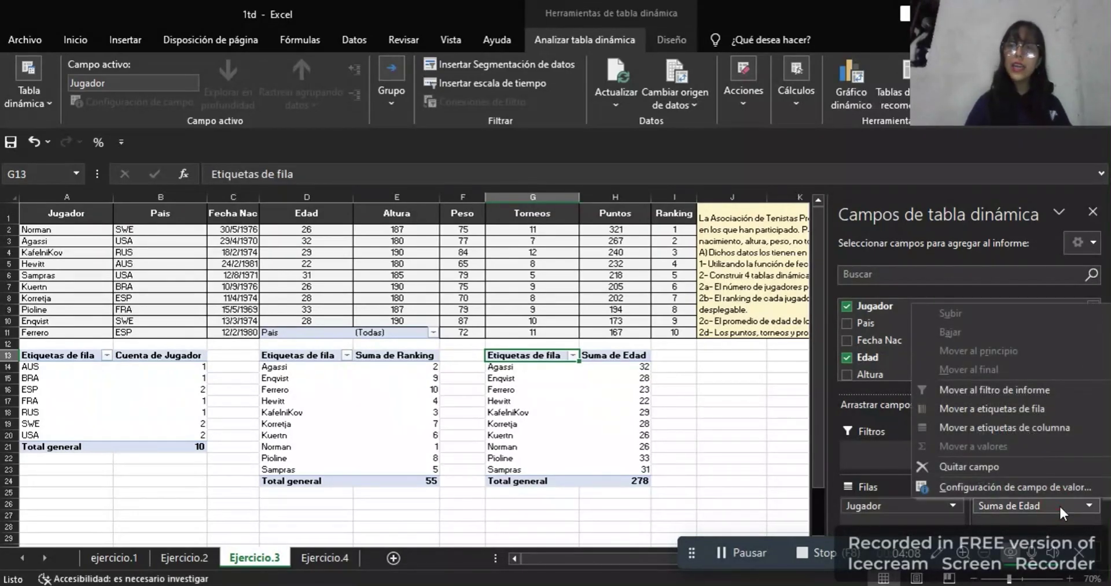
pyautogui.click(997, 487)
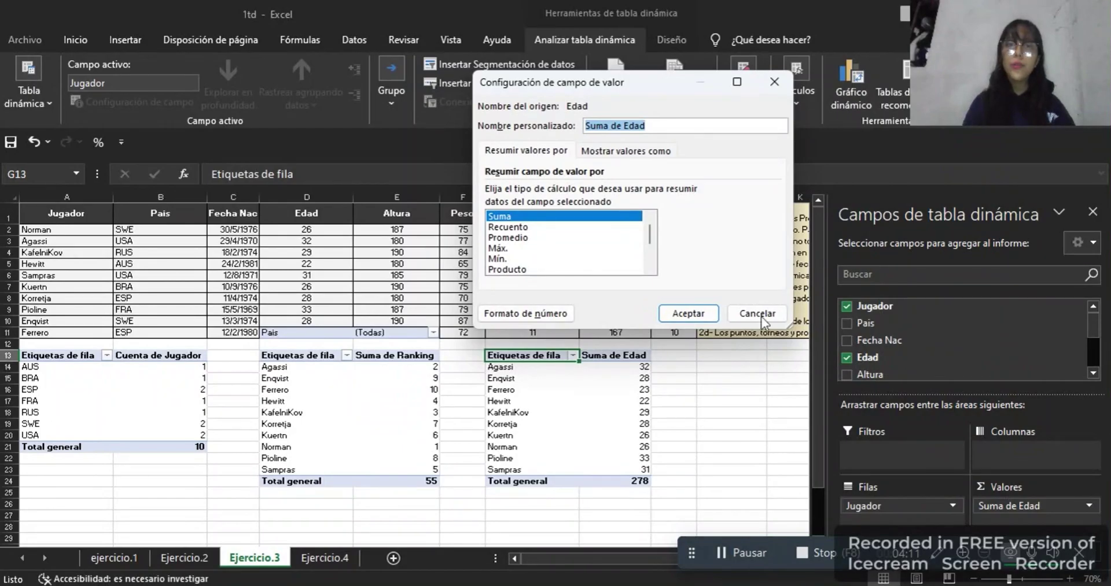
pyautogui.click(529, 238)
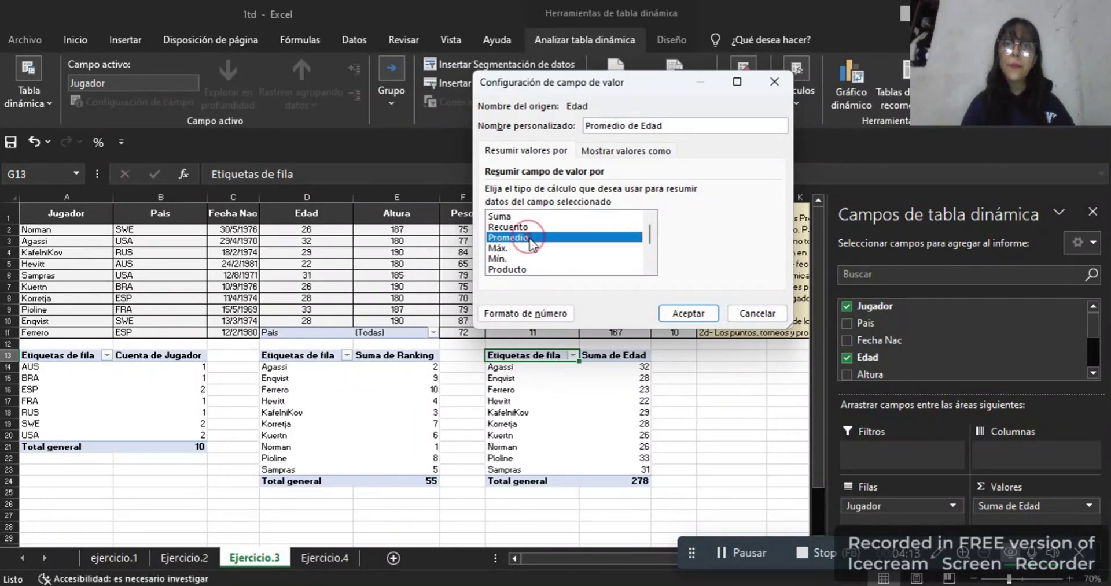
pyautogui.click(685, 314)
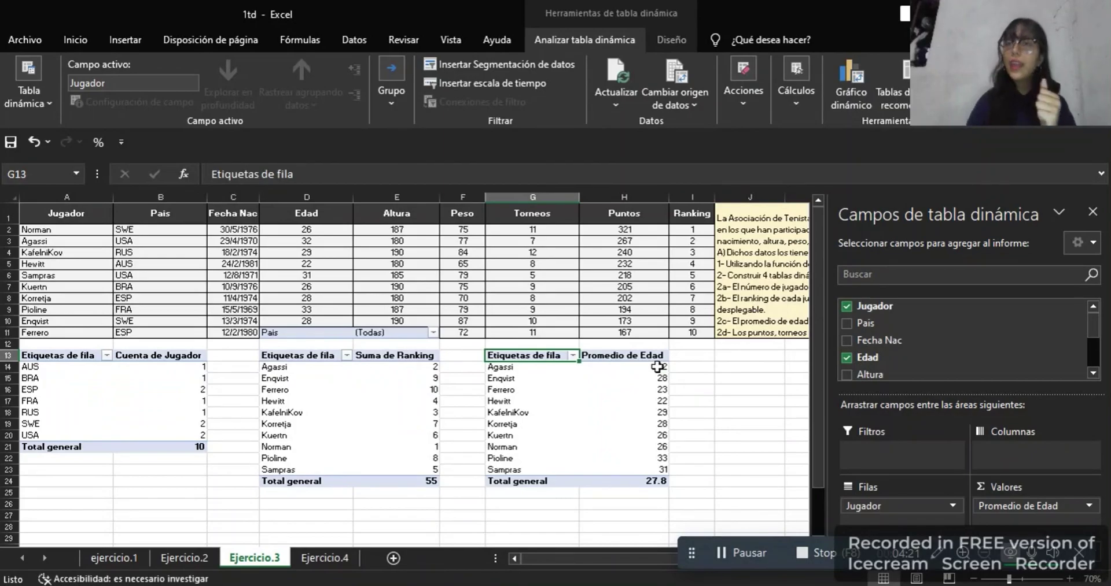
pyautogui.moveTo(657, 367)
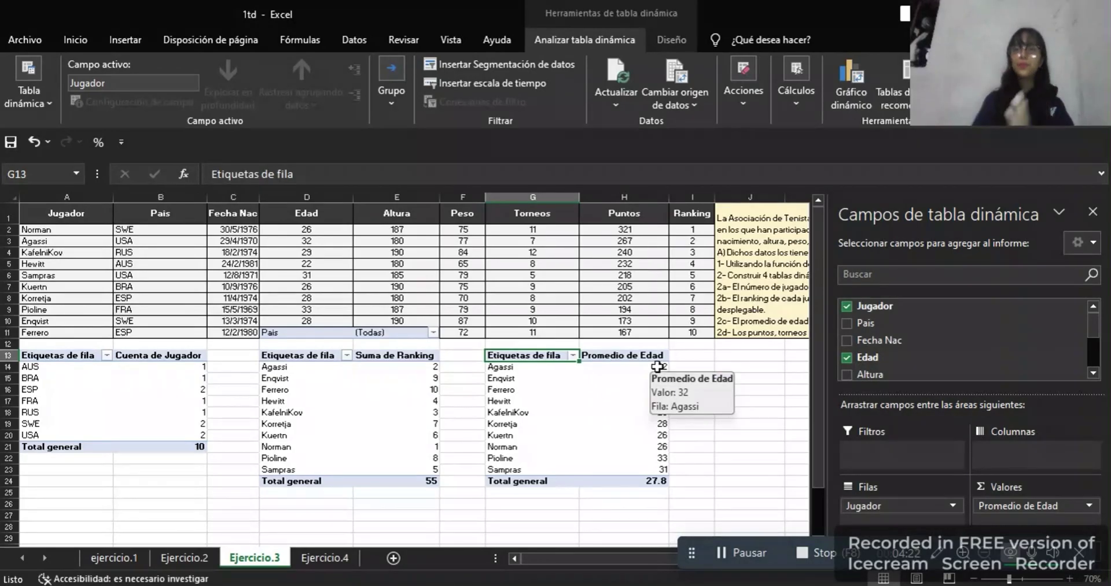
# Insert a fourth pivot table from the range A1:I11, placed on the existing worksheet Ejercicio.3 at cell J13
pyautogui.click(731, 356)
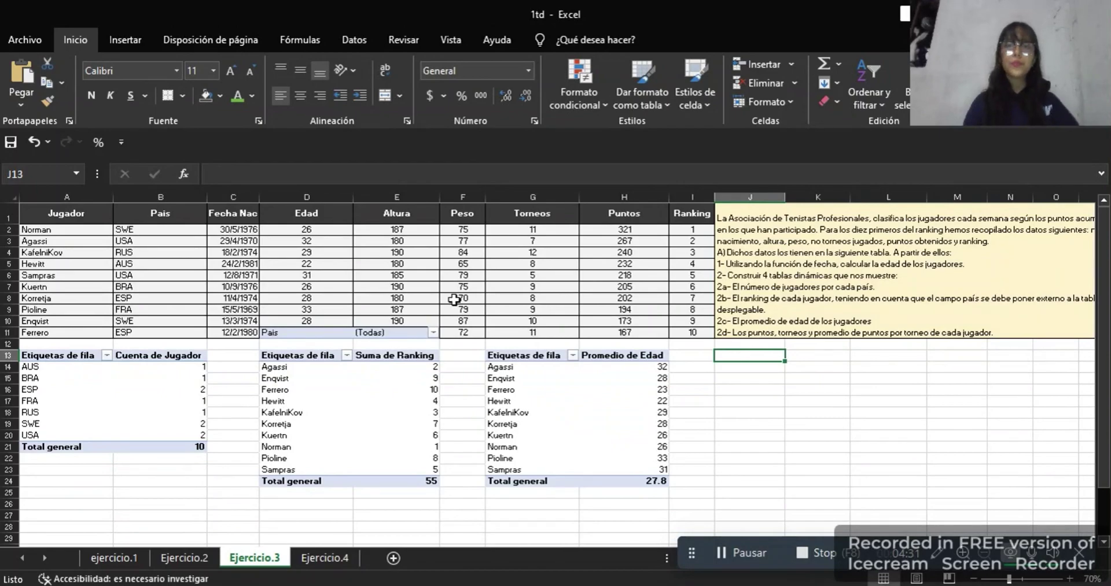
pyautogui.click(42, 208)
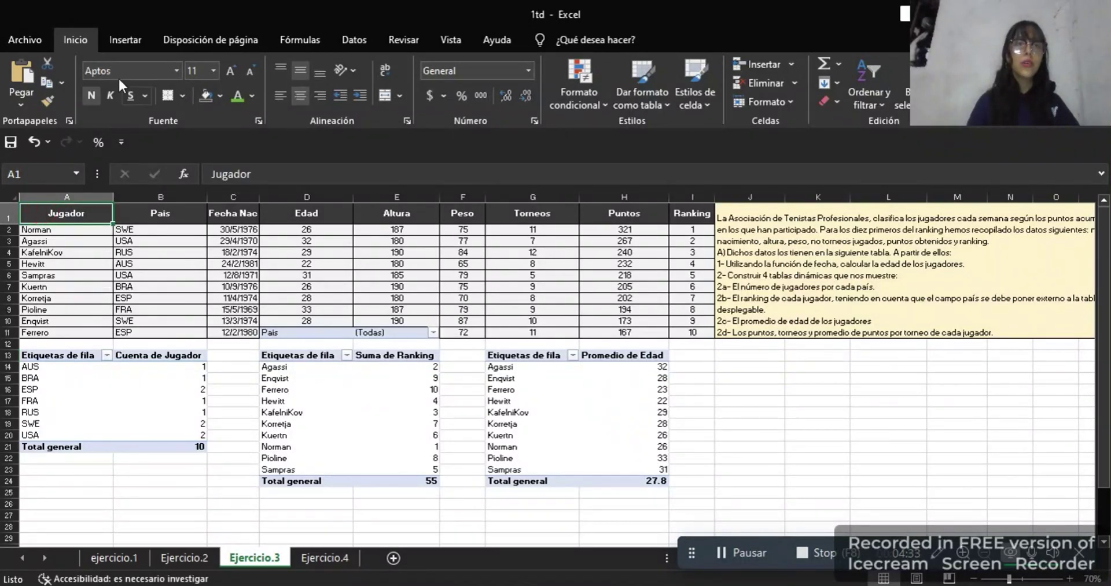
pyautogui.click(114, 37)
pyautogui.click(30, 71)
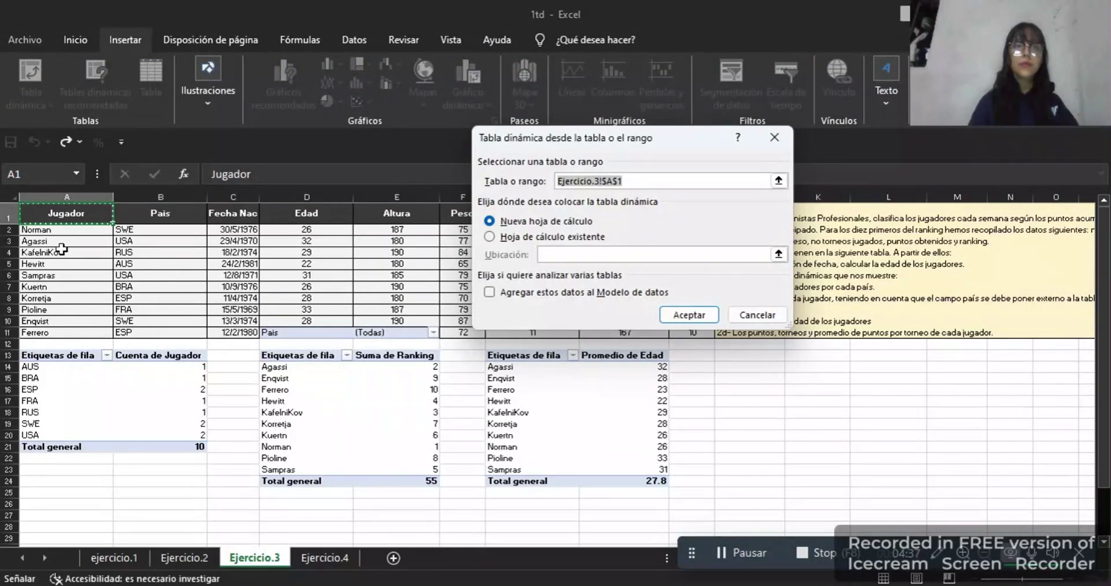
pyautogui.moveTo(63, 217); pyautogui.dragTo(678, 332)
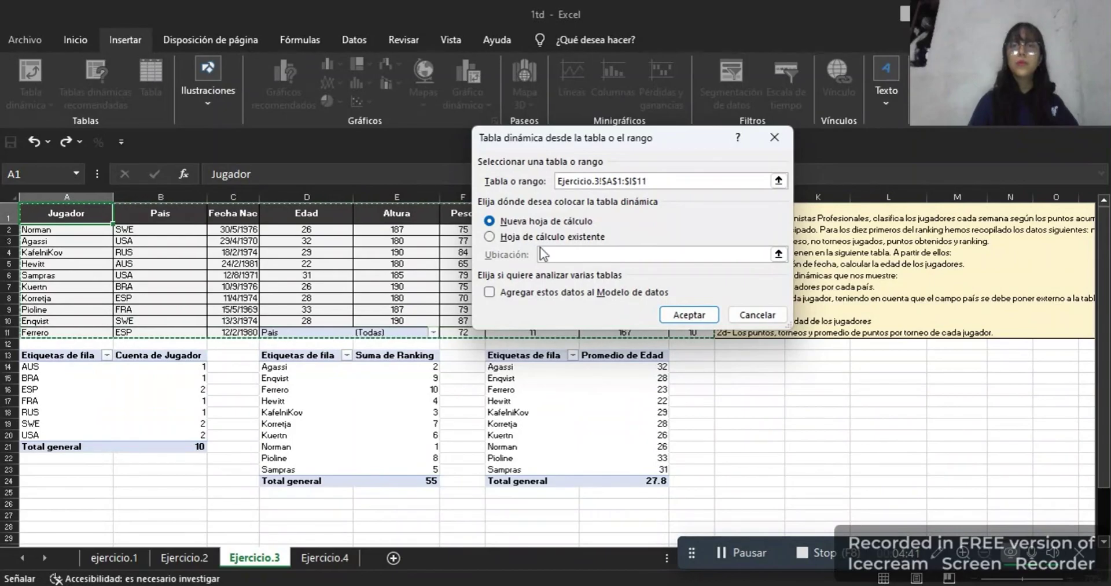
pyautogui.click(490, 237)
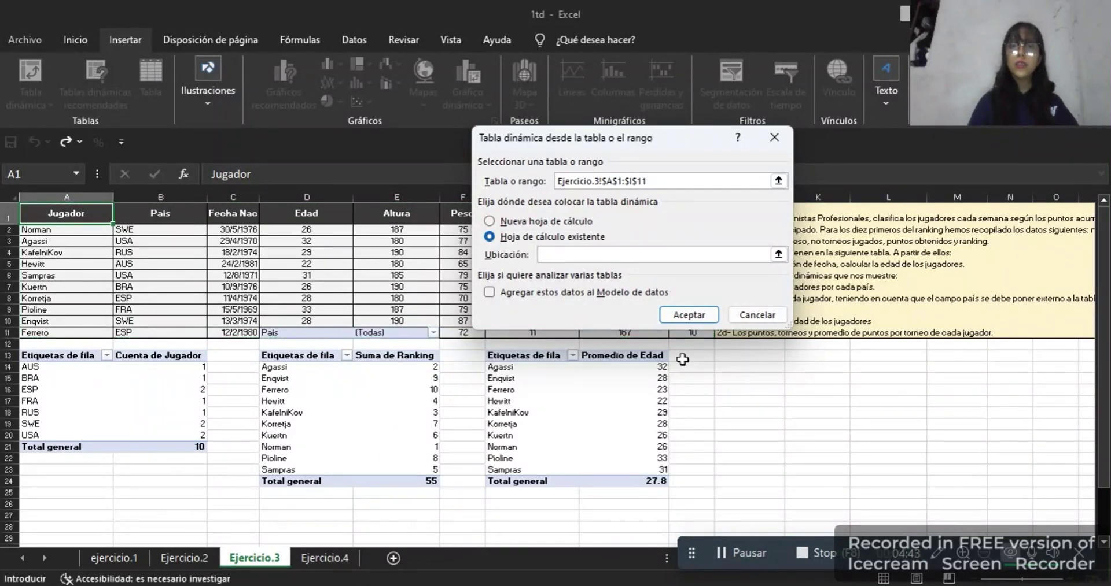
pyautogui.click(733, 359)
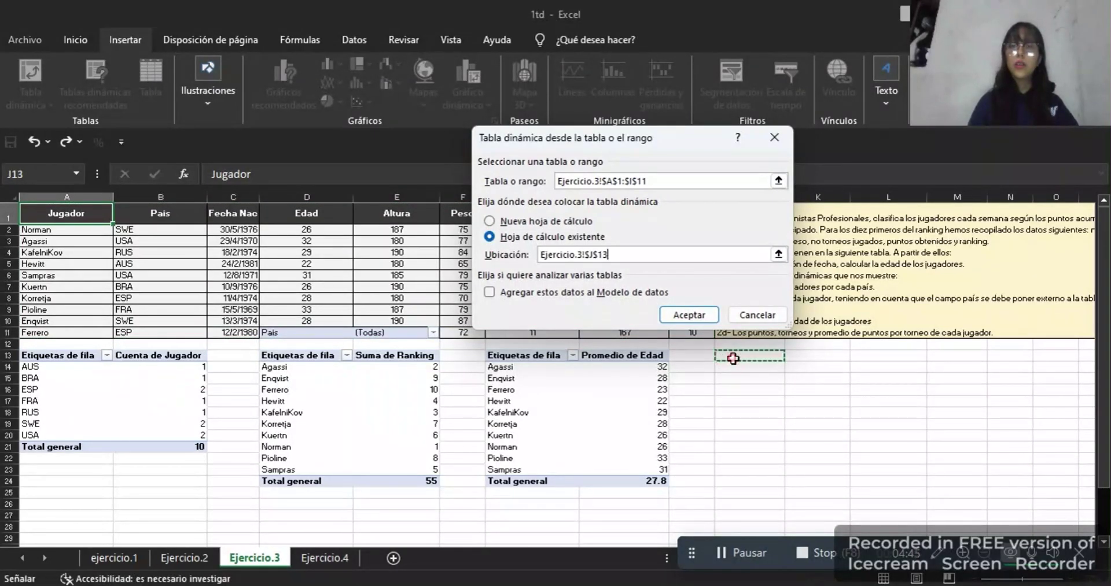
pyautogui.click(689, 315)
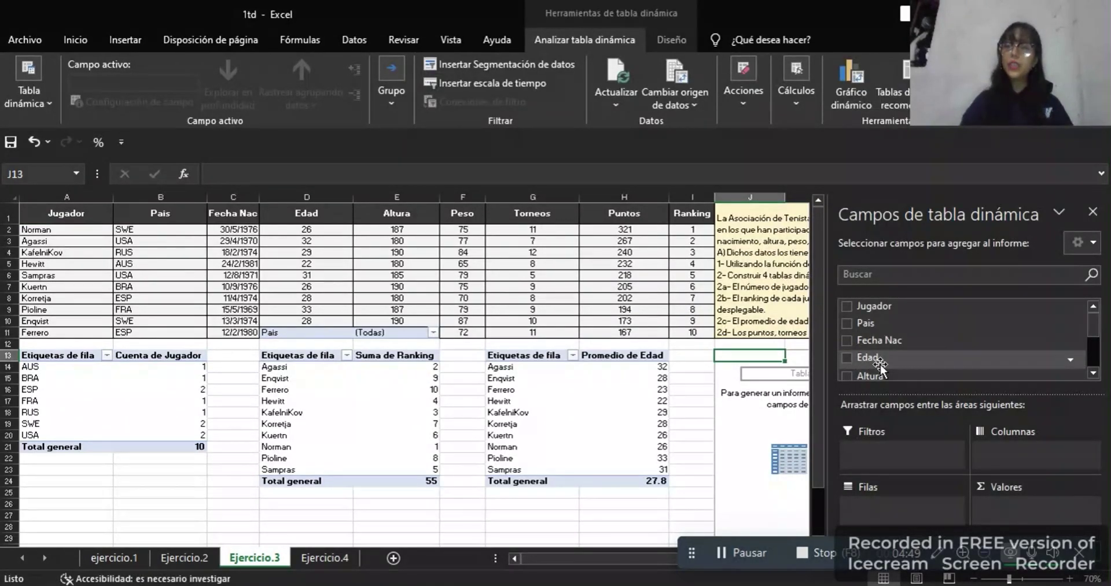
# Set up the pivot table at J13 with Jugador as rows and the sums of Torneos and Puntos as values
pyautogui.click(845, 306)
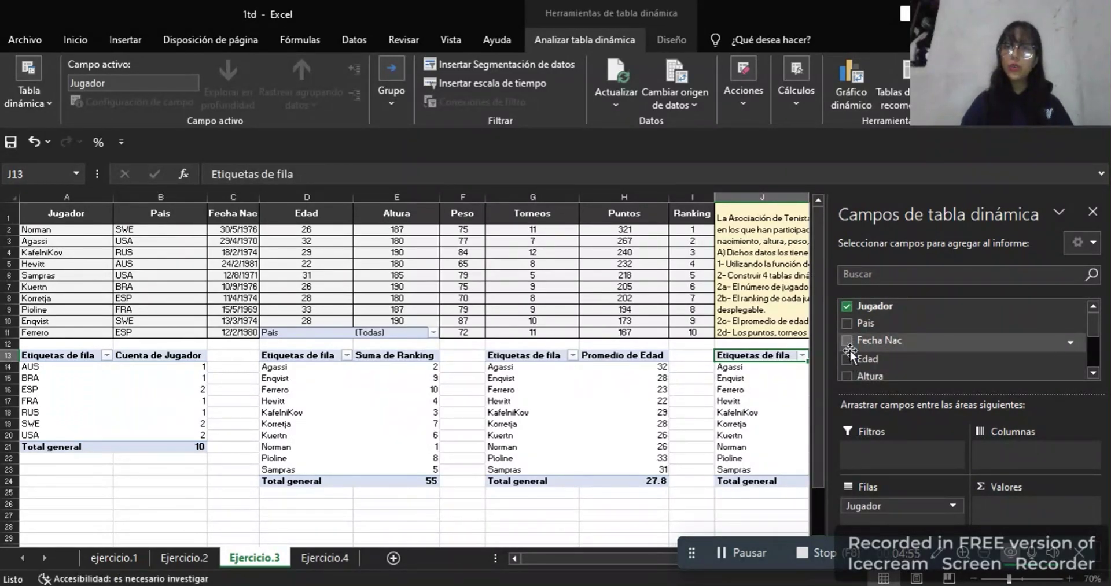
pyautogui.moveTo(1095, 325); pyautogui.dragTo(1096, 353)
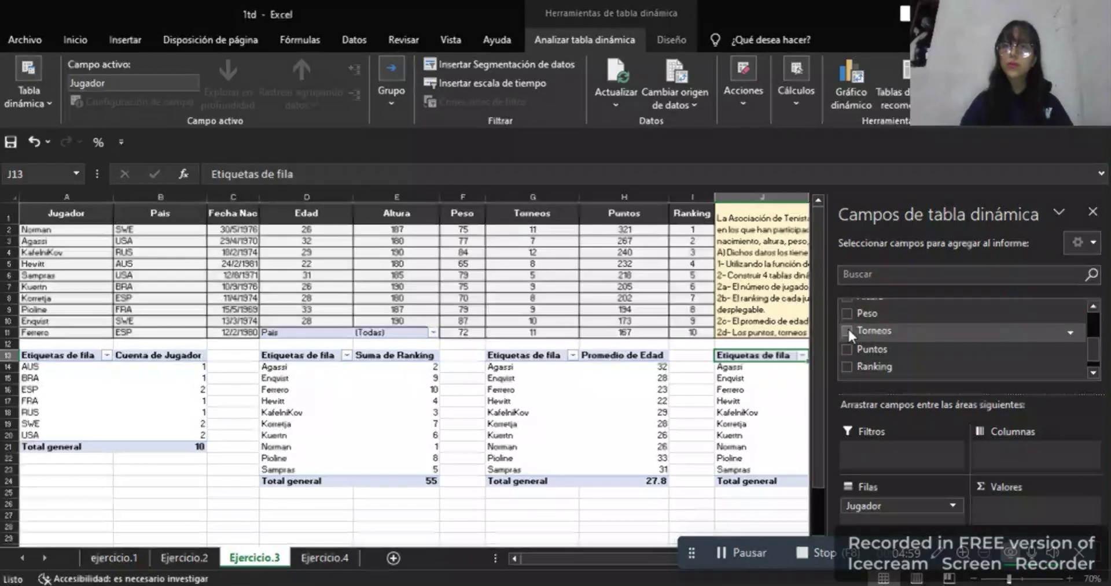
pyautogui.click(847, 330)
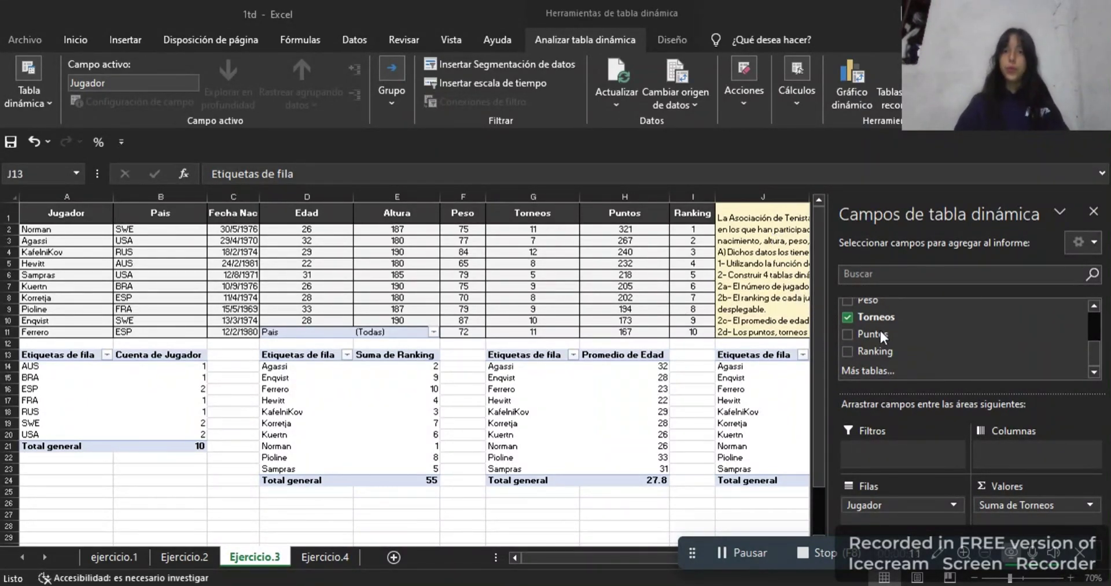
pyautogui.click(843, 333)
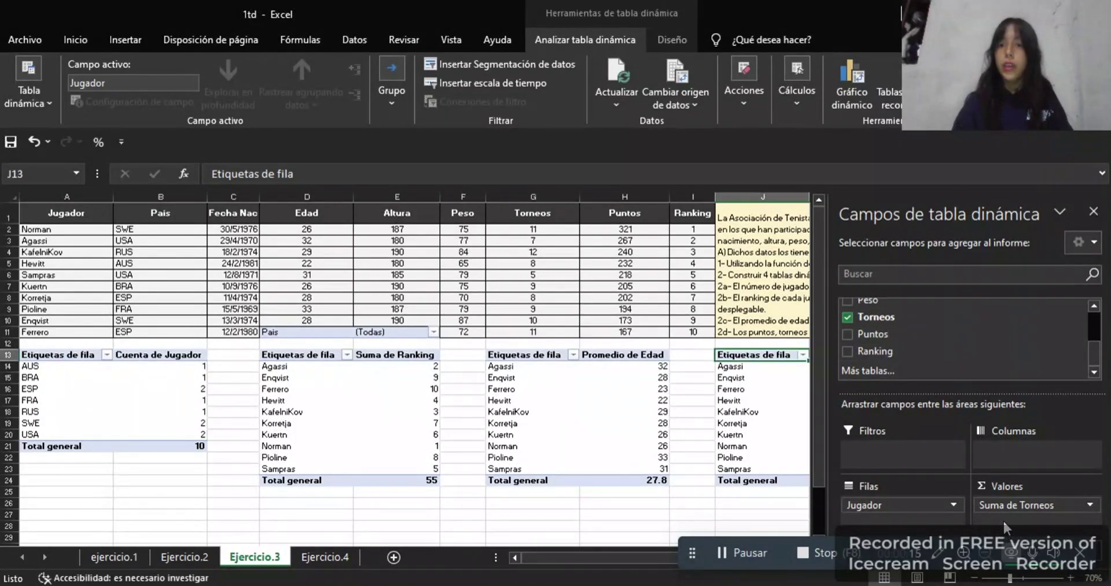
pyautogui.click(848, 334)
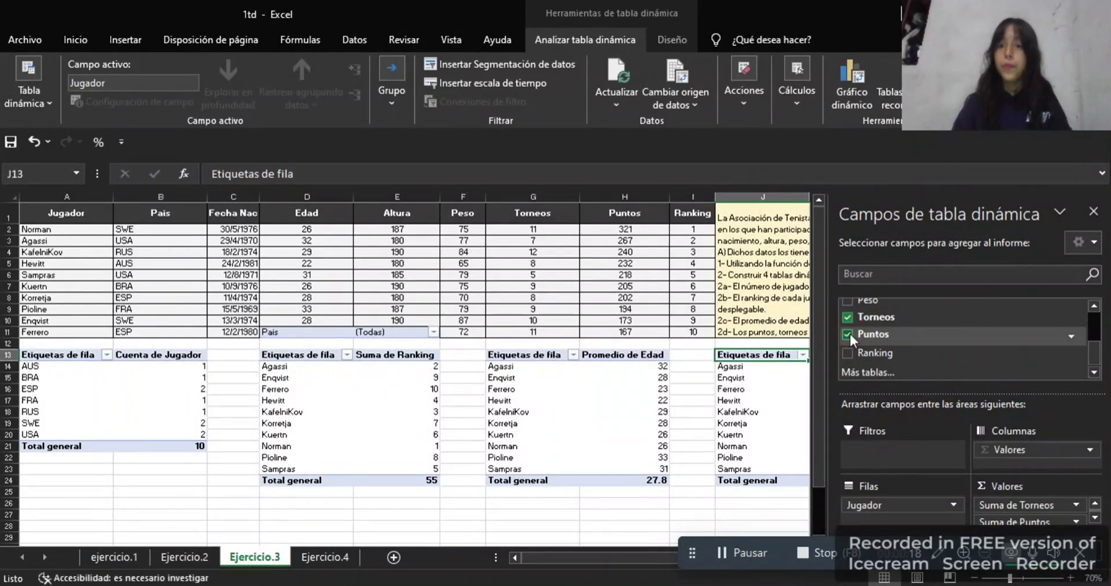
# Summarize the Puntos values of the pivot table at J13 by average (Promedio)
pyautogui.click(1076, 521)
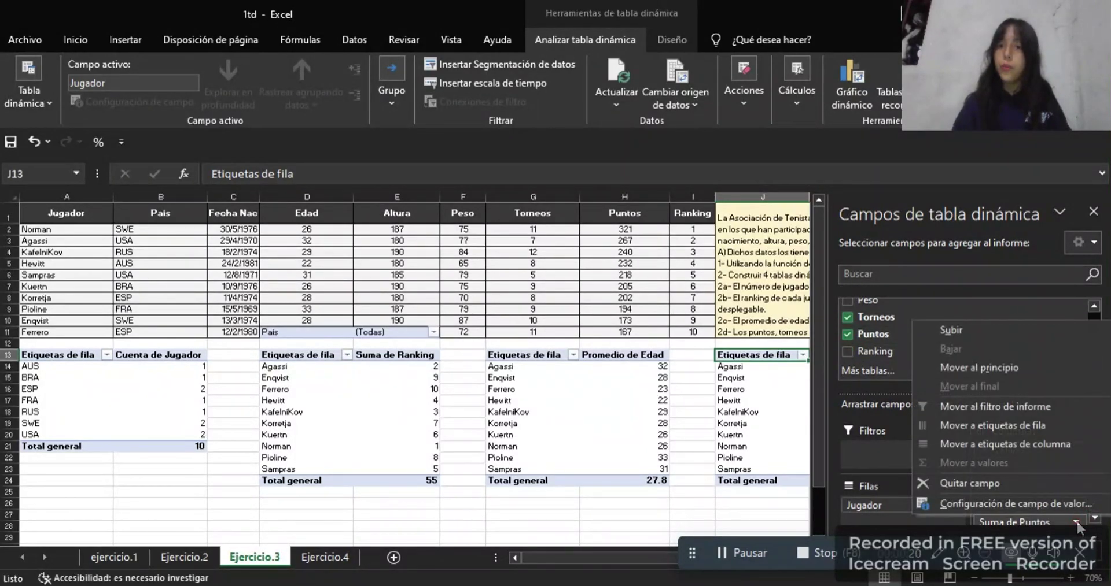
pyautogui.click(1050, 502)
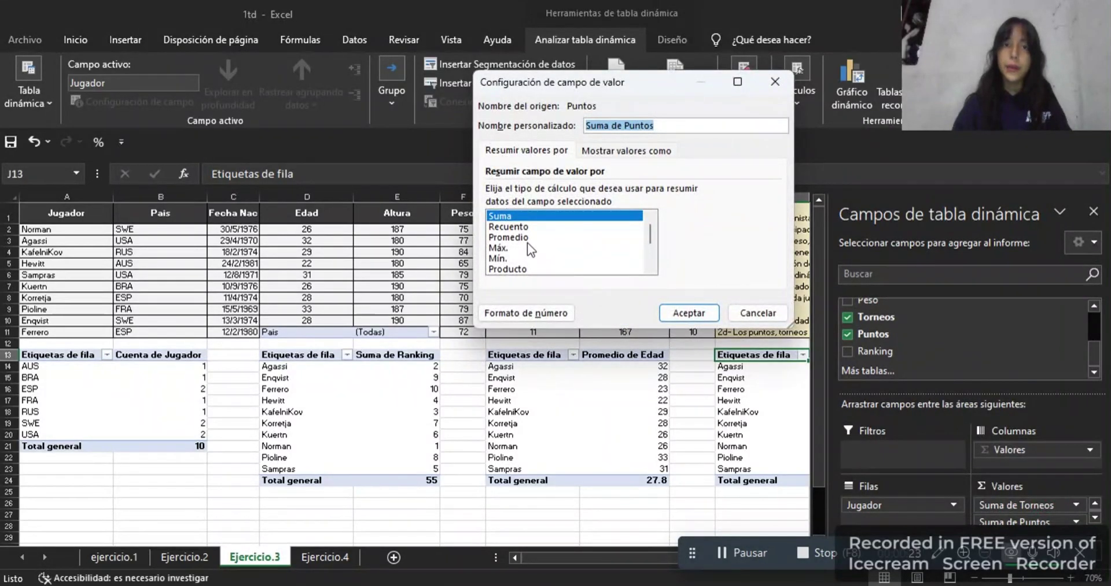
pyautogui.click(509, 237)
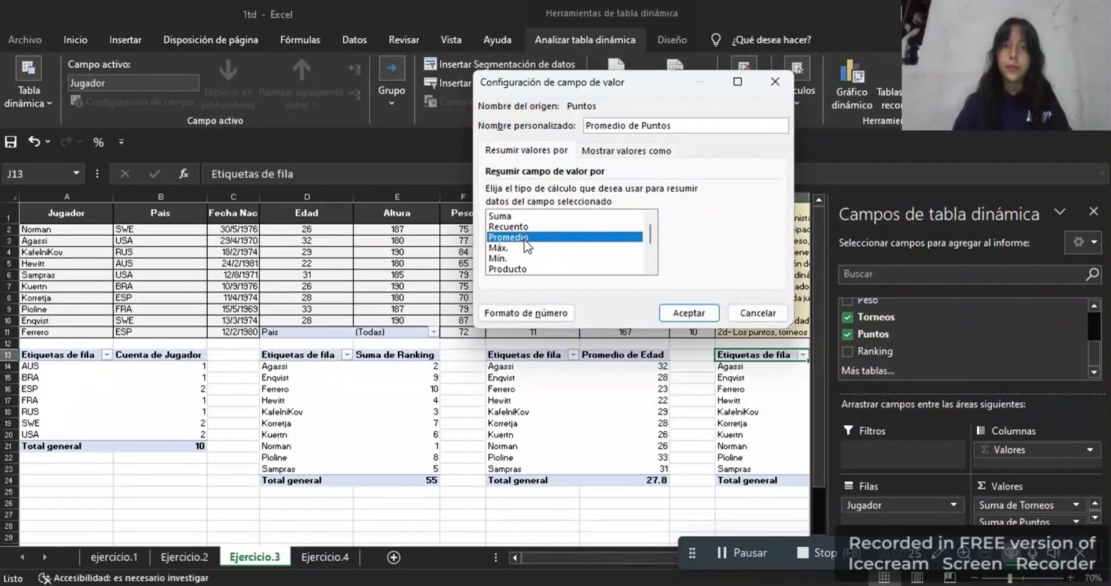
pyautogui.click(682, 314)
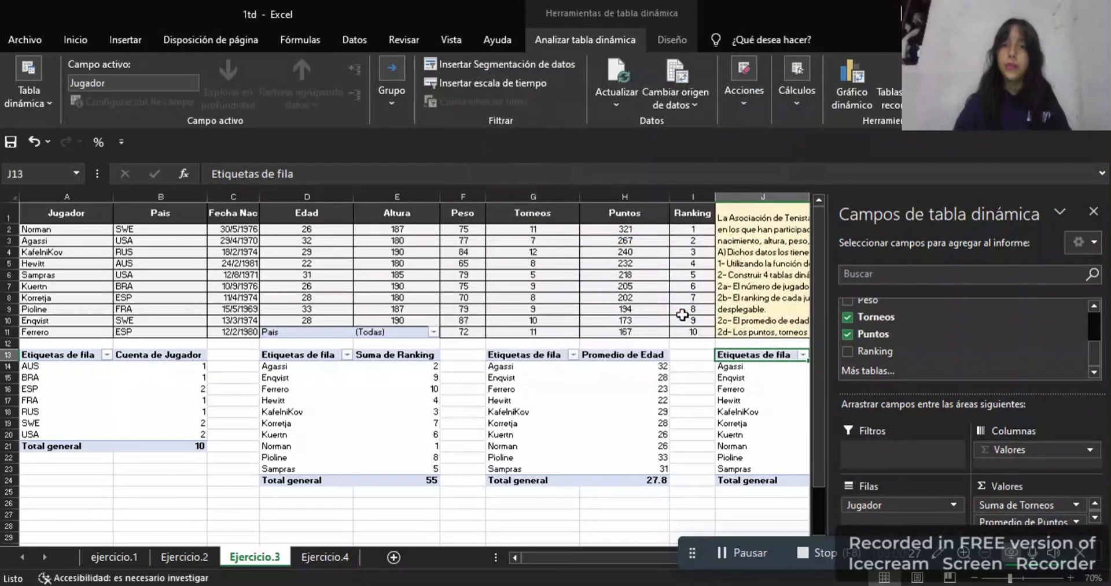
pyautogui.moveTo(574, 551); pyautogui.dragTo(539, 557)
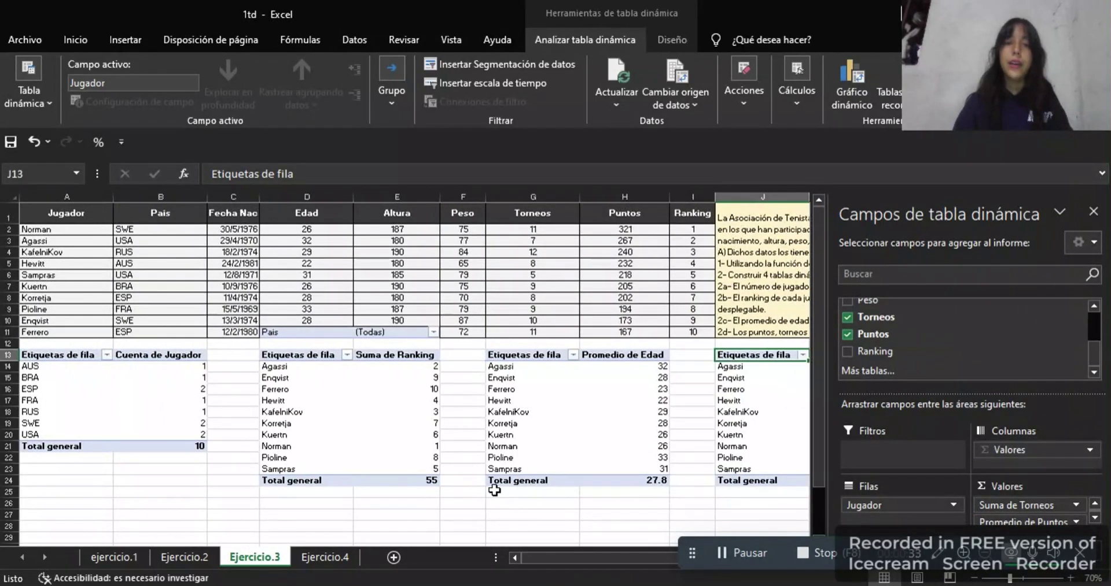
pyautogui.click(469, 490)
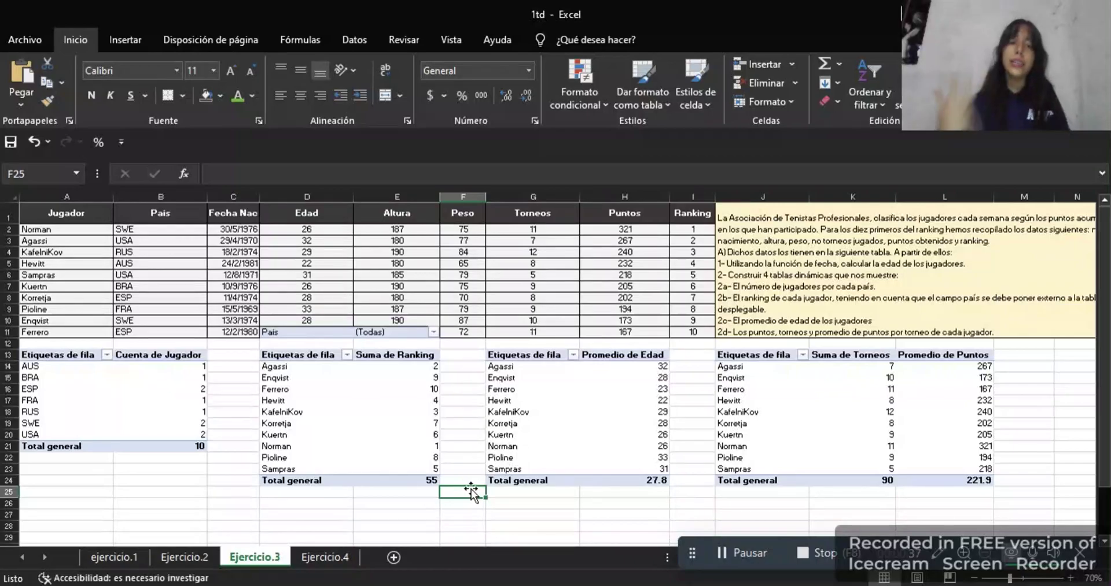
# On the sheet Ejercicio.4, insert a pivot table from the range A1:F18, placed on the same worksheet at cell G10
pyautogui.click(342, 556)
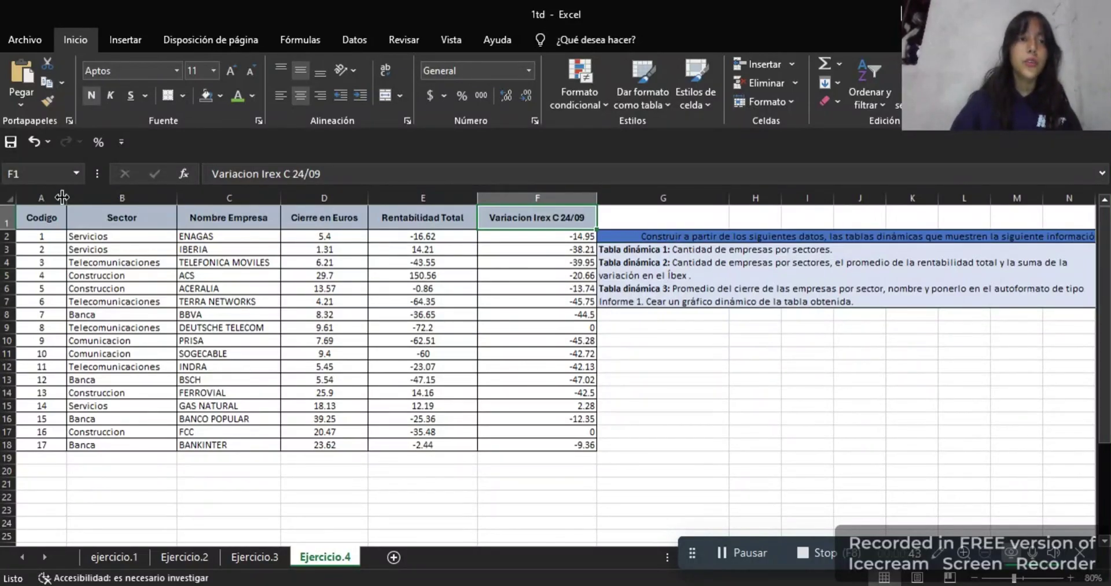
pyautogui.click(55, 218)
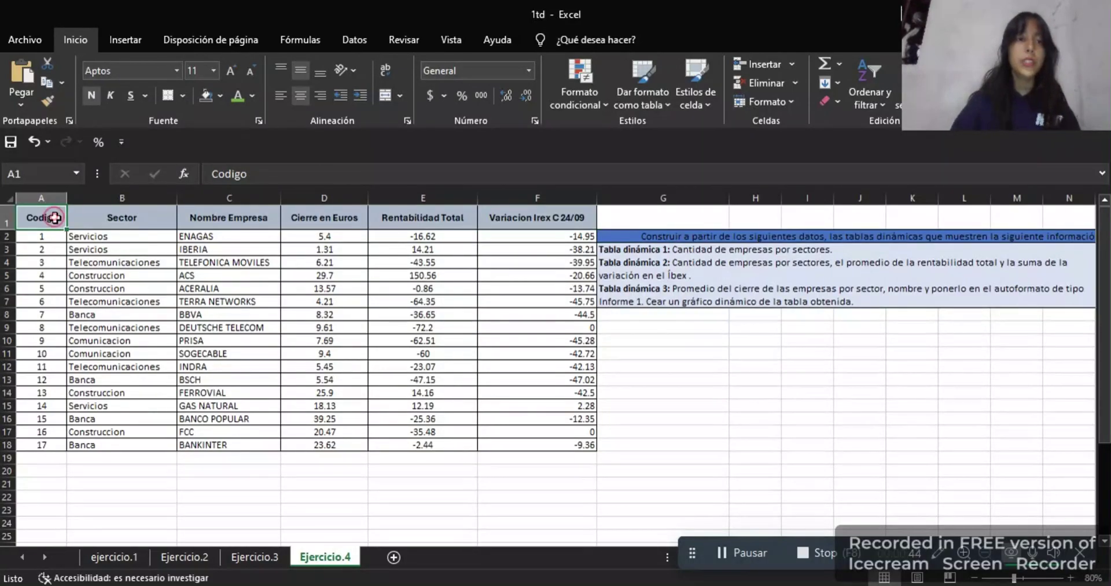
pyautogui.click(105, 48)
pyautogui.click(35, 74)
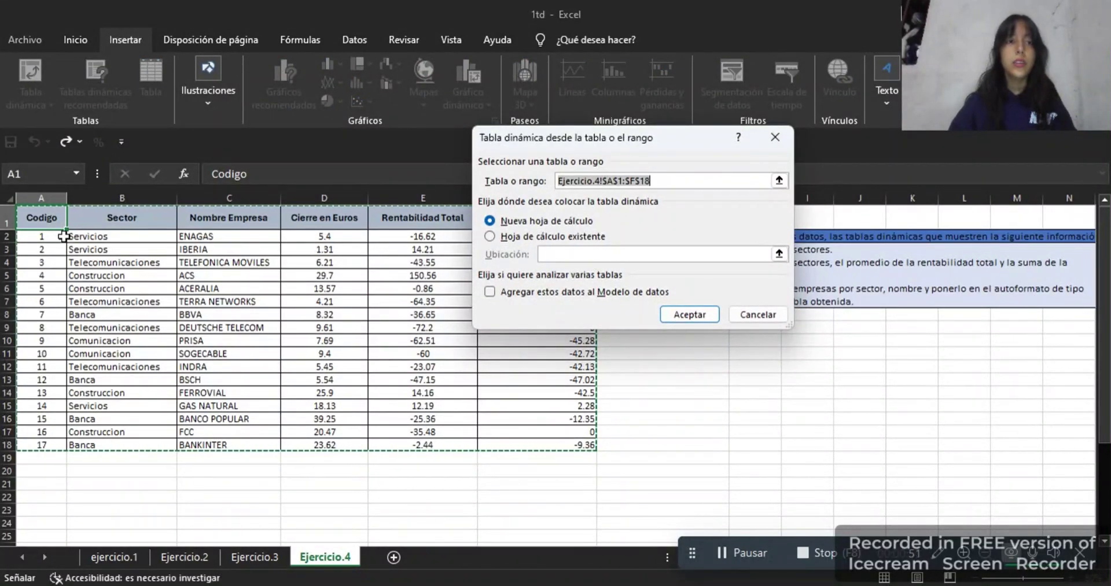
pyautogui.moveTo(45, 220); pyautogui.dragTo(521, 444)
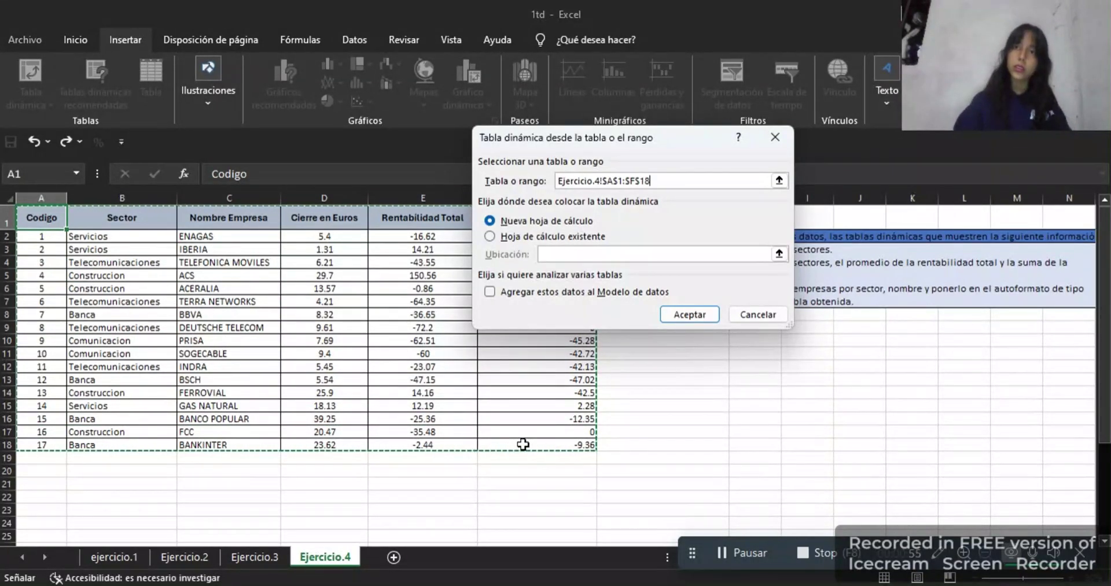
pyautogui.click(491, 237)
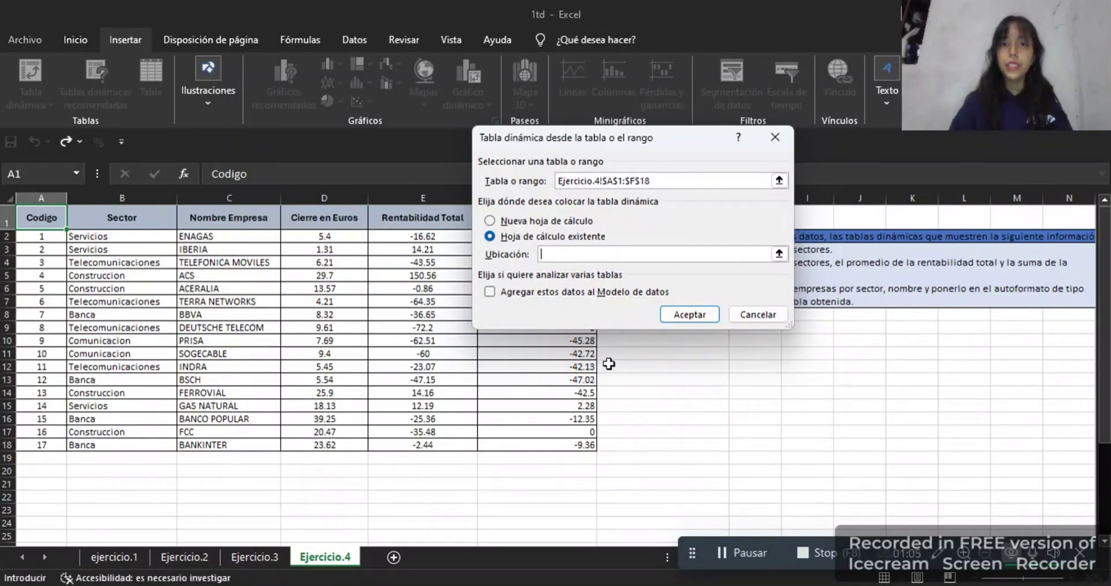
pyautogui.click(635, 342)
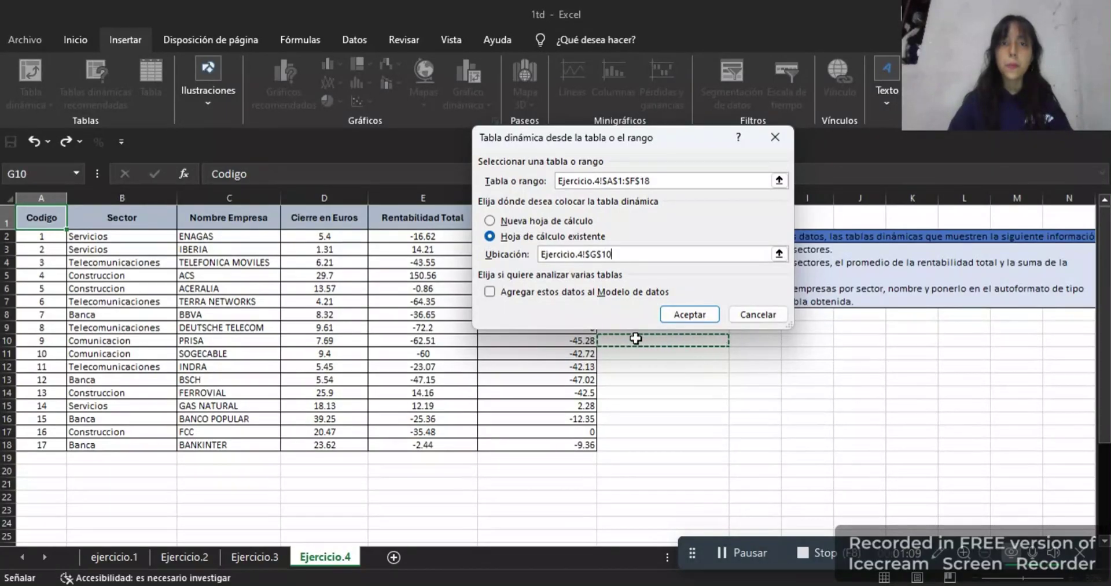
pyautogui.moveTo(680, 135); pyautogui.dragTo(587, 116)
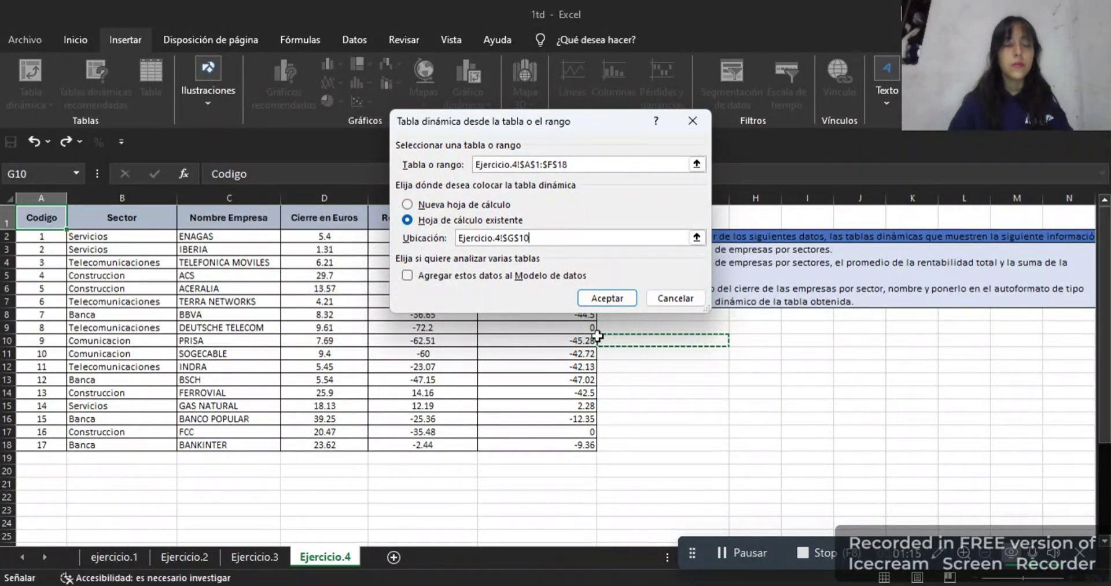
pyautogui.click(595, 300)
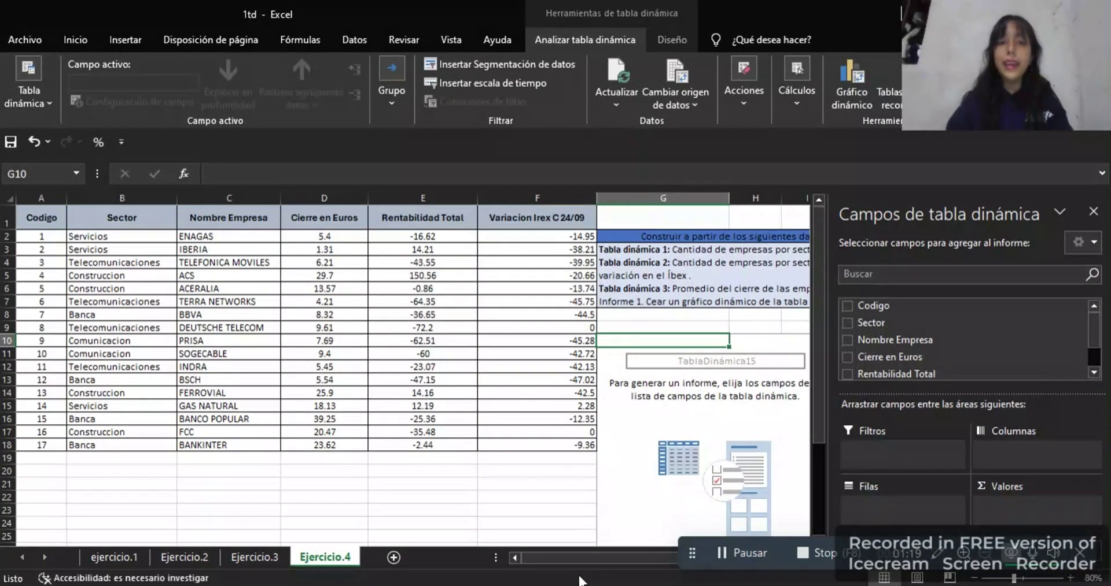
# Set up the pivot table at G10 with Sector as rows and the count of Nombre Empresa as values
pyautogui.click(576, 557)
pyautogui.moveTo(575, 557); pyautogui.dragTo(647, 561)
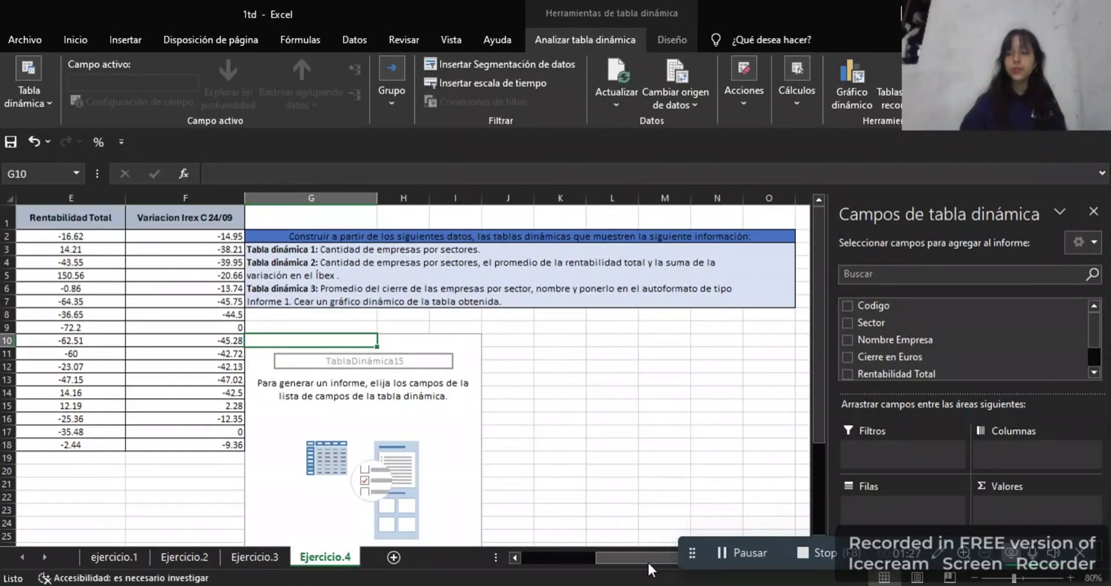
pyautogui.click(846, 322)
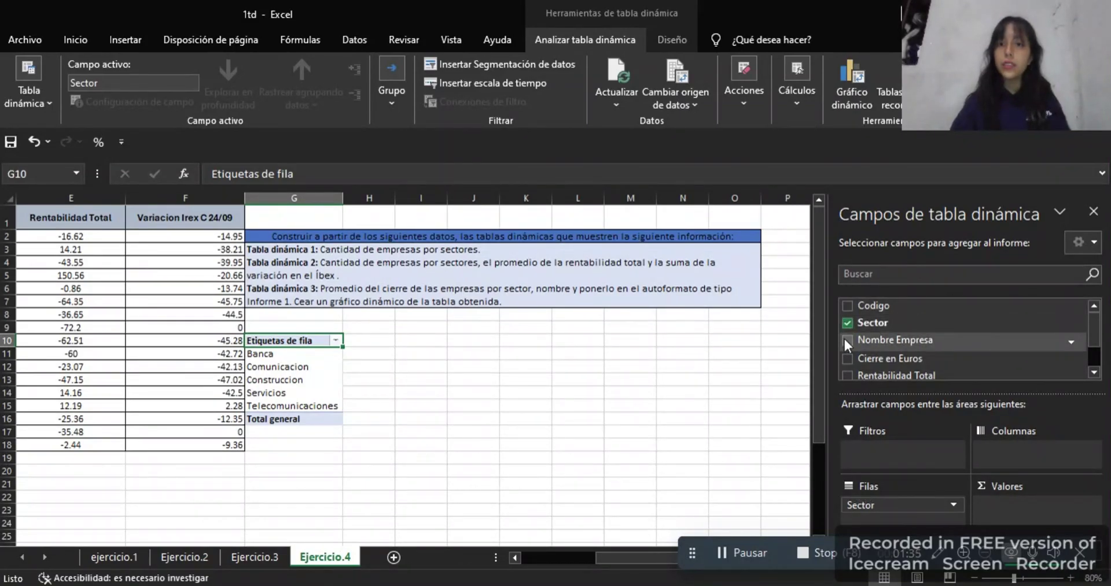
pyautogui.moveTo(841, 334); pyautogui.dragTo(1014, 501)
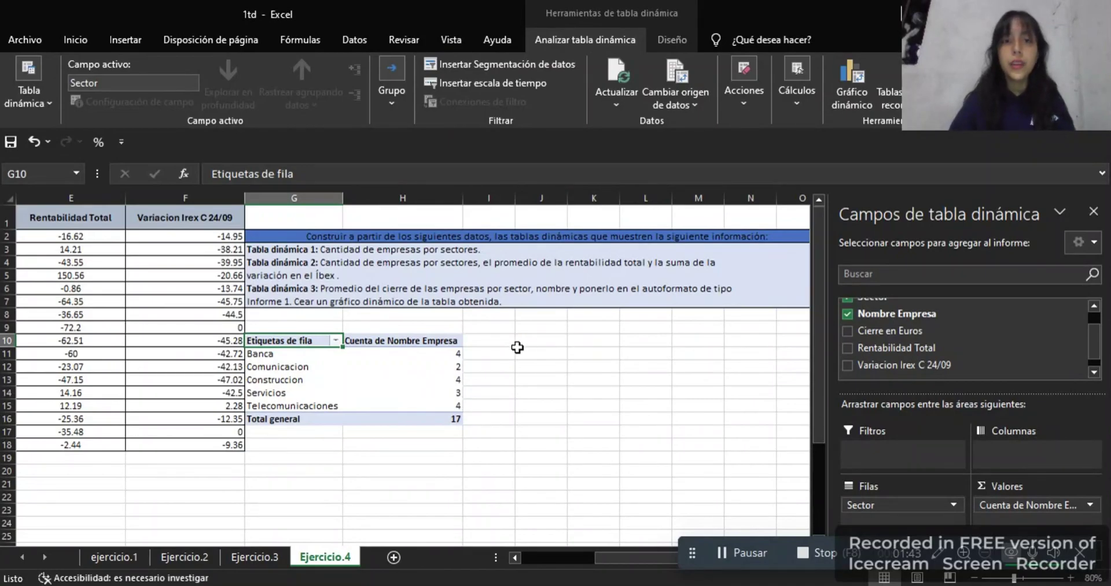
# Insert a pivot table from the range A1:F18, placed on the same worksheet at cell J10
pyautogui.moveTo(640, 554); pyautogui.dragTo(496, 546)
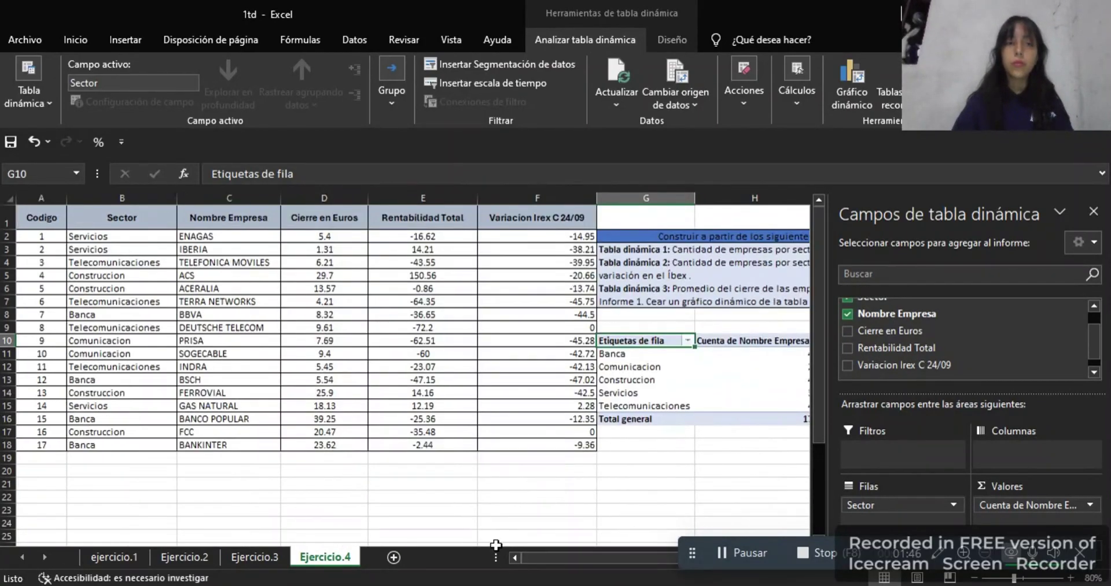
pyautogui.click(32, 216)
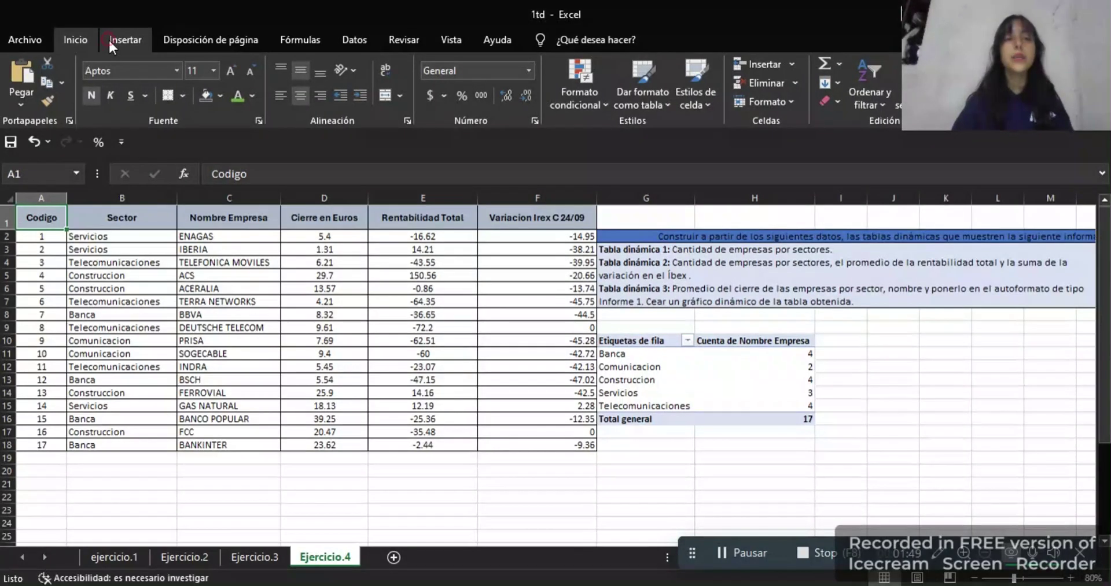
pyautogui.click(109, 39)
pyautogui.click(30, 71)
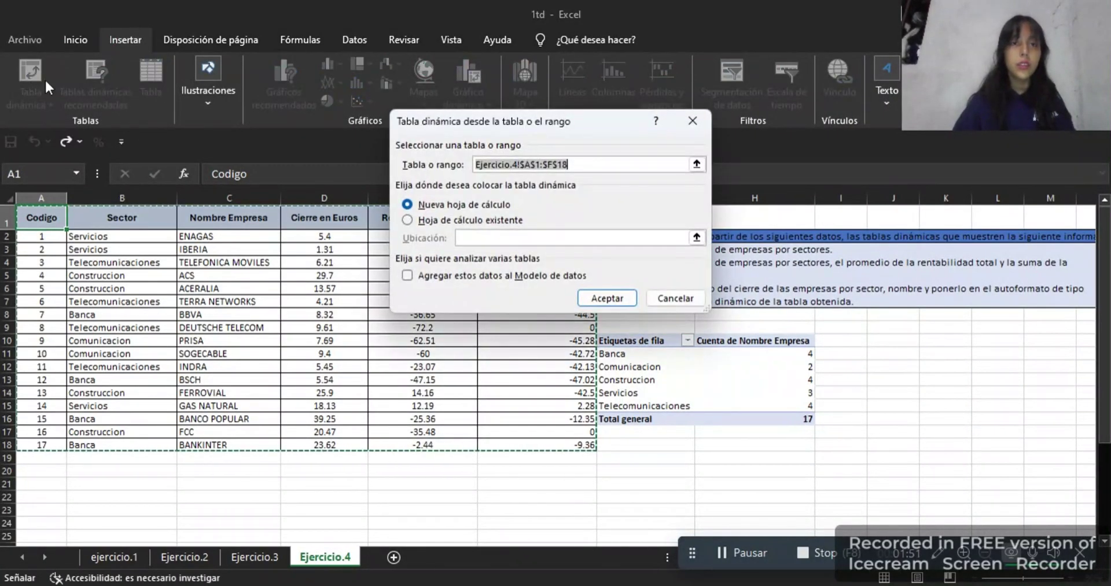
pyautogui.moveTo(39, 209); pyautogui.dragTo(580, 448)
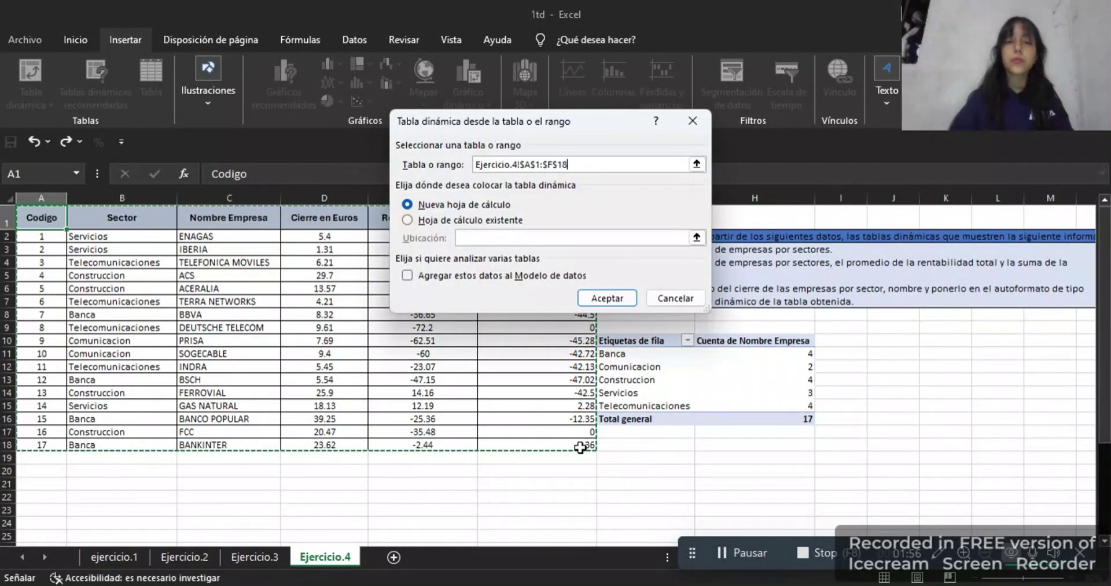
pyautogui.click(410, 220)
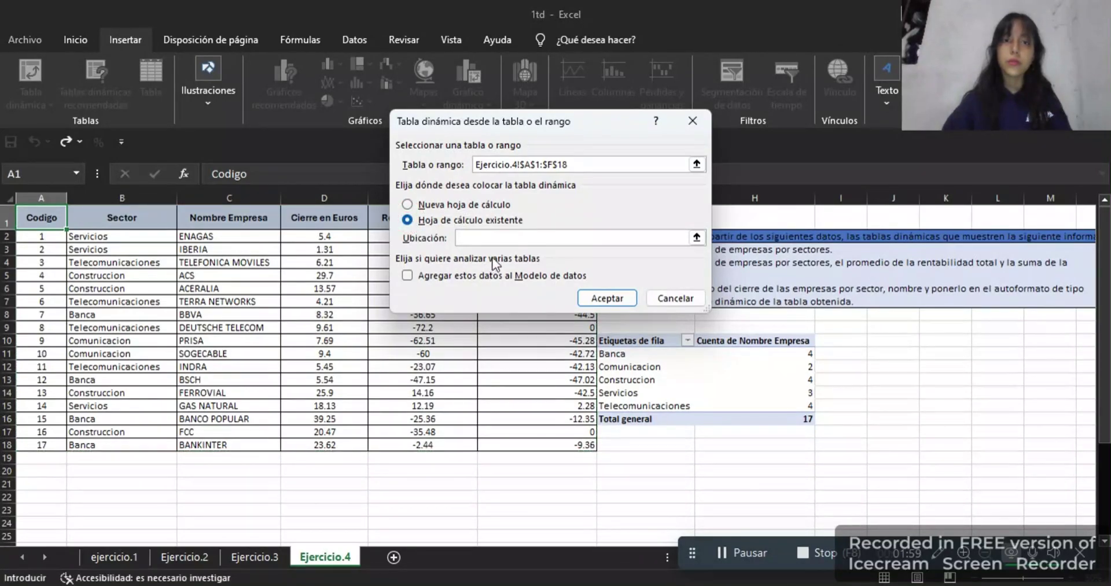
pyautogui.click(892, 341)
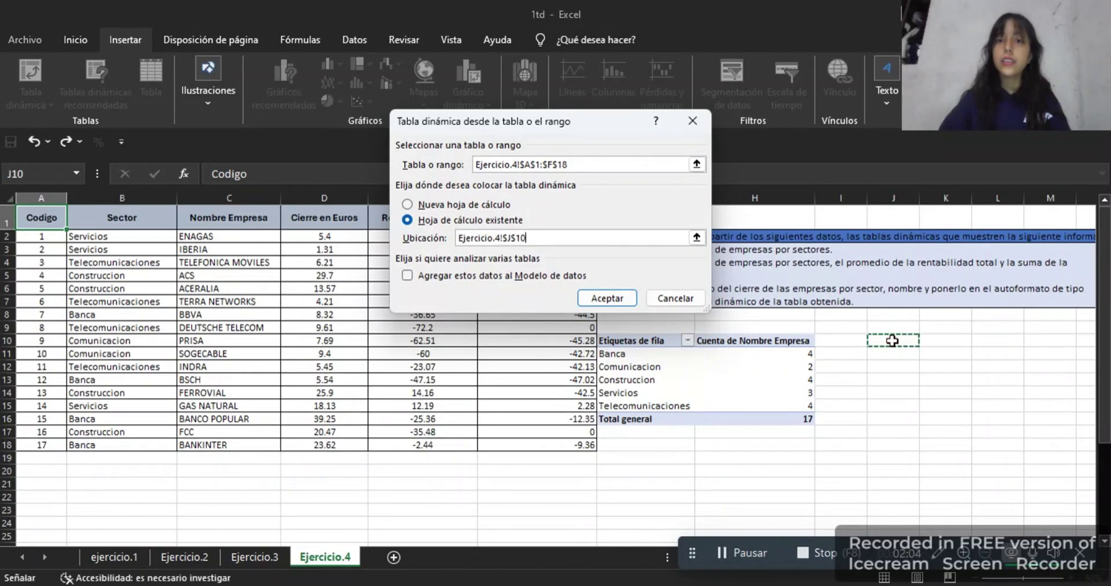
pyautogui.click(615, 299)
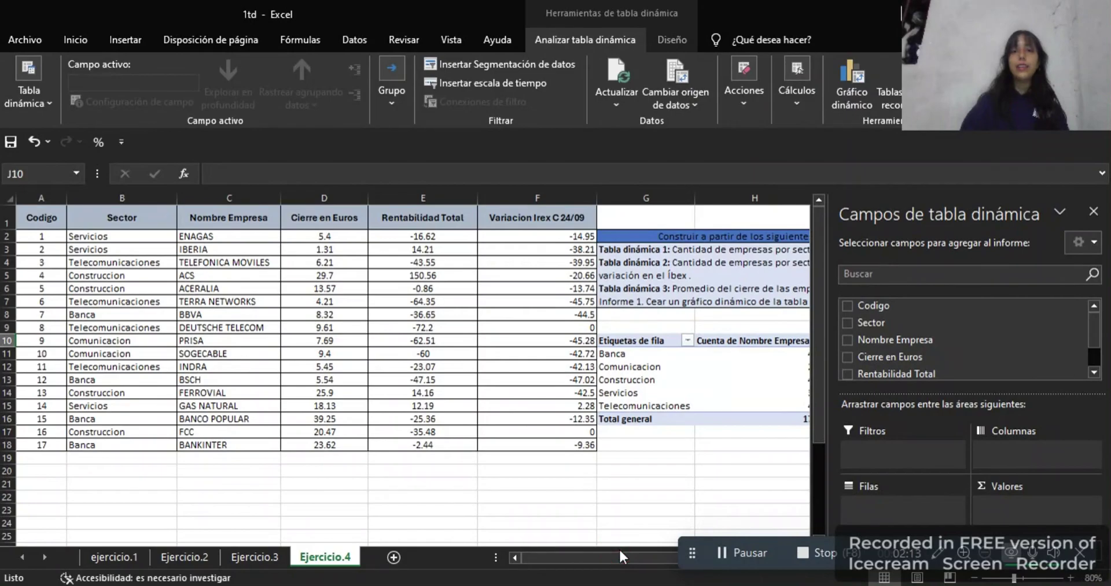
# Set up the pivot table at J10 with Sector as rows and the sum of Rentabilidad Total as values
pyautogui.moveTo(637, 556); pyautogui.dragTo(711, 560)
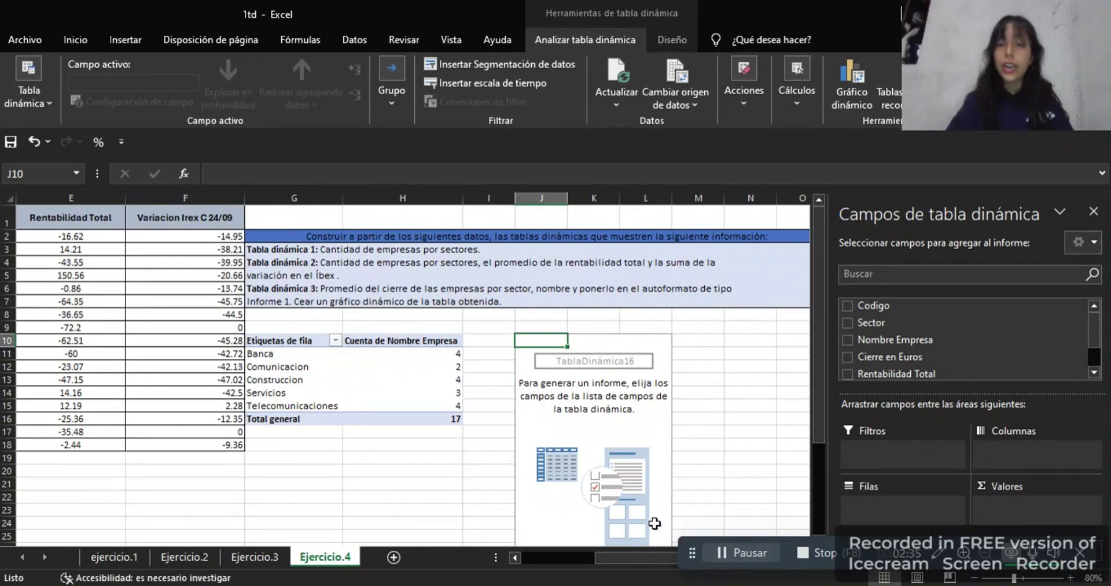
pyautogui.click(847, 323)
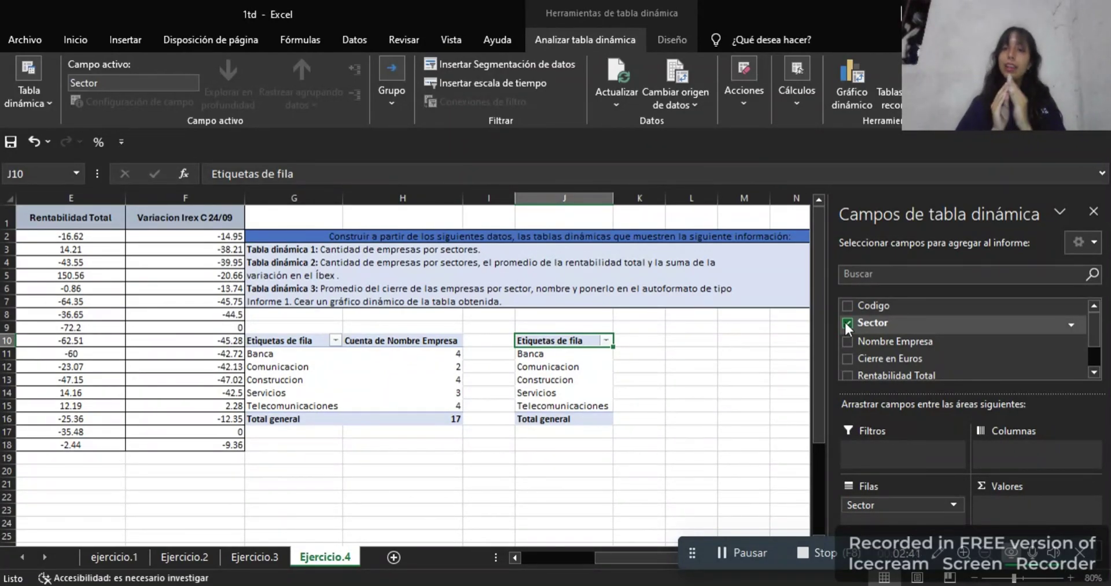
pyautogui.click(846, 373)
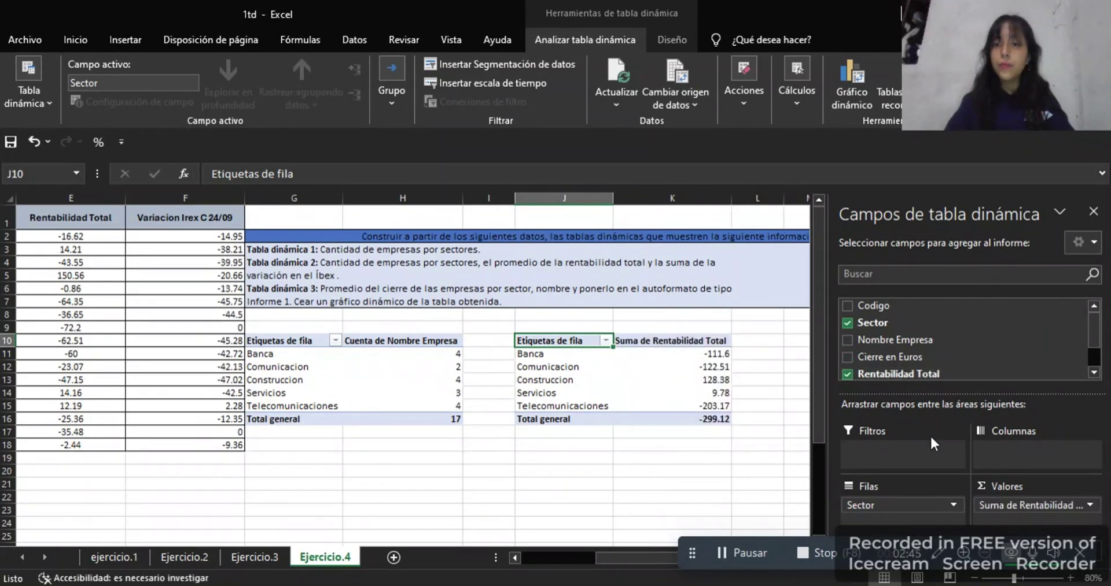
# Summarize Rentabilidad Total by average (Promedio) in the pivot table at J10 and add the sum of Cierre en Euros as a second value
pyautogui.click(1083, 507)
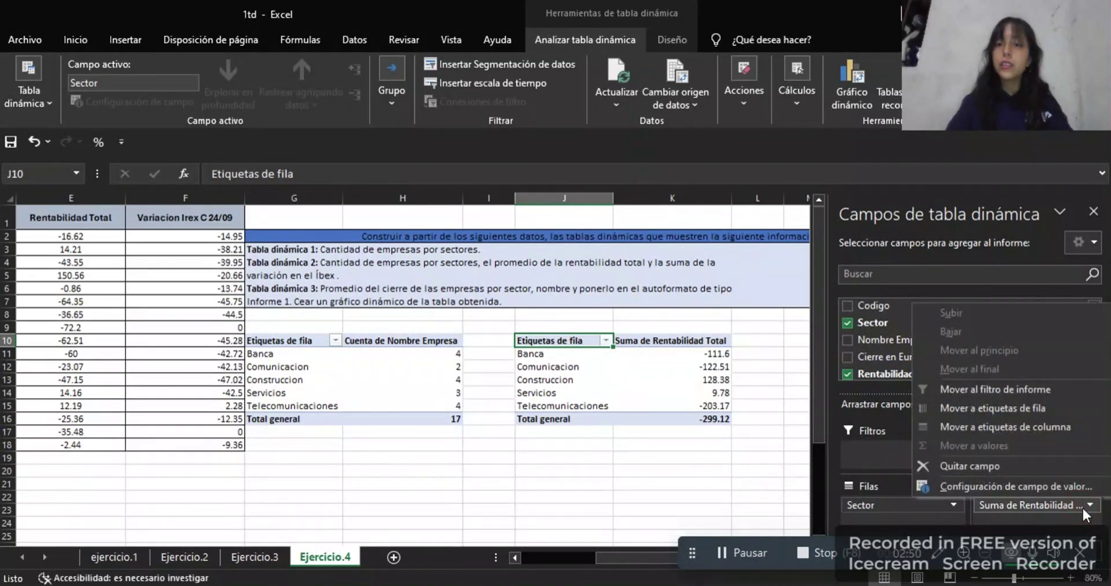
pyautogui.click(1049, 485)
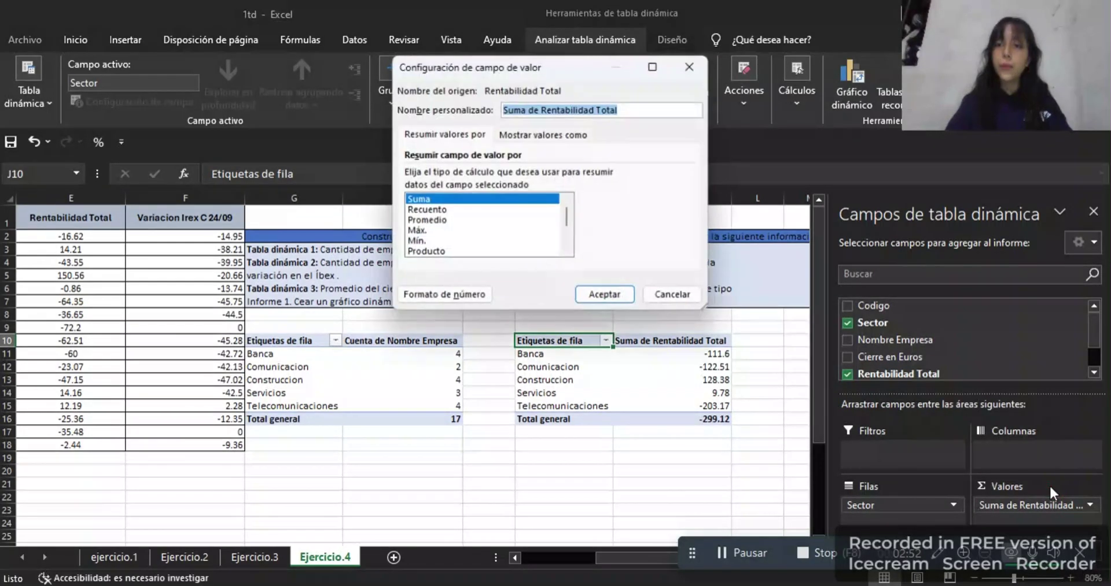
pyautogui.click(517, 221)
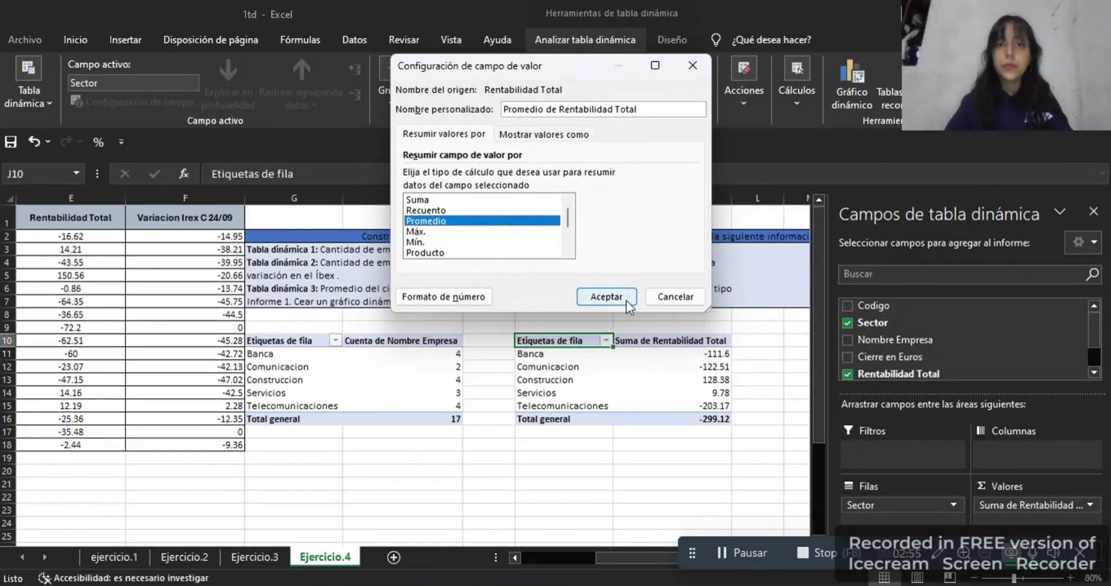
pyautogui.click(606, 296)
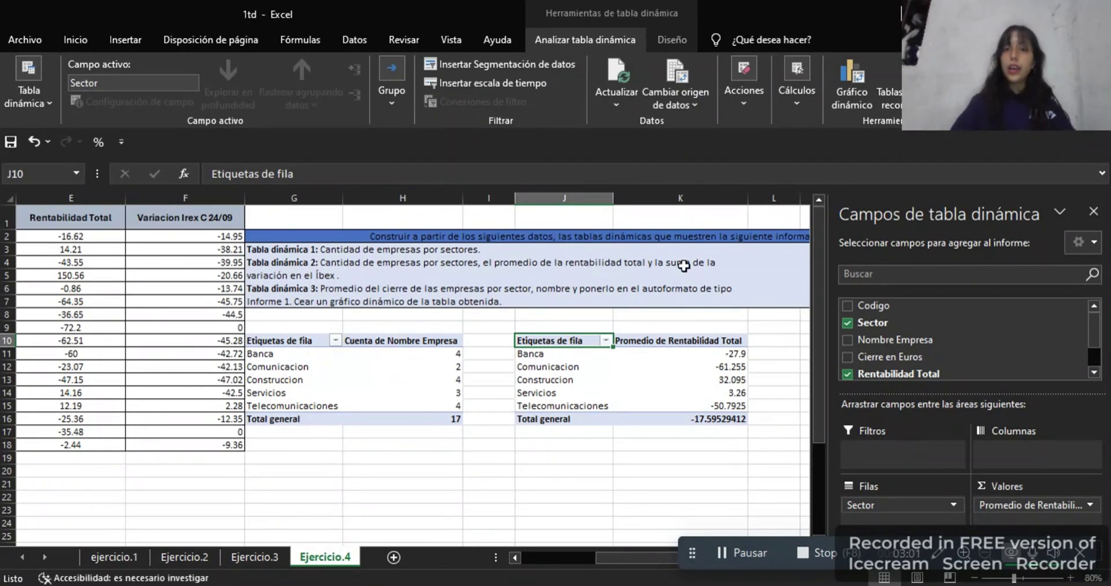
pyautogui.click(847, 358)
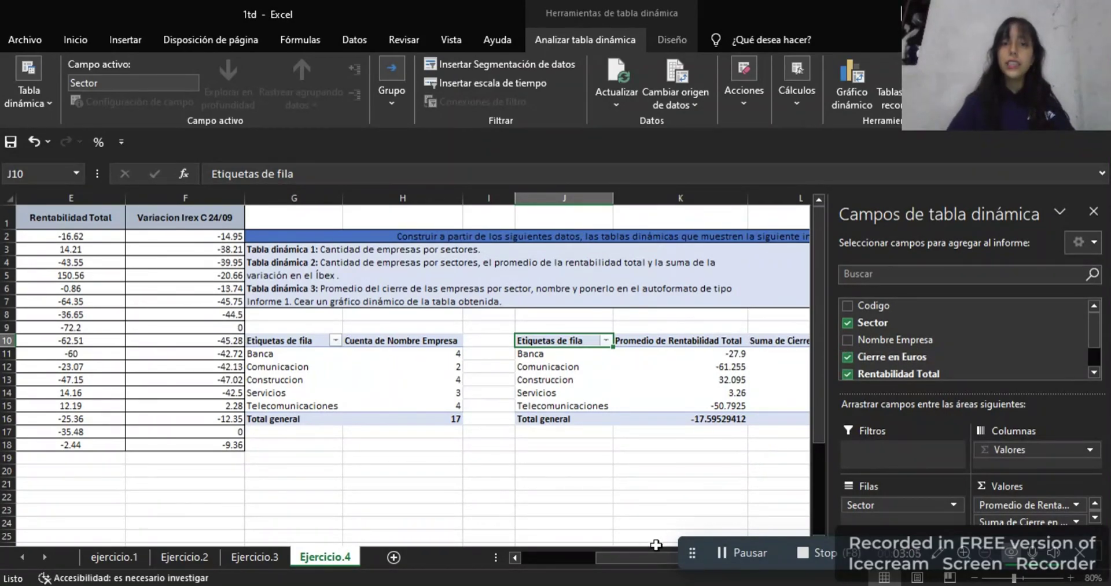
pyautogui.moveTo(646, 556)
pyautogui.mouseDown()
pyautogui.moveTo(664, 556)
pyautogui.moveTo(649, 557)
pyautogui.mouseUp()
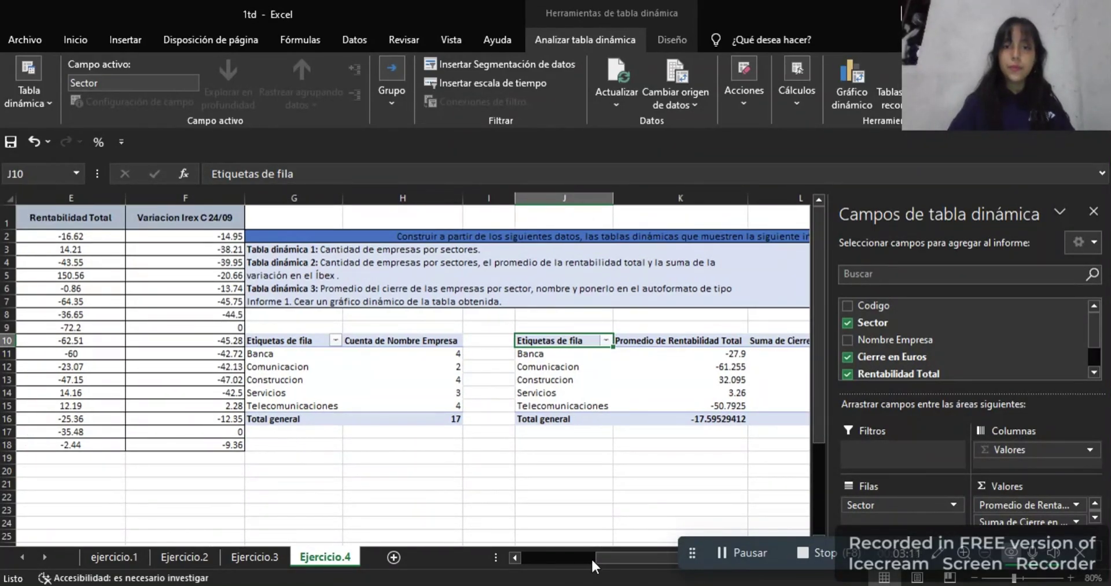
# Insert another pivot table from the range A1:F18, placed on the same worksheet at cell G18
pyautogui.moveTo(606, 554); pyautogui.dragTo(515, 556)
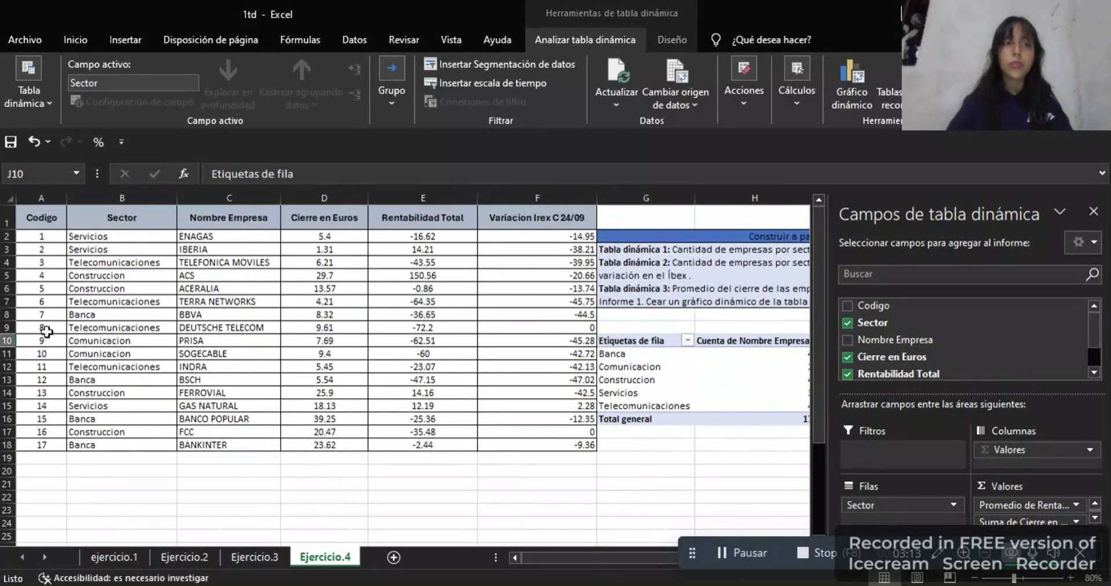
pyautogui.click(35, 218)
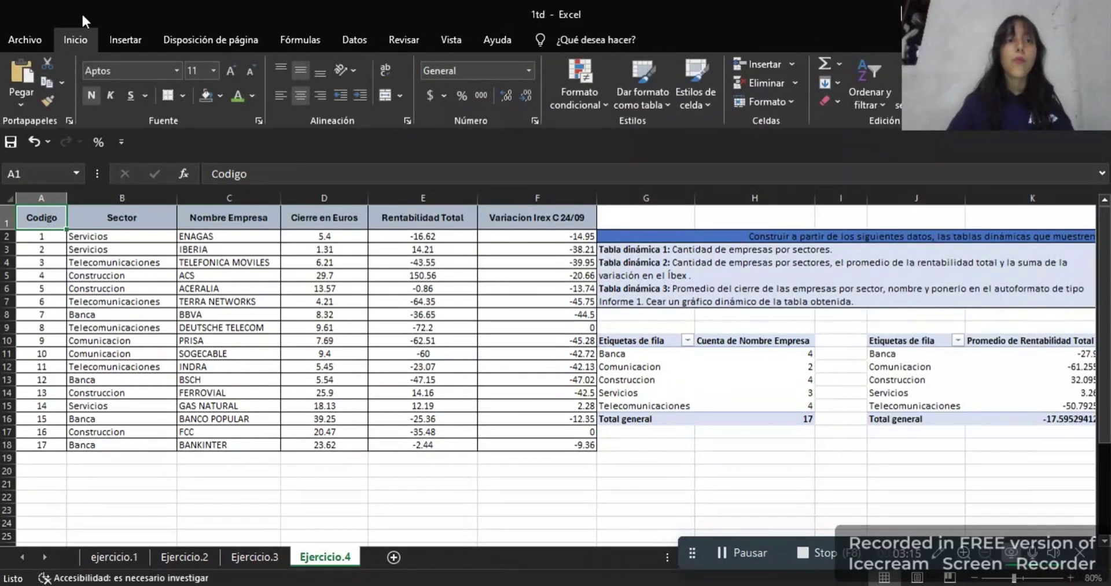
pyautogui.click(116, 36)
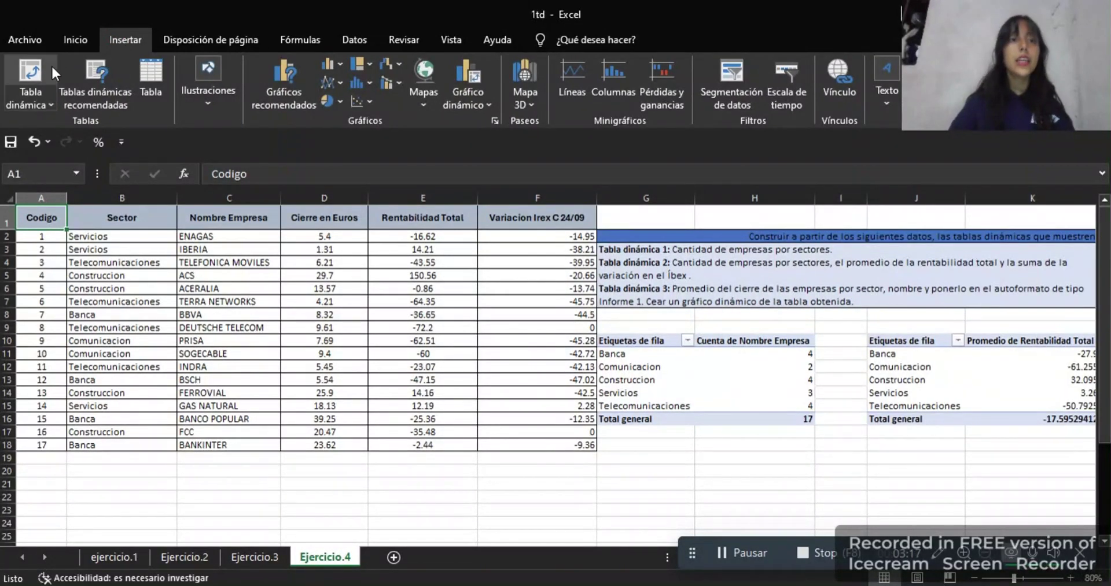
pyautogui.click(47, 64)
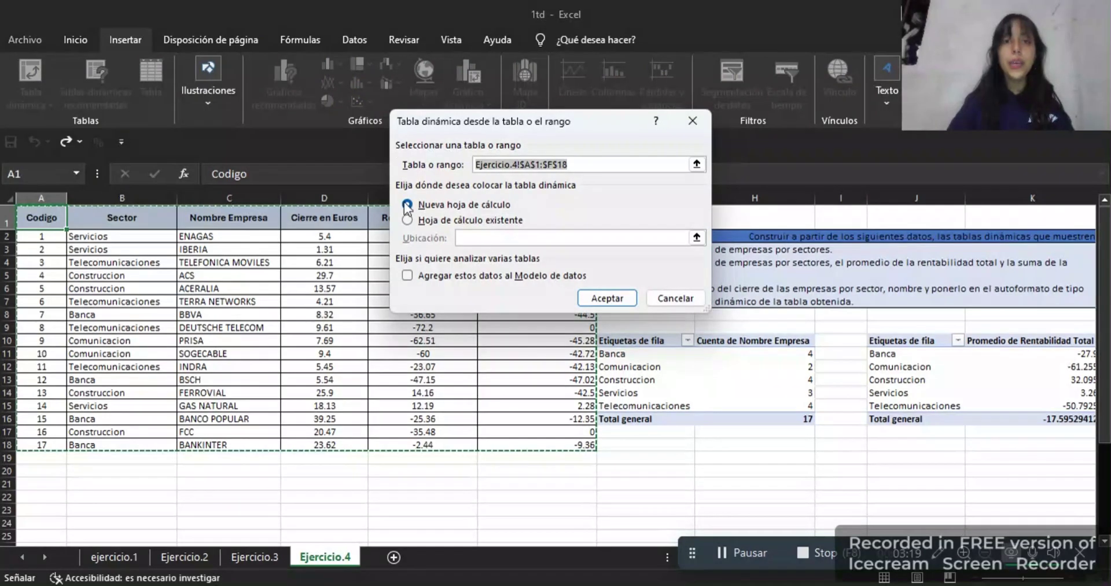
pyautogui.click(408, 221)
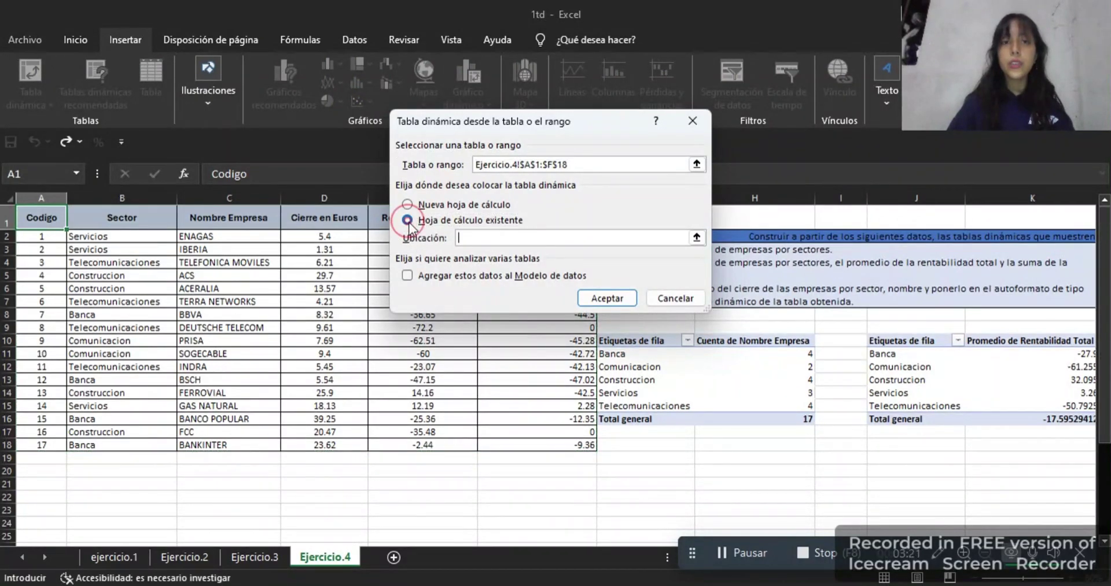
pyautogui.click(619, 444)
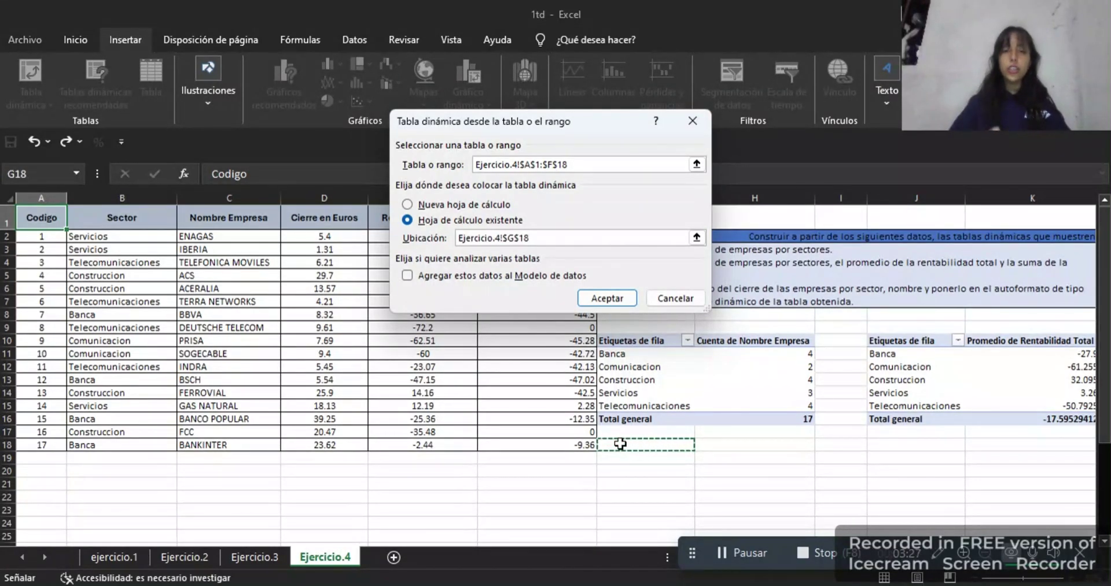
pyautogui.click(615, 298)
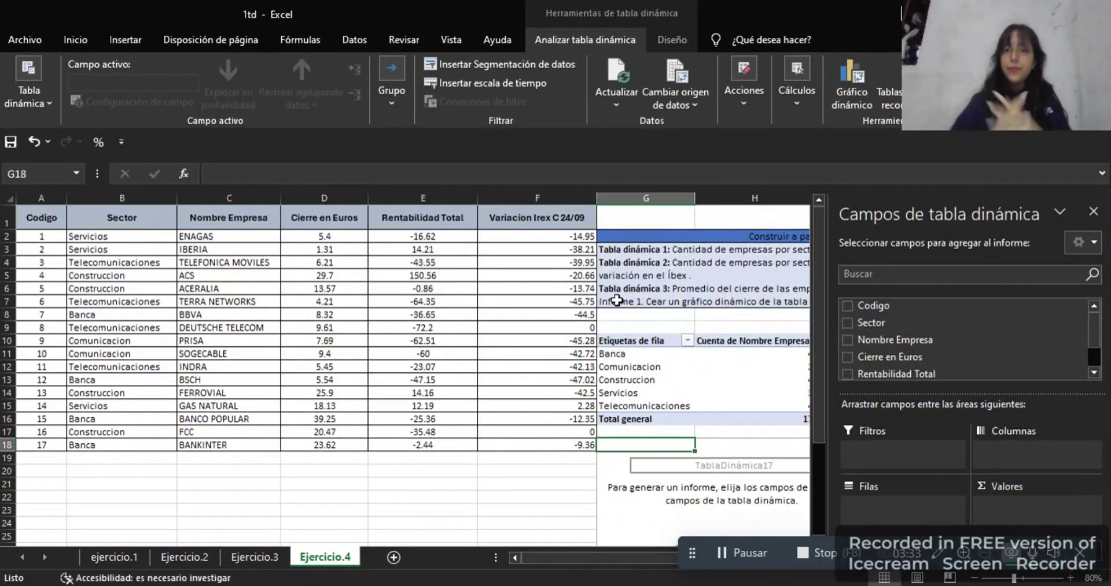
# Set up the pivot table at G18 with Sector and Nombre Empresa as rows and the sum of Cierre en Euros as values
pyautogui.moveTo(563, 553); pyautogui.dragTo(647, 554)
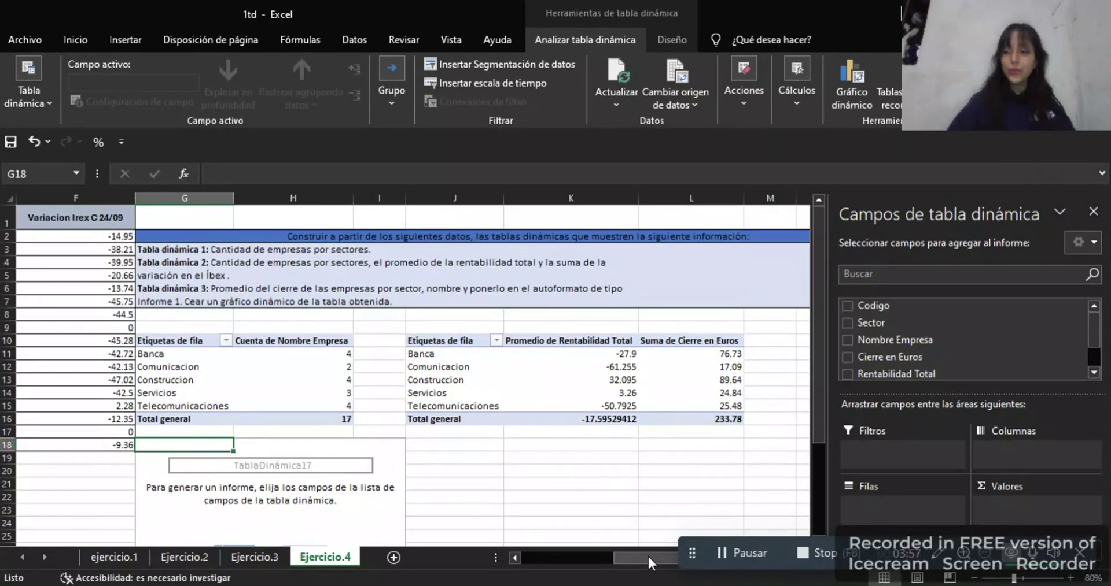
pyautogui.click(846, 322)
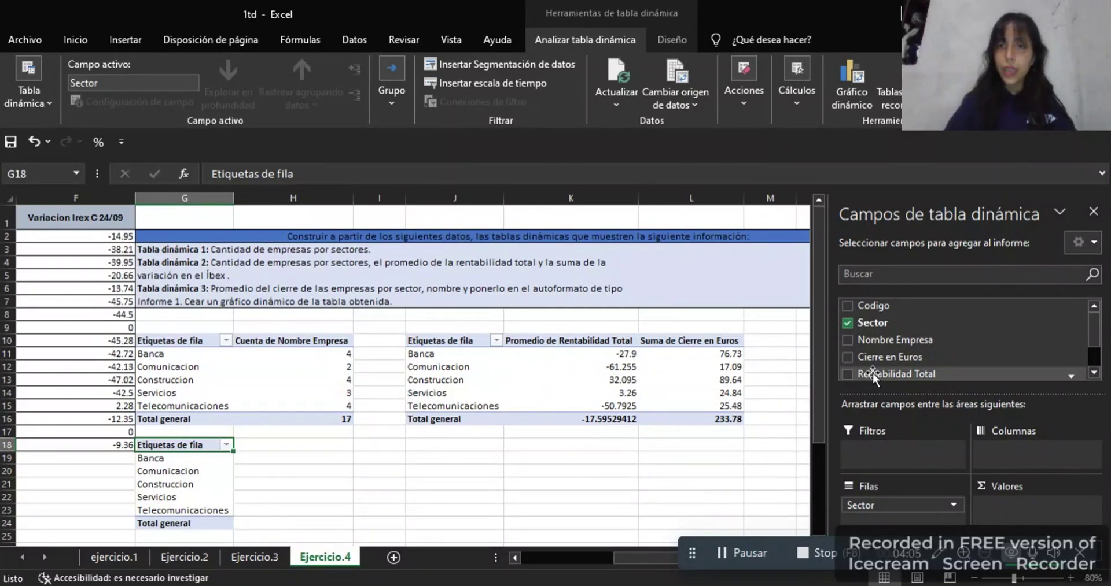
pyautogui.click(847, 340)
pyautogui.click(846, 357)
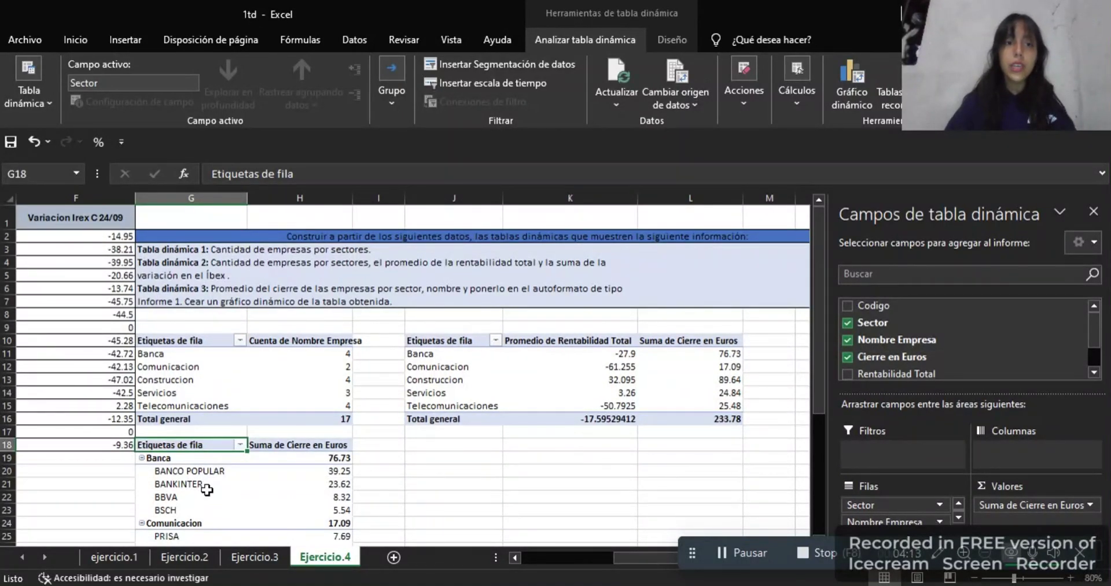
pyautogui.click(180, 454)
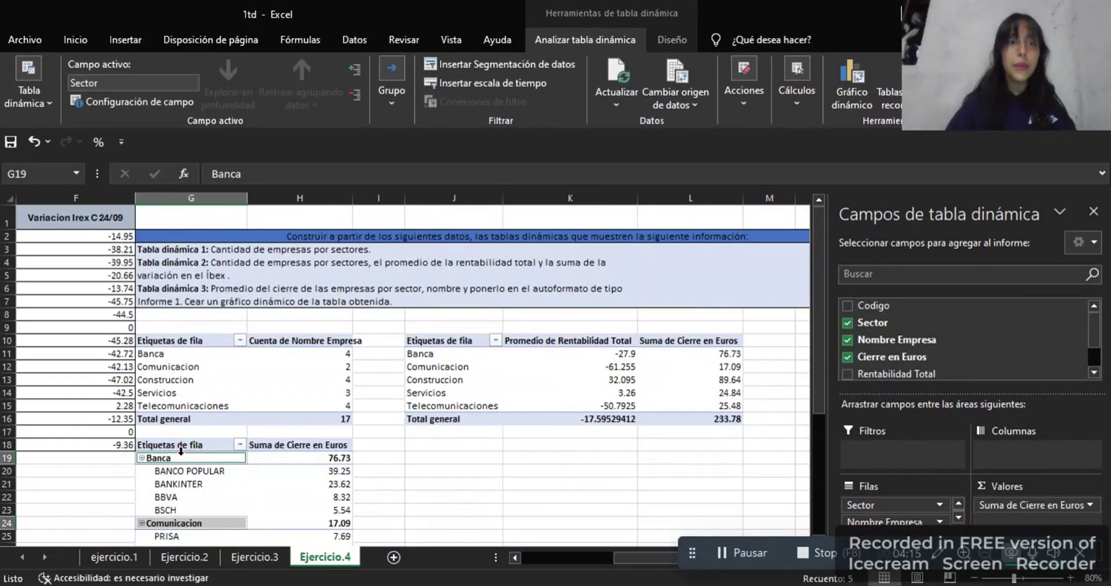
pyautogui.click(177, 446)
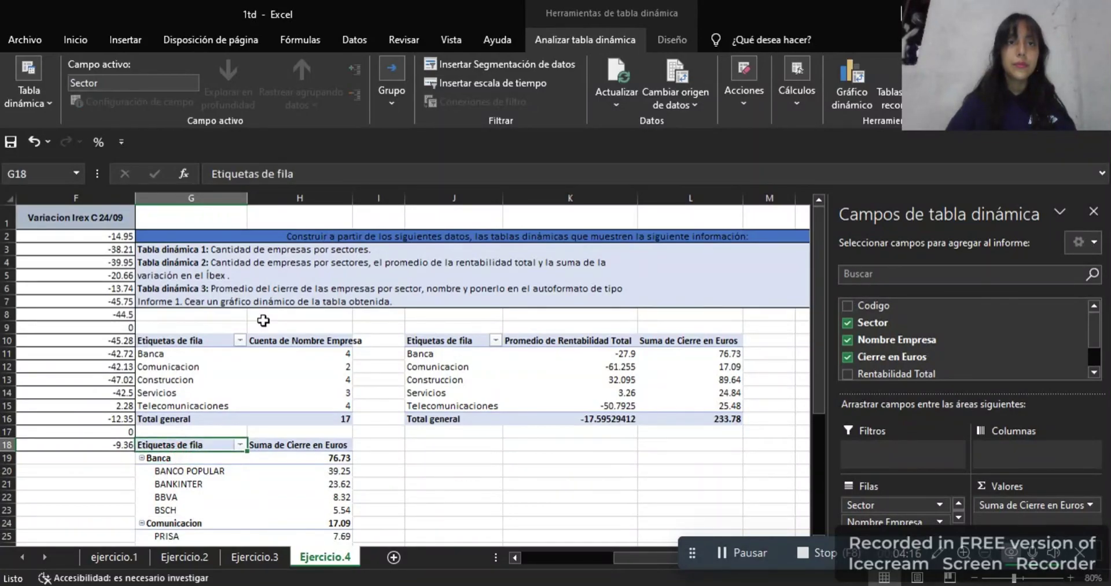
pyautogui.click(667, 37)
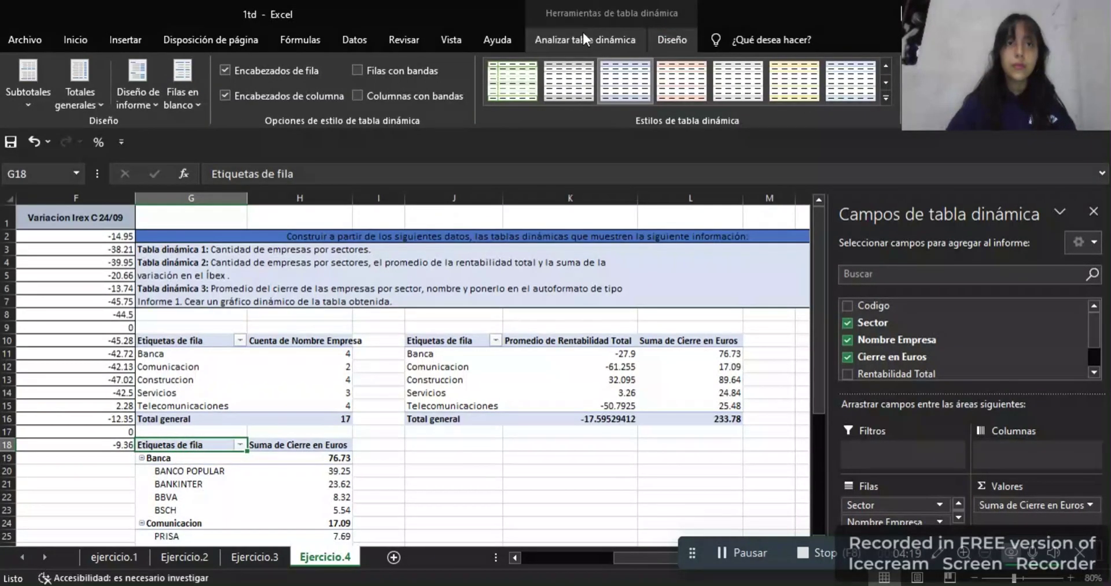
pyautogui.click(357, 34)
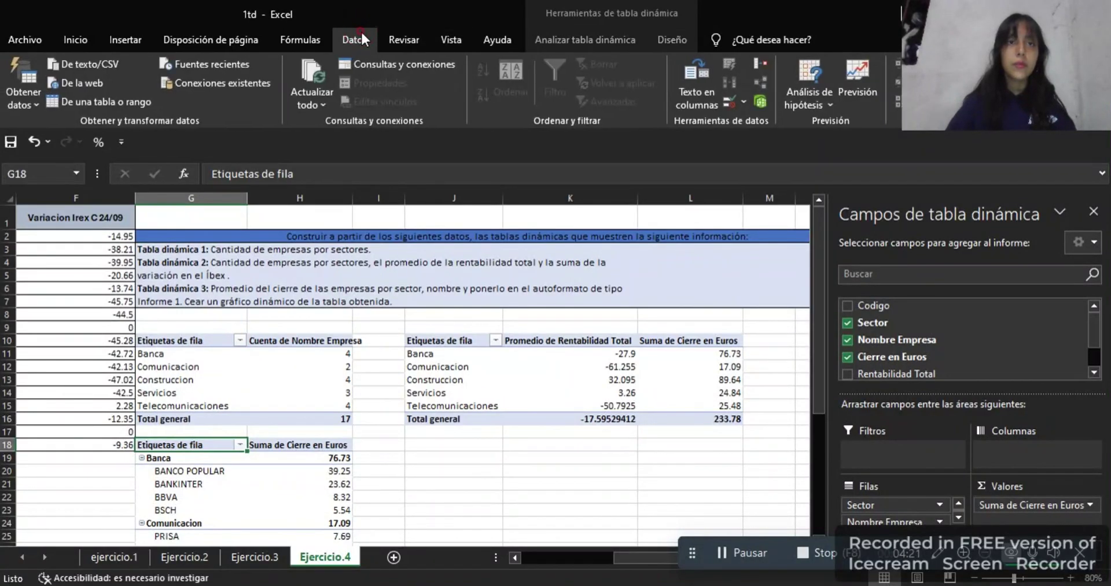
pyautogui.click(316, 34)
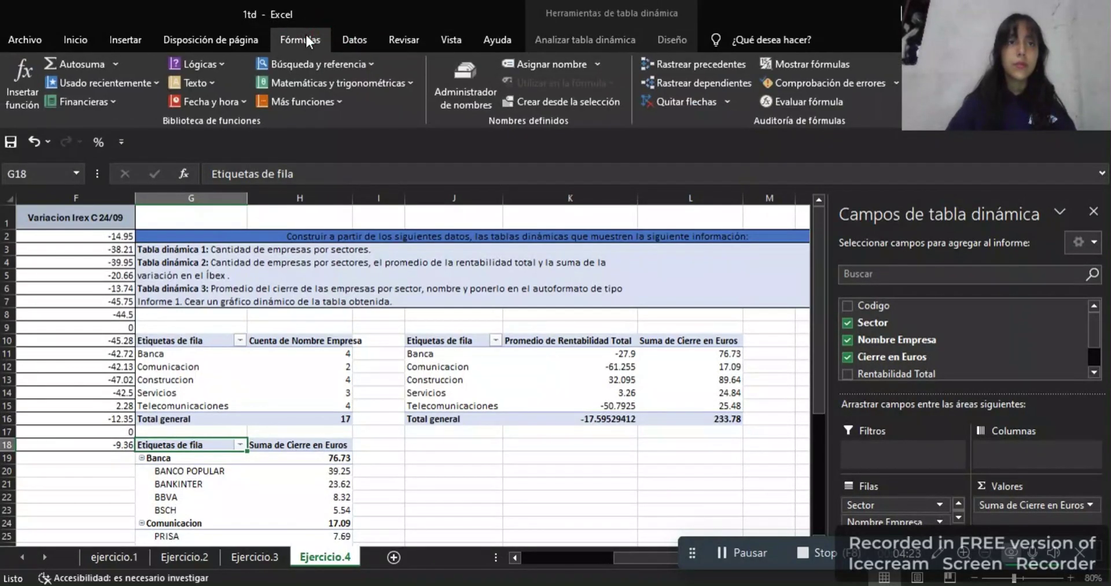
pyautogui.click(246, 33)
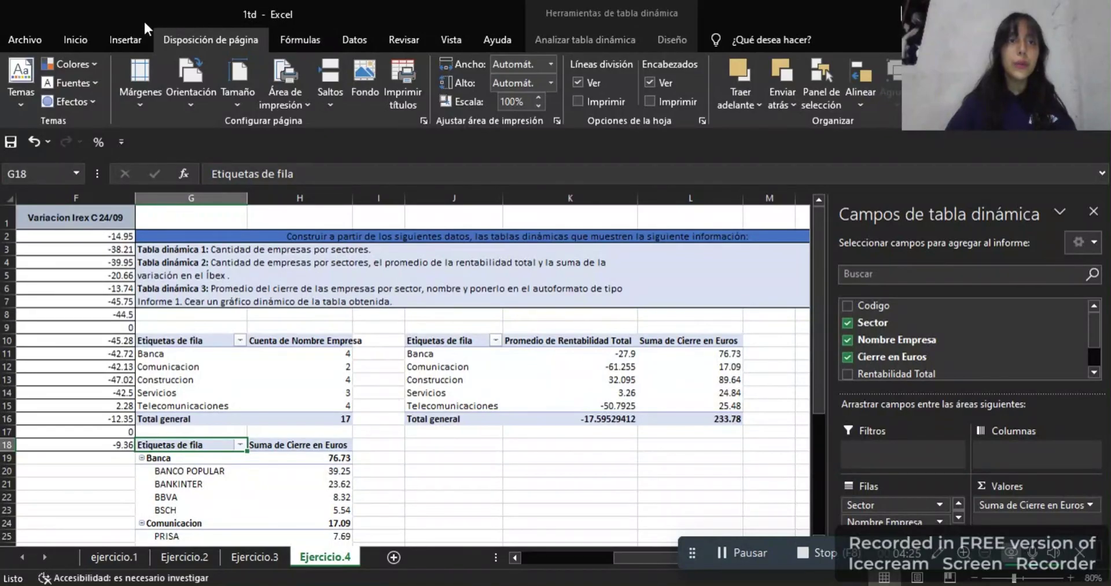
# Insert a stacked column (Columnas apiladas) pivot chart from the pivot table at G18, with the pivot field list closed
pyautogui.click(140, 39)
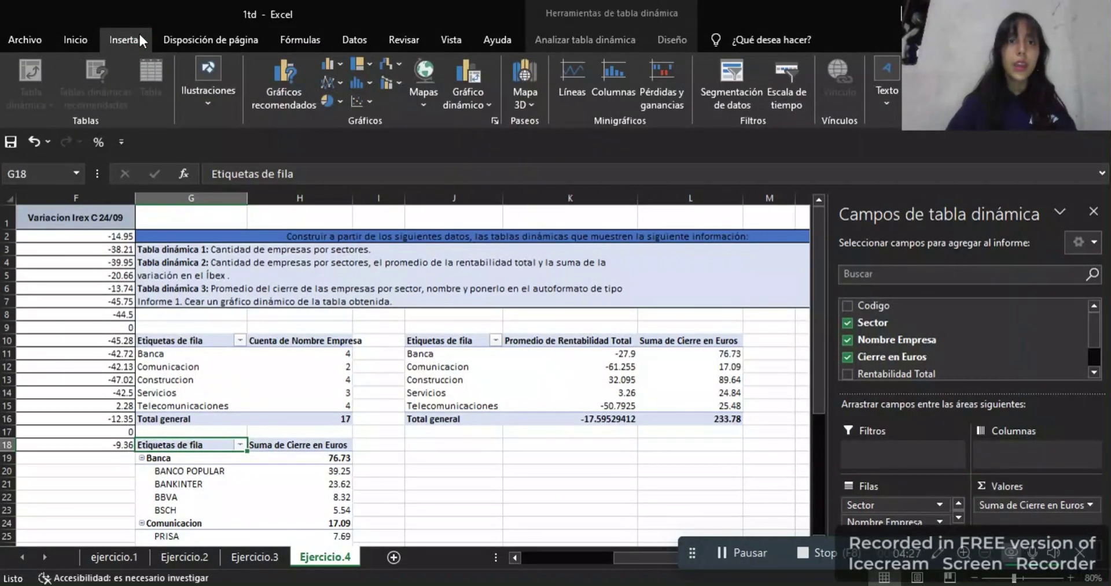
pyautogui.click(1095, 214)
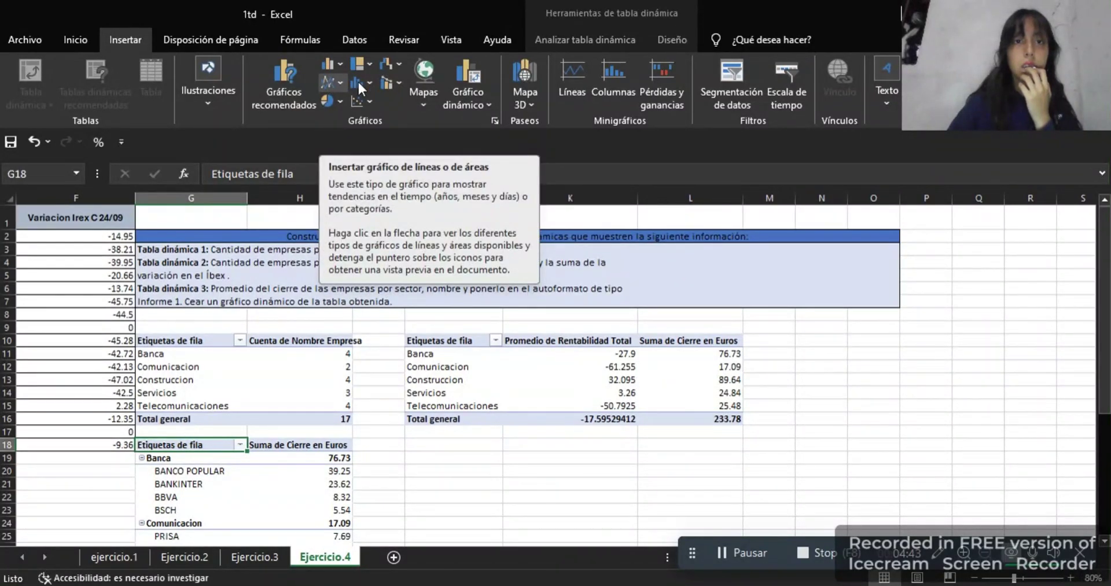
pyautogui.click(484, 104)
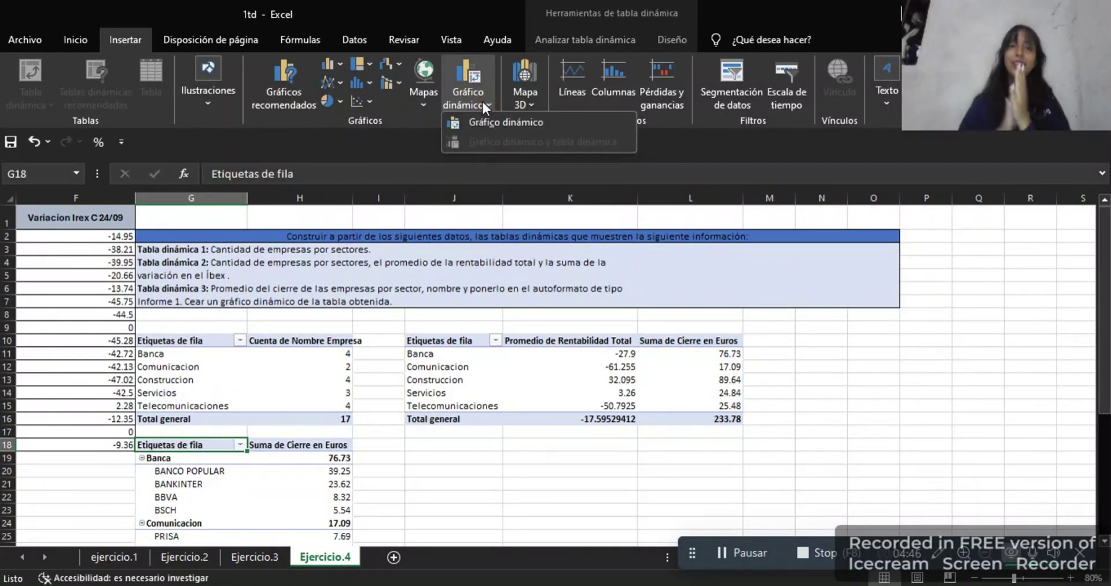
pyautogui.click(515, 119)
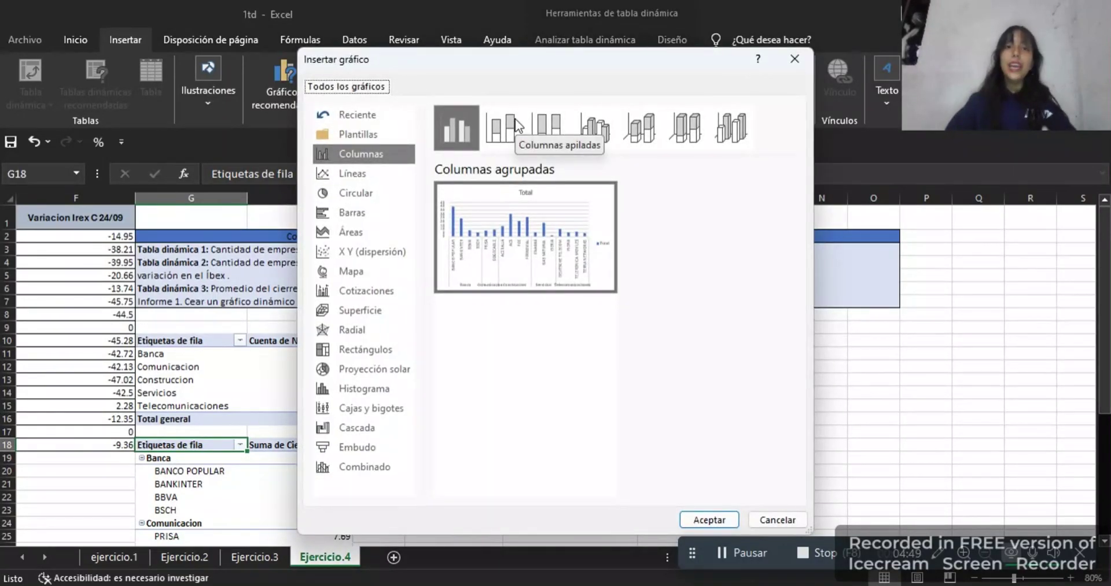
pyautogui.click(503, 128)
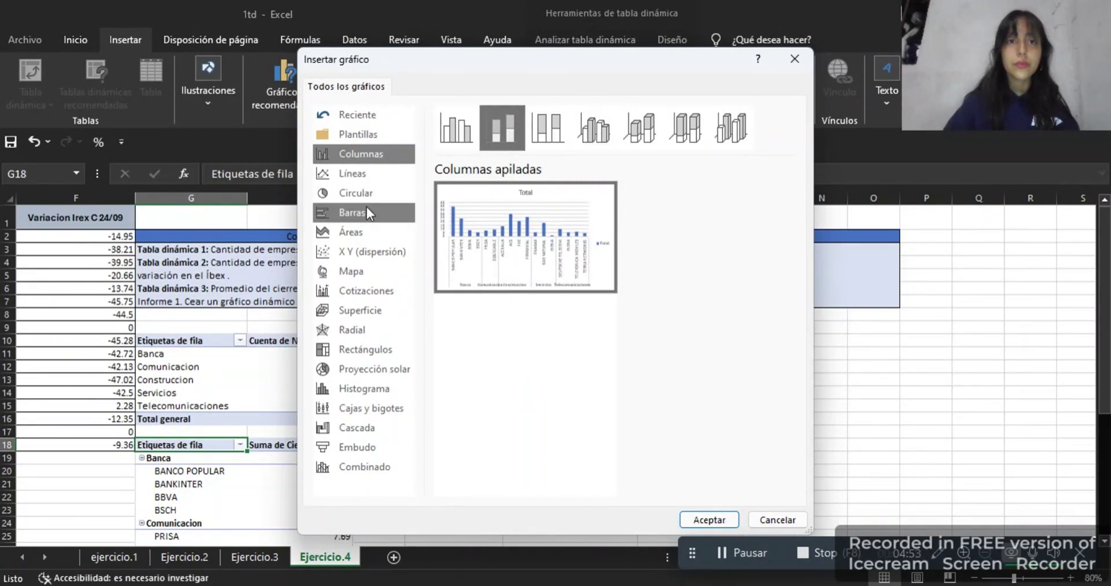
pyautogui.moveTo(576, 289)
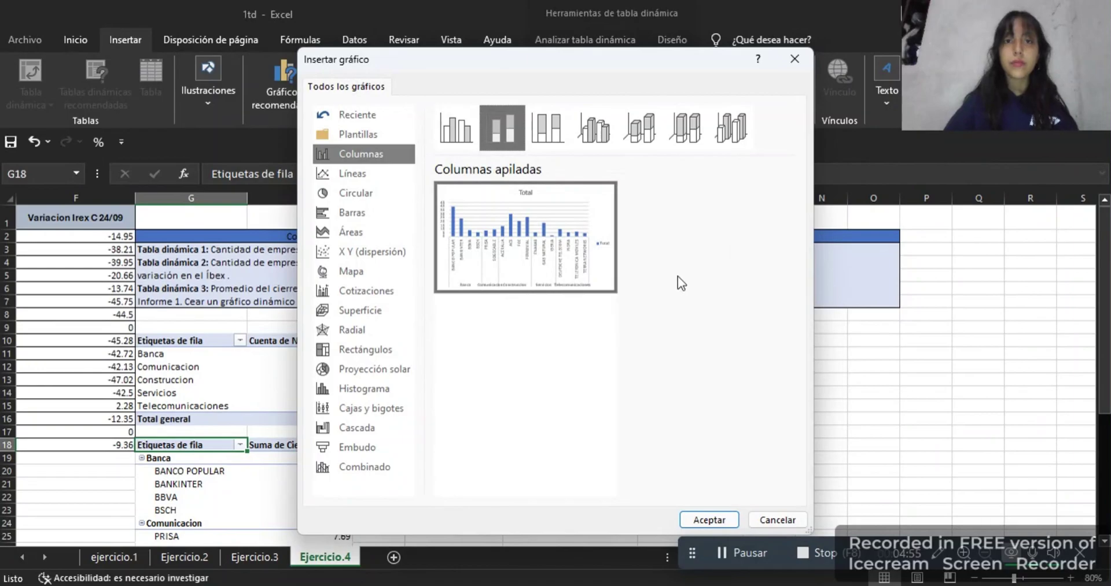
pyautogui.click(702, 521)
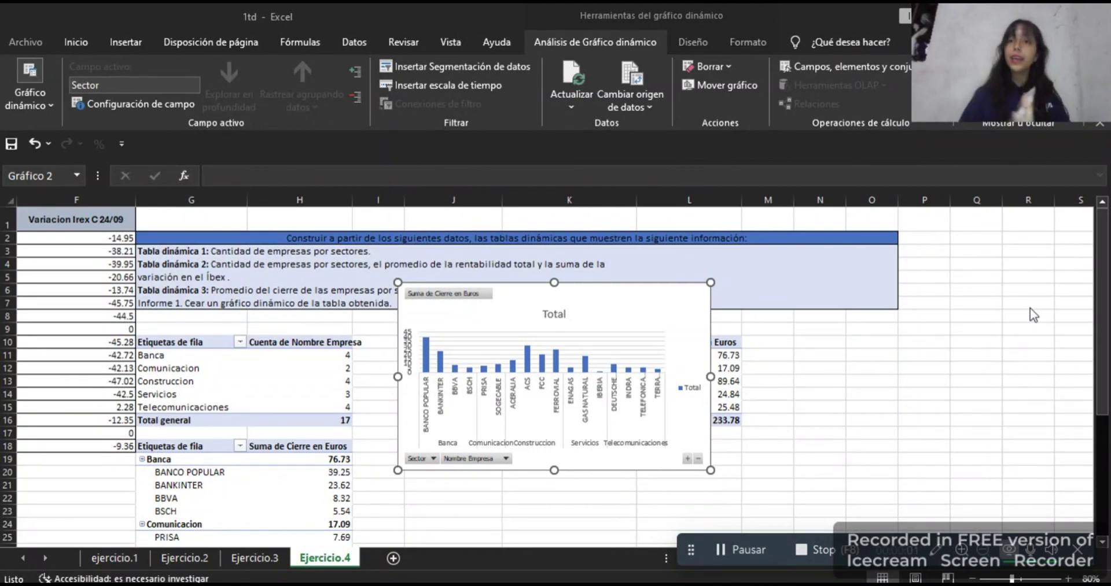
# Move the pivot chart below the pivot table at J10, beside the one at G18, starting at about row 18
pyautogui.click(639, 468)
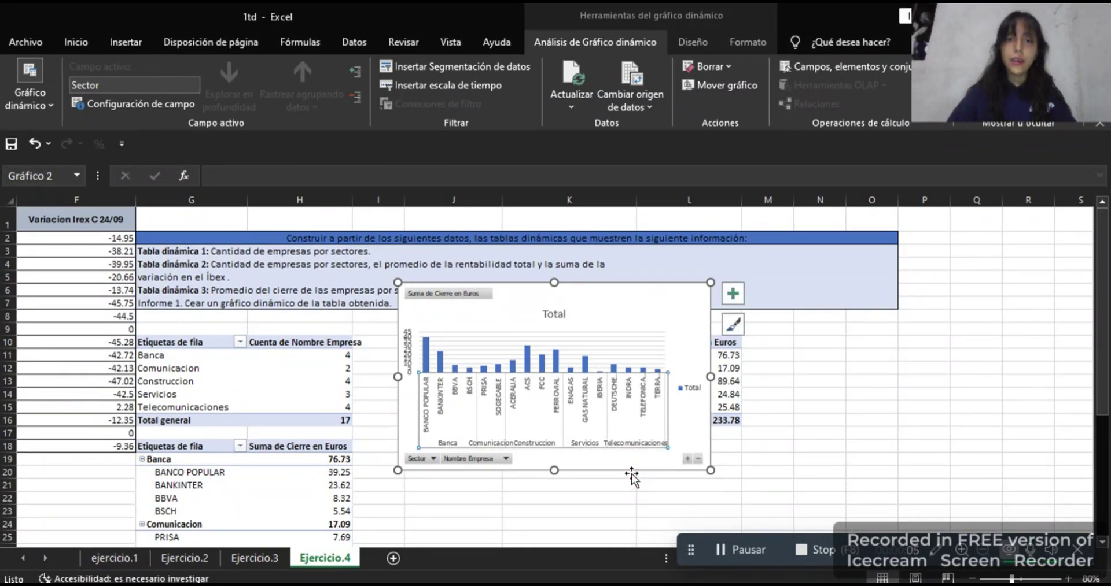
pyautogui.moveTo(693, 305); pyautogui.dragTo(664, 461)
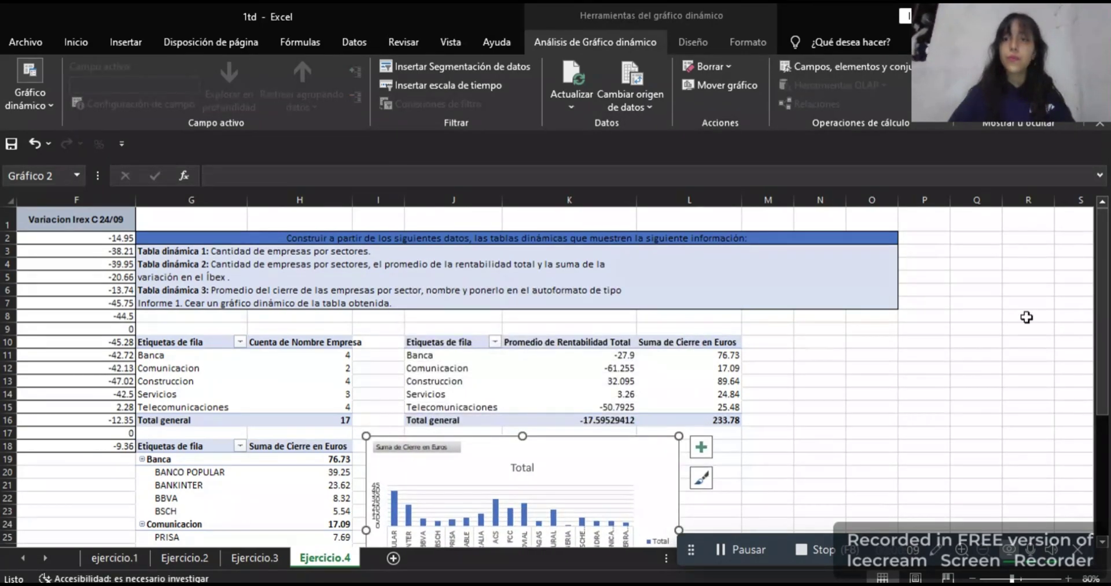
pyautogui.moveTo(1104, 307); pyautogui.dragTo(1107, 364)
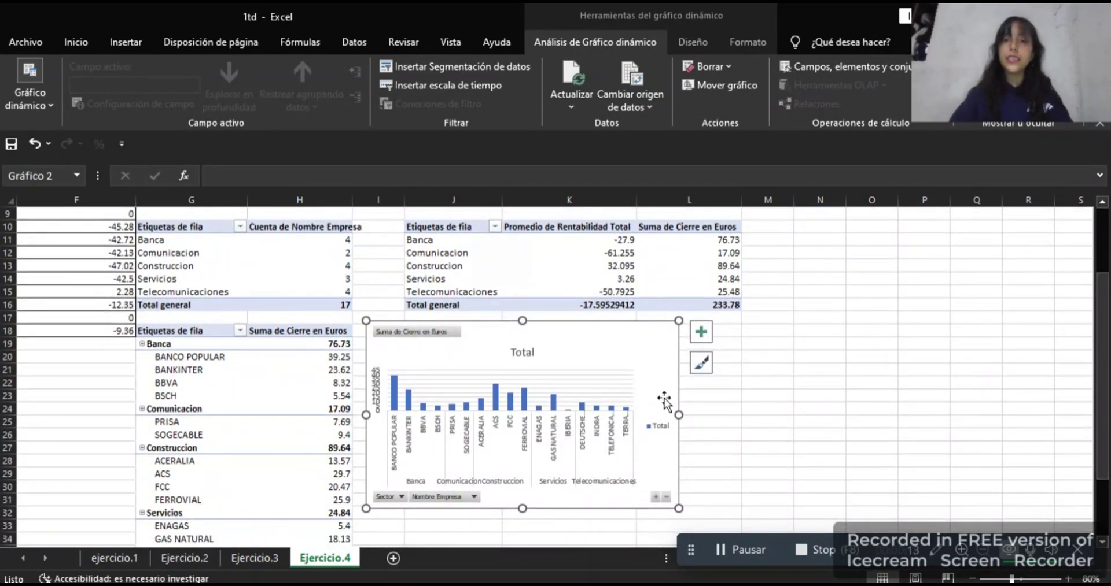
# Give the pivot chart the style with translucent outlined columns and the monochromatic orange palette, and enlarge it to about column M and row 41
pyautogui.click(701, 370)
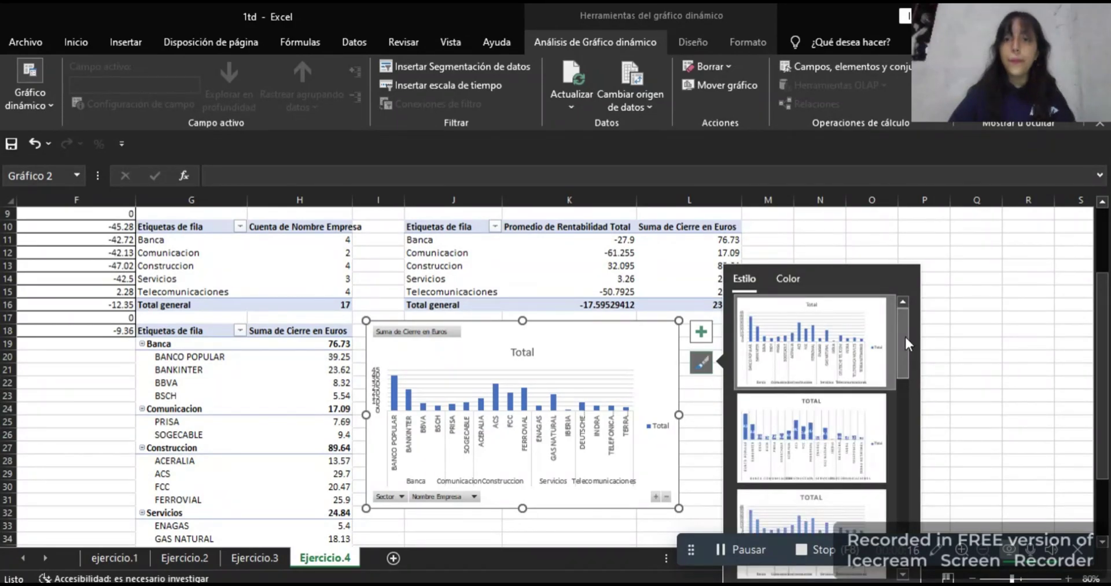
pyautogui.moveTo(904, 335); pyautogui.dragTo(910, 402)
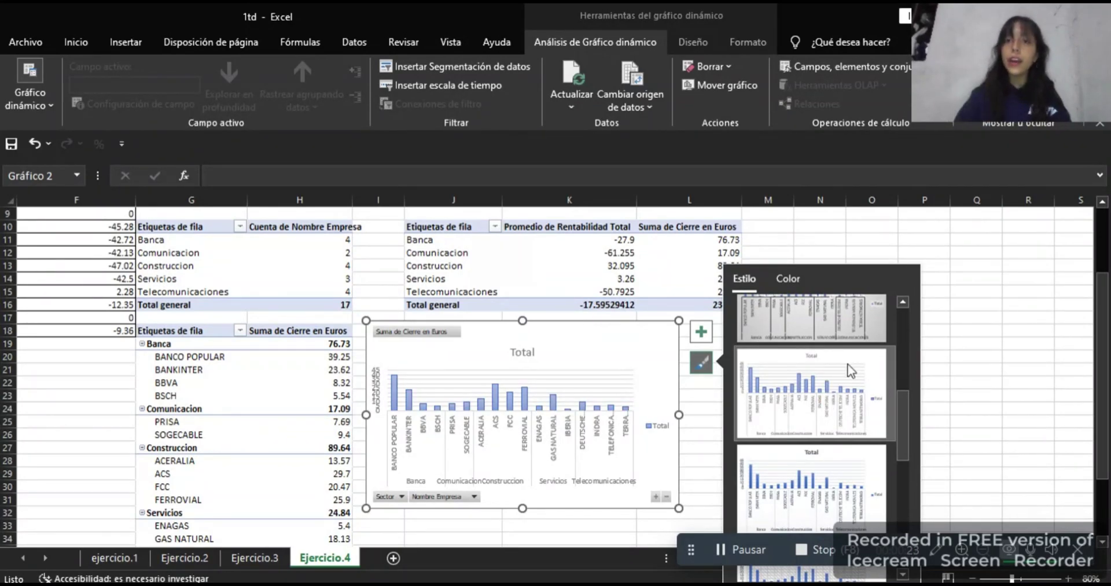
pyautogui.click(796, 280)
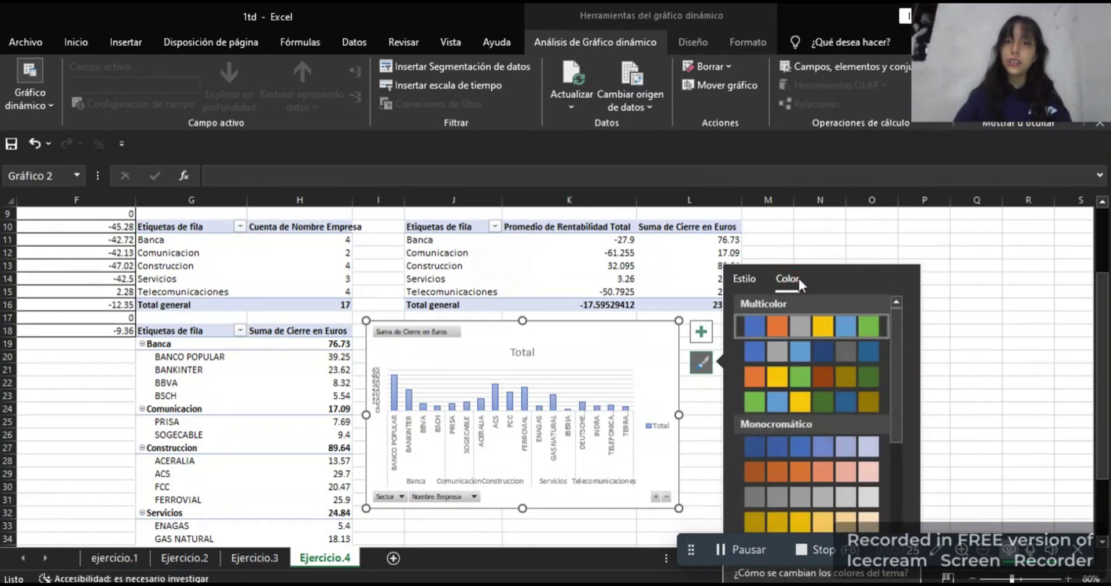
pyautogui.click(860, 471)
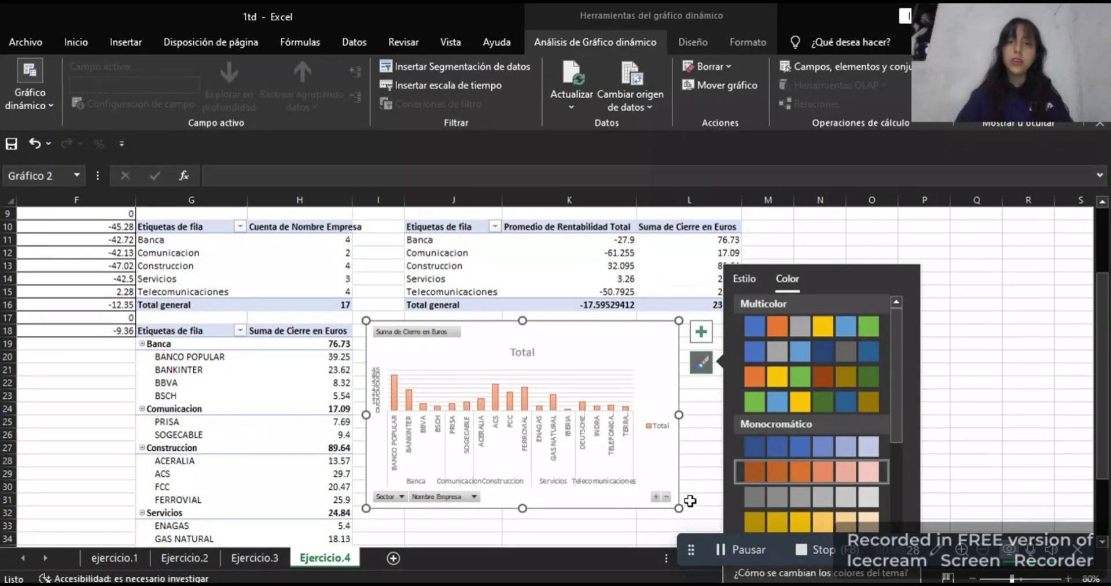
pyautogui.moveTo(679, 509); pyautogui.dragTo(774, 543)
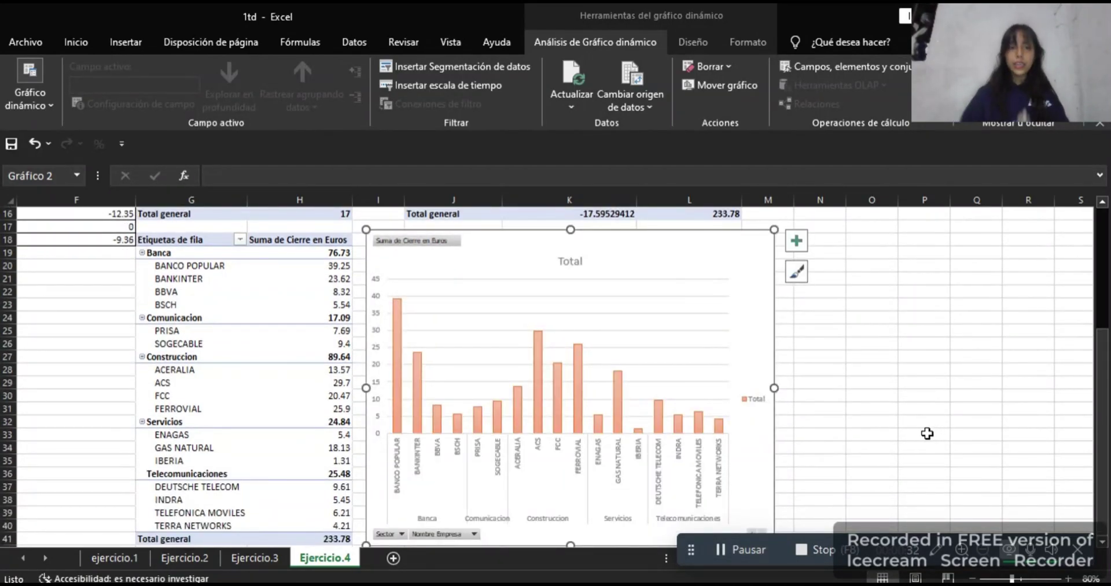